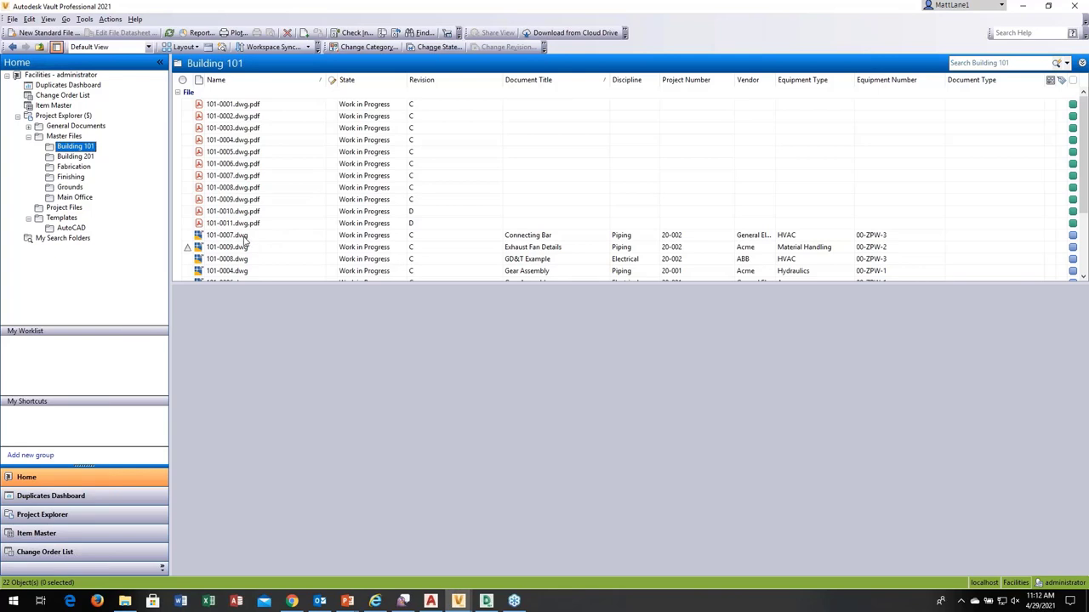
Step: View the datasheet of 101-0007.dwg in Building 101, examining its category properties such as Discipline
click(247, 237)
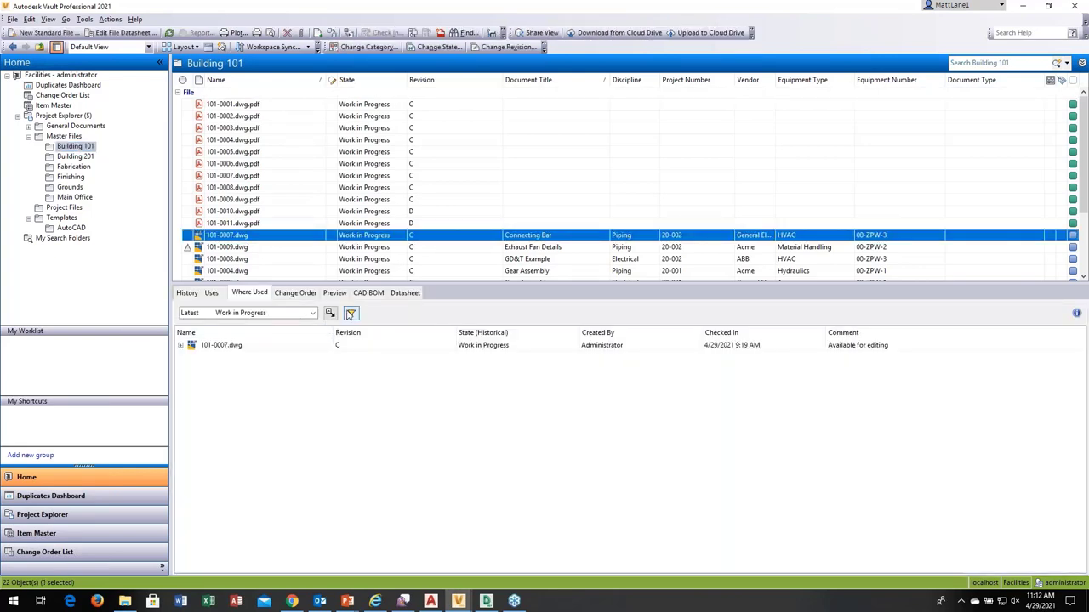
click(407, 293)
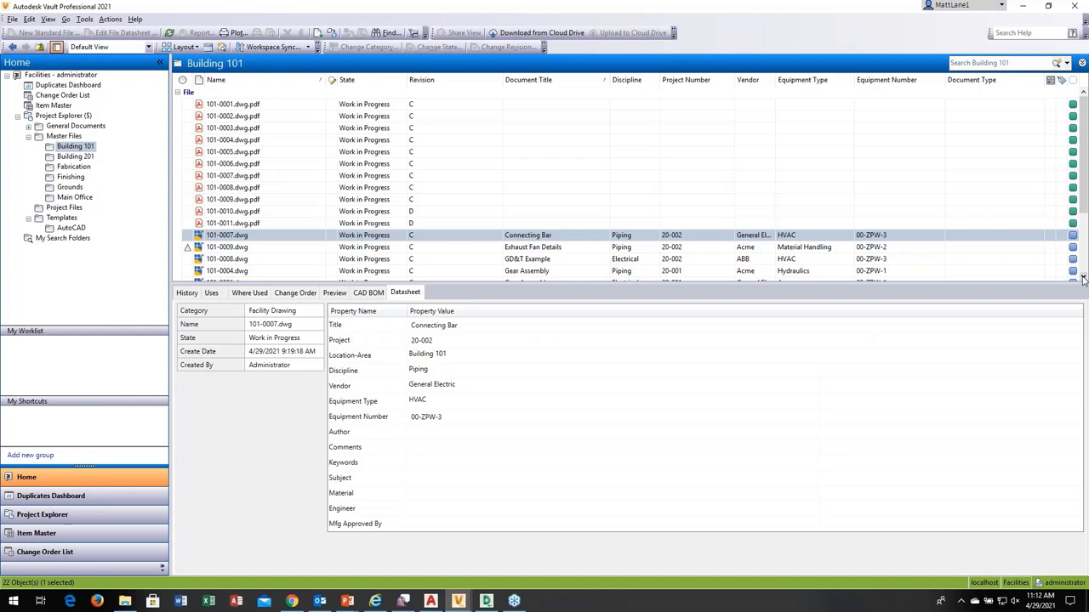
scroll(1082, 281, down, 7)
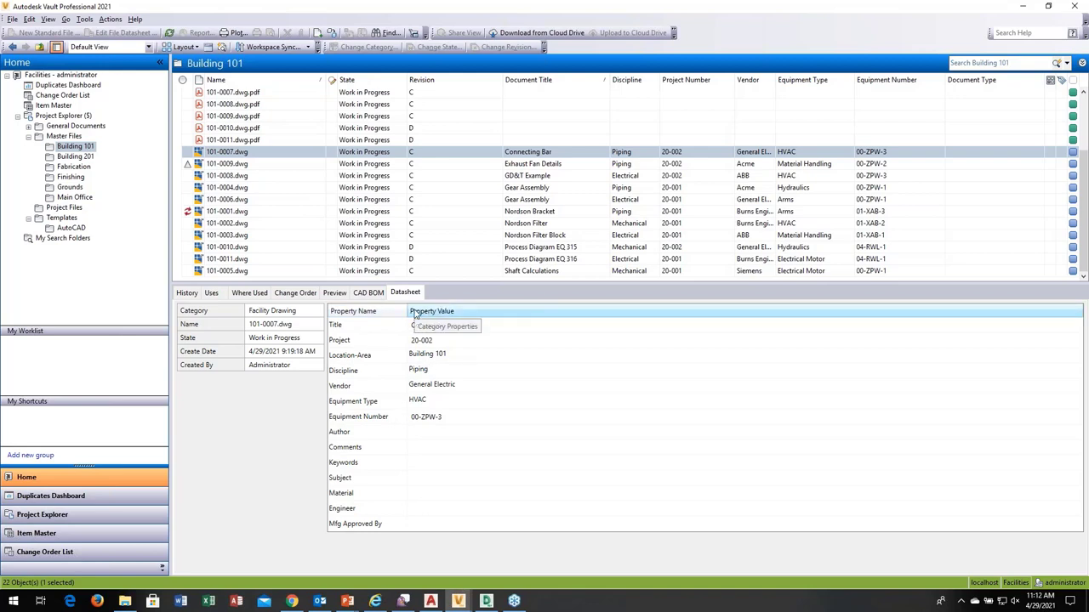
click(559, 377)
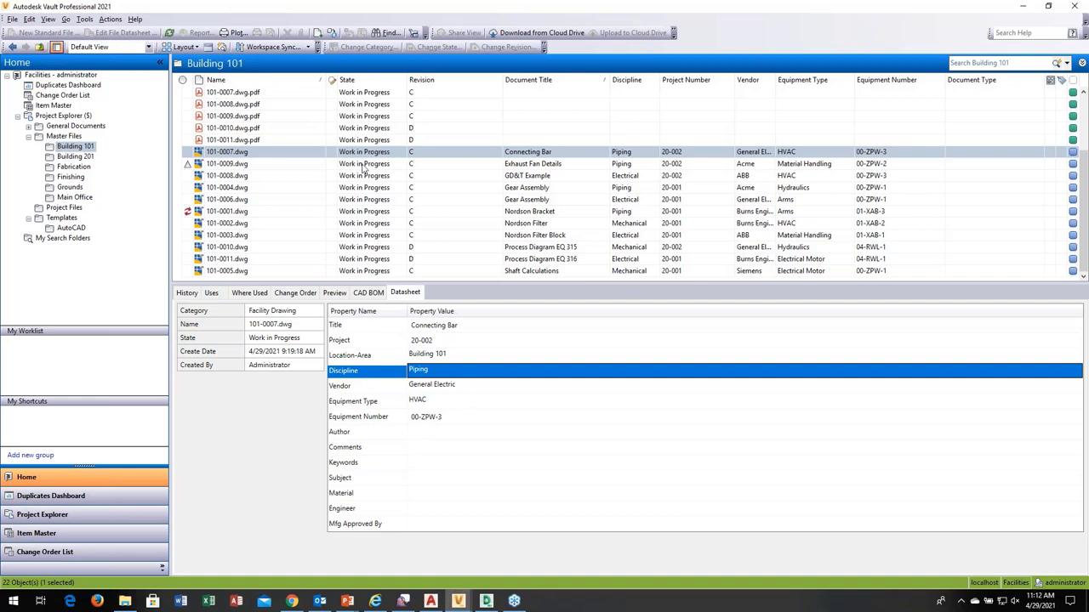
Step: Compare the datasheets of the other Building 101 drawings, including 101-0009.dwg, 101-0008.dwg, 101-0001.dwg and 101-0006.dwg
click(232, 167)
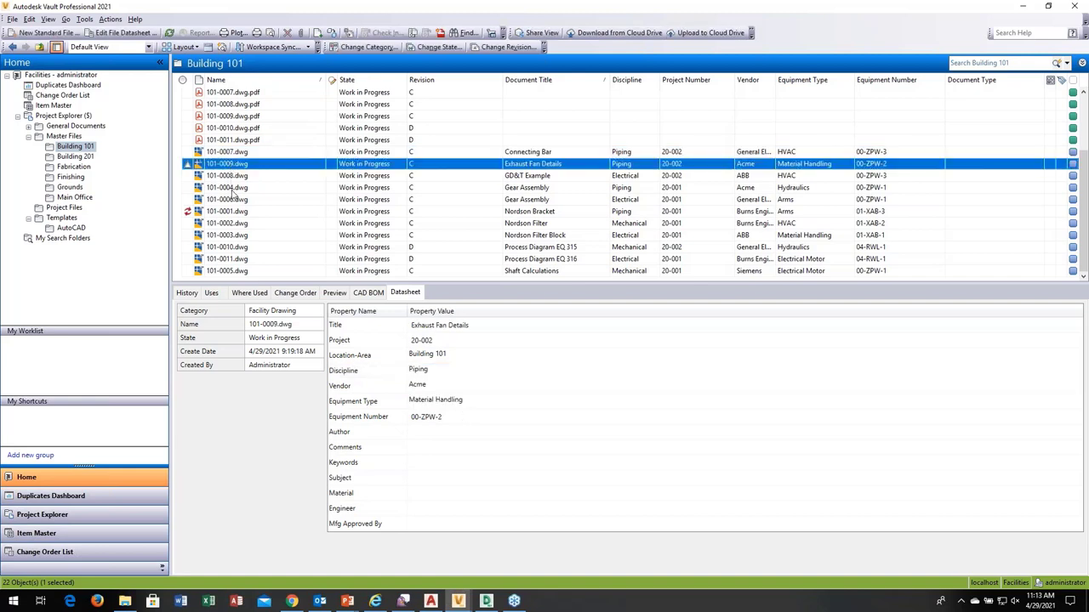
click(233, 189)
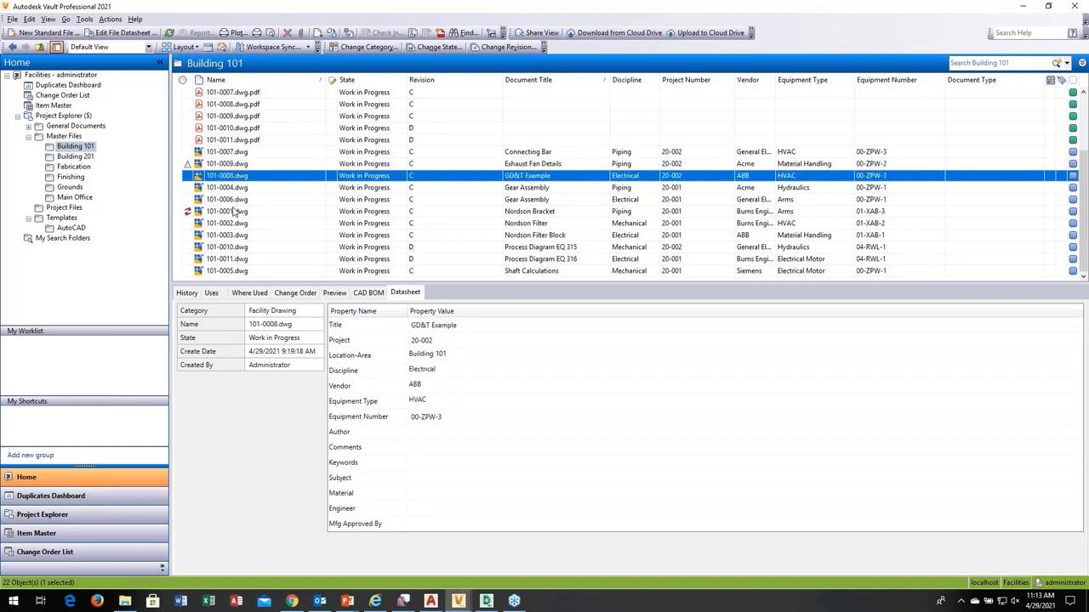
click(235, 201)
click(230, 213)
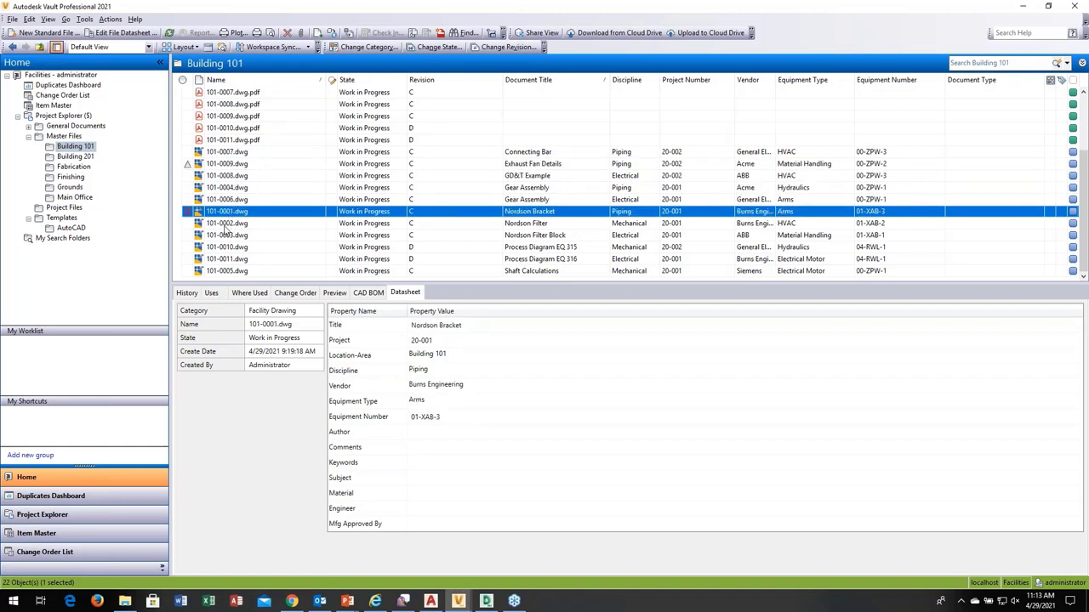
click(228, 225)
click(232, 203)
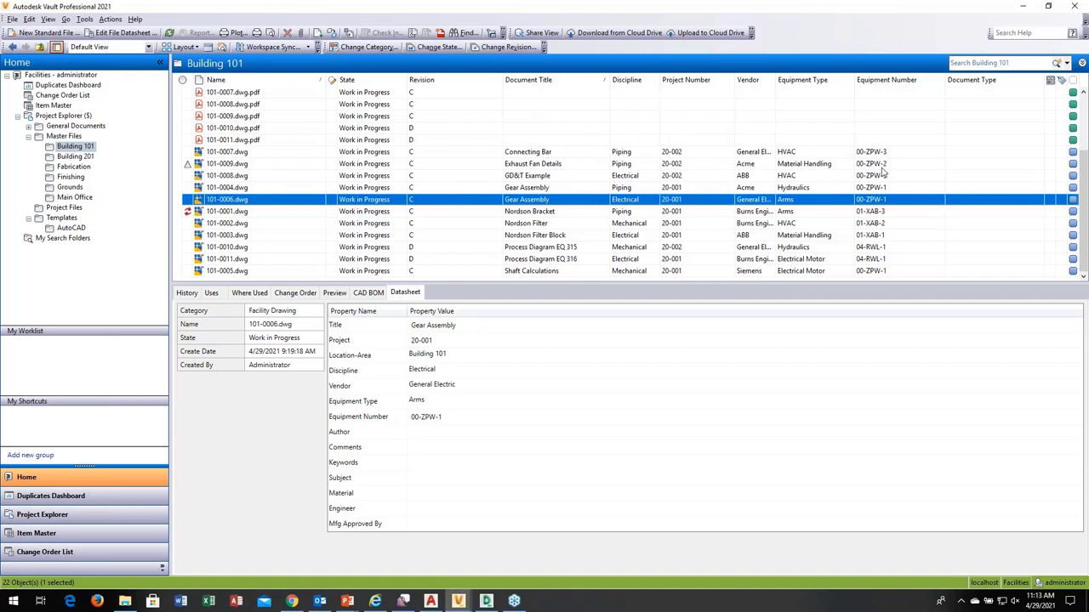
Step: Examine the editable datasheet of 101-0006.dwg and its Location-Area choices, and close it without saving
right_click(248, 201)
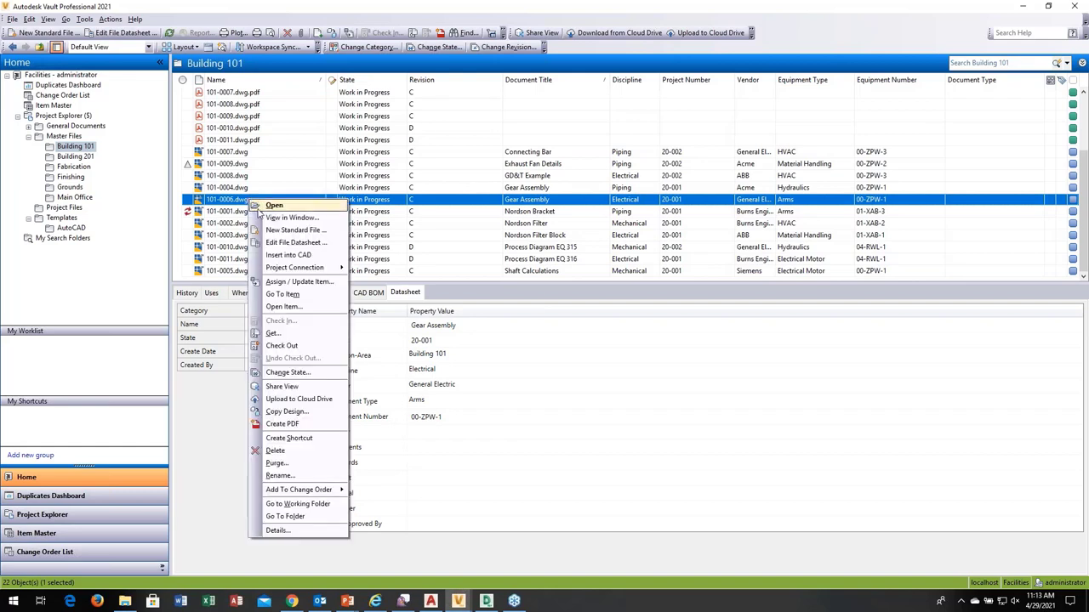
click(289, 243)
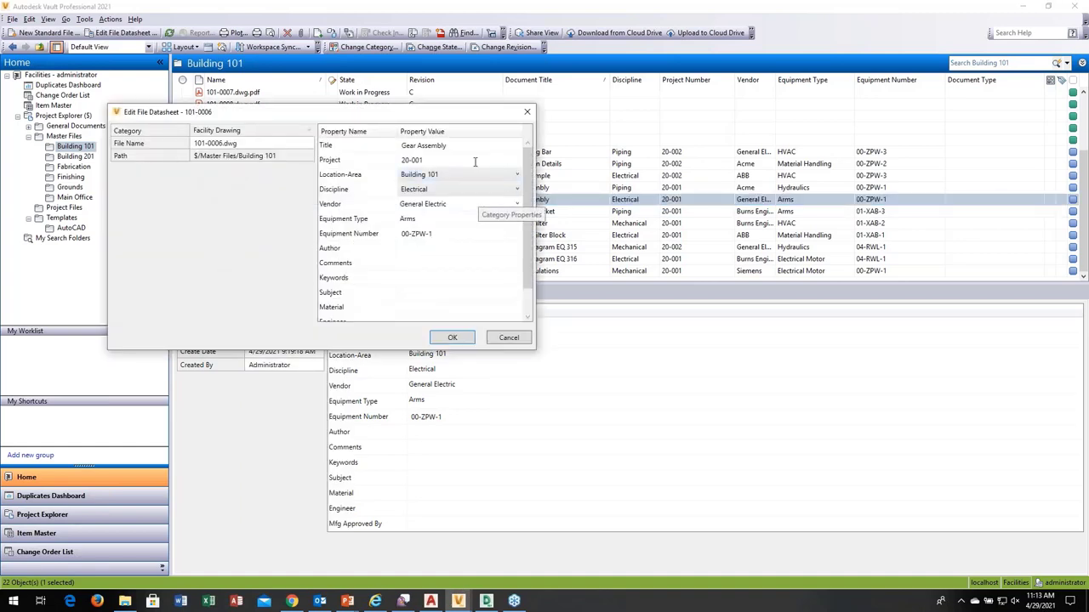
click(447, 235)
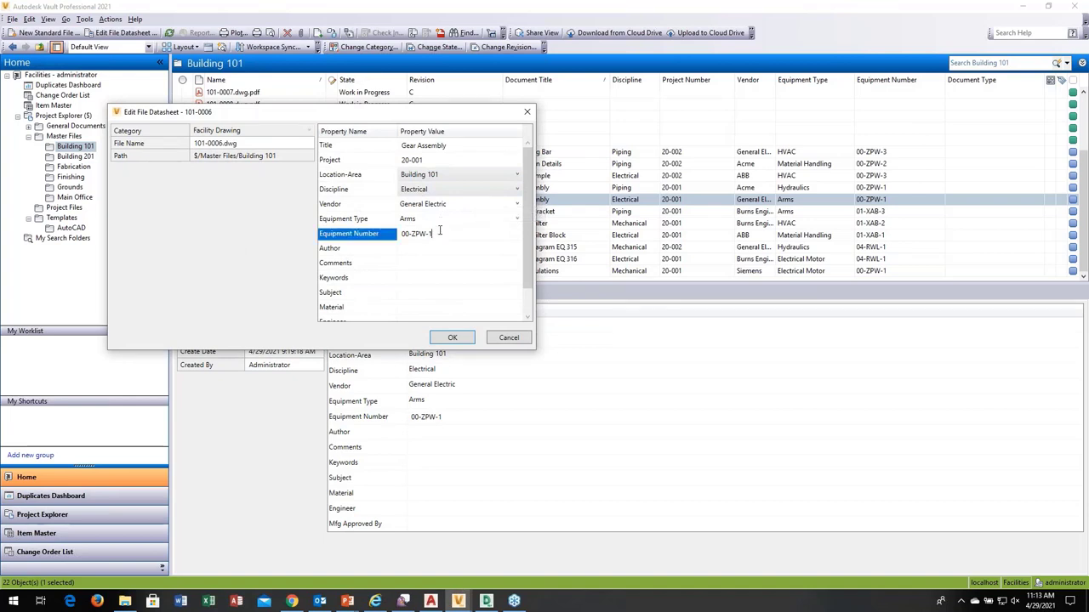
click(517, 176)
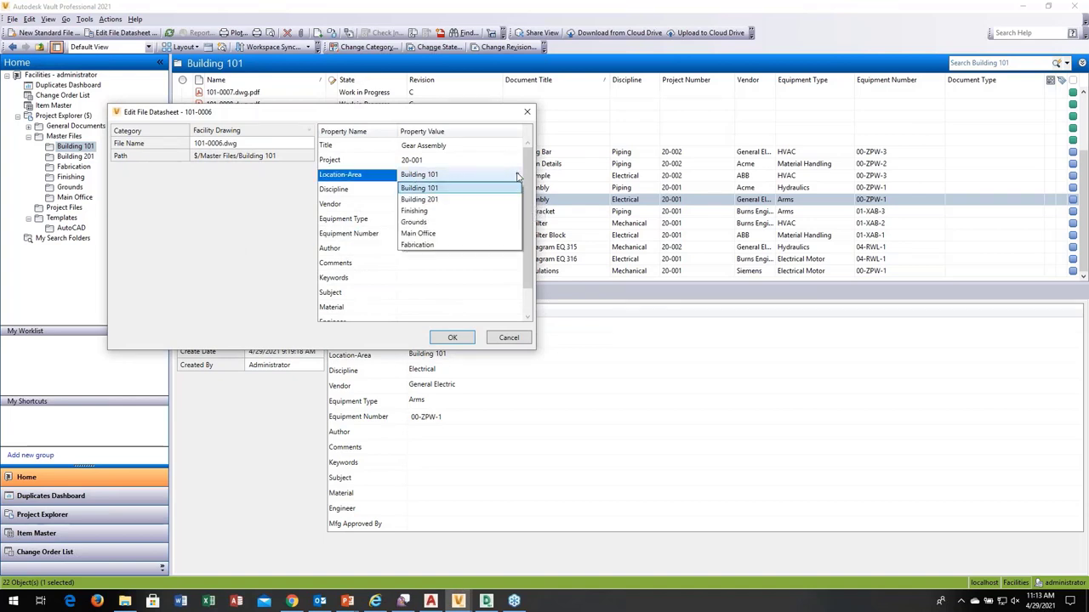
click(452, 189)
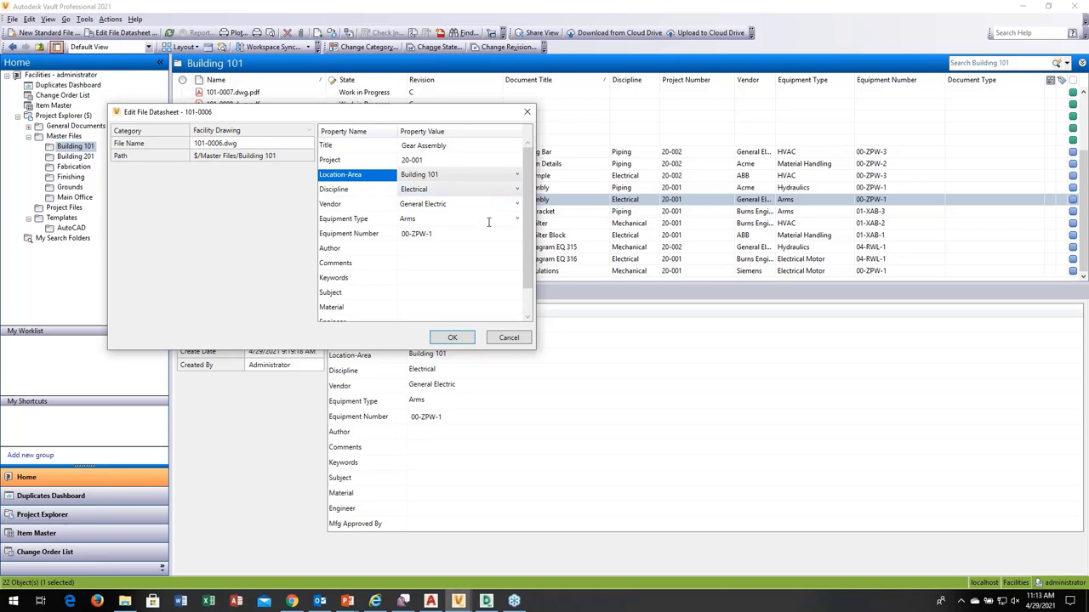
click(509, 338)
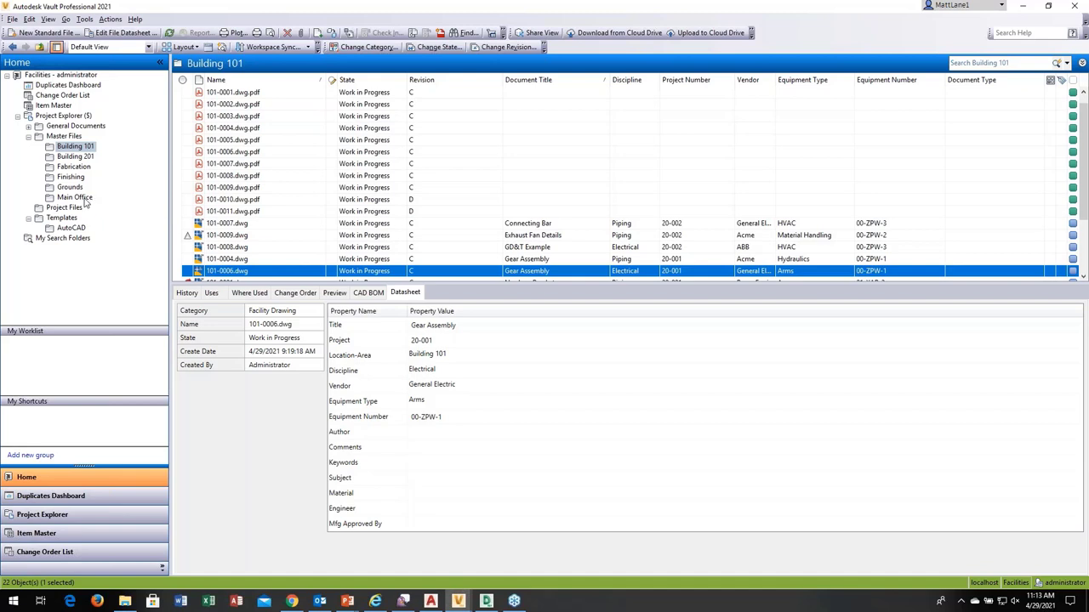
Step: Start a new standard file in the Main Office folder with category Facility Drawing and document type AutoCAD Drawings
click(85, 199)
right_click(89, 201)
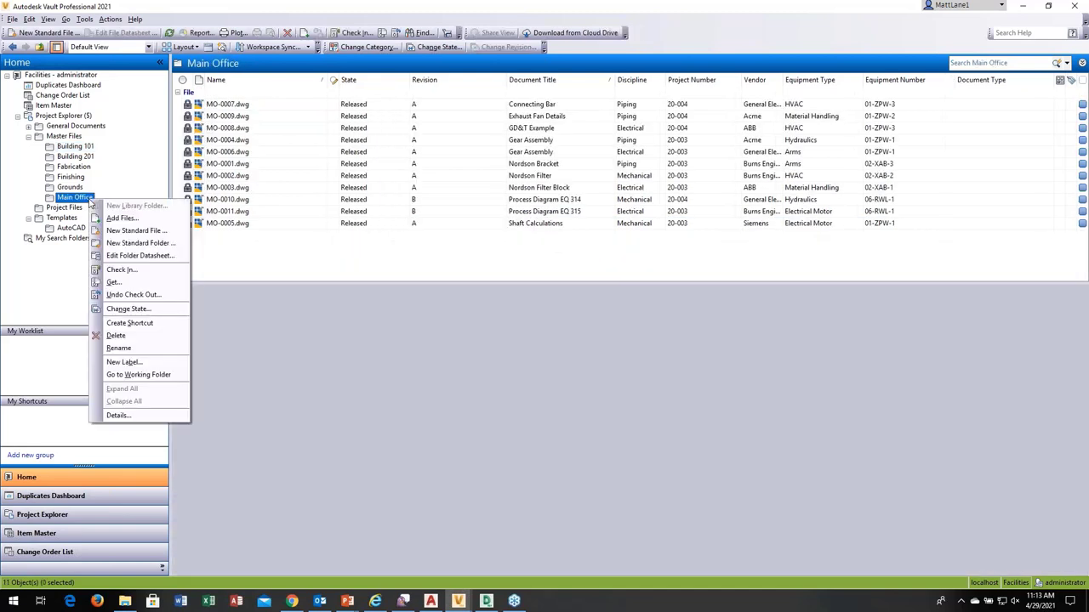
click(139, 231)
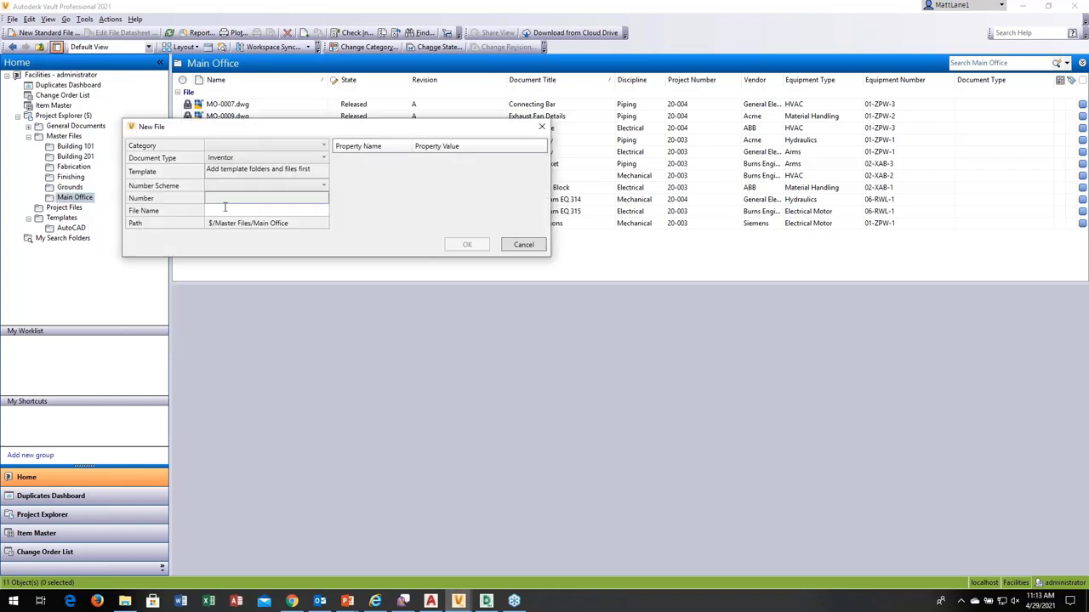
click(291, 146)
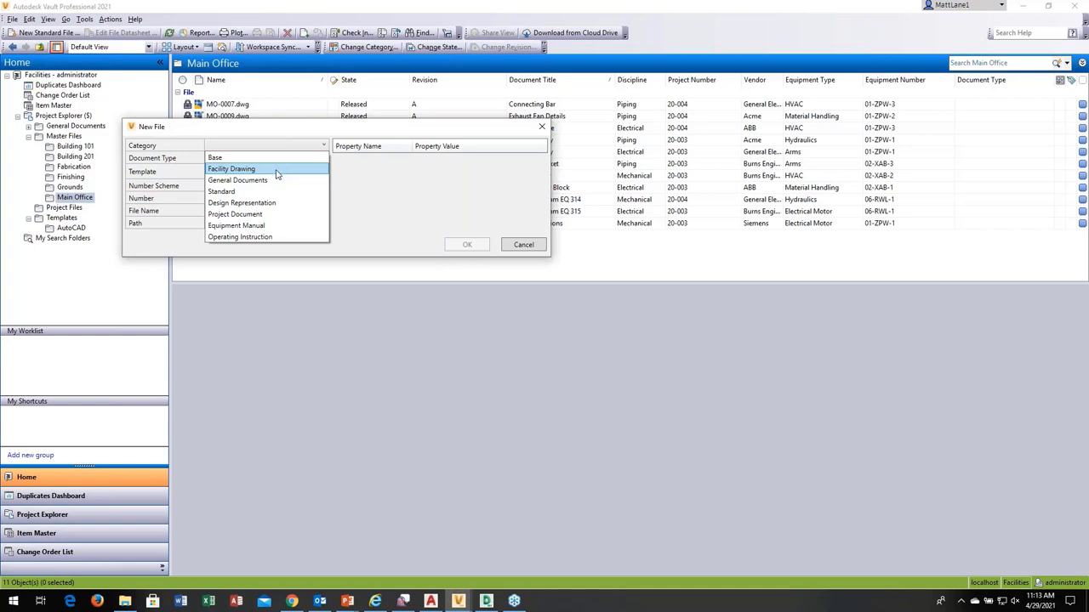
click(277, 171)
click(279, 158)
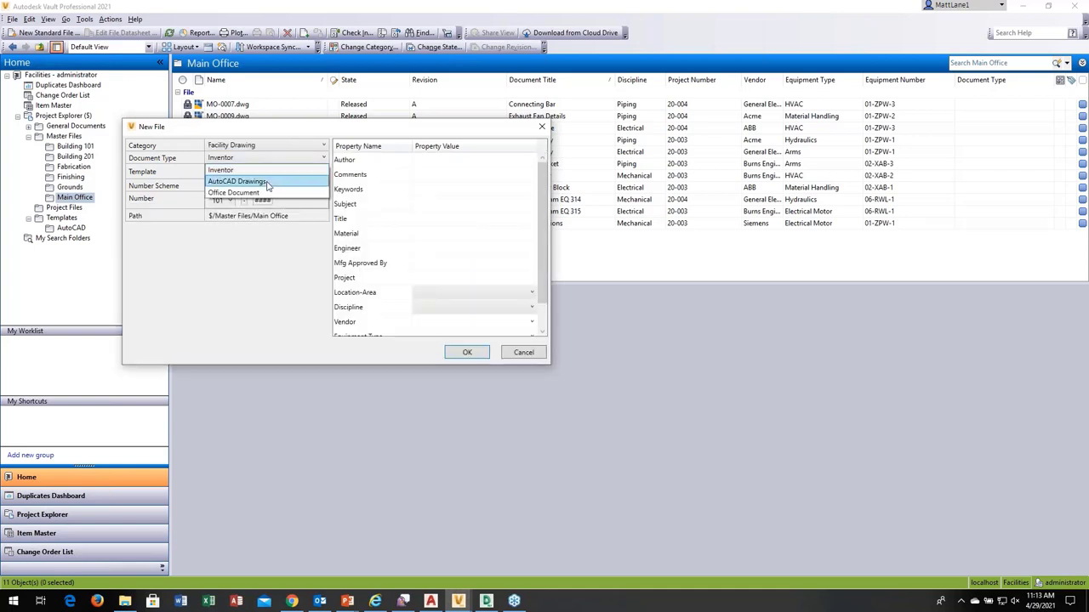
click(267, 182)
Step: Choose the acad.dwg template and the Facility Drawing number scheme with the MO prefix for the new file
click(267, 174)
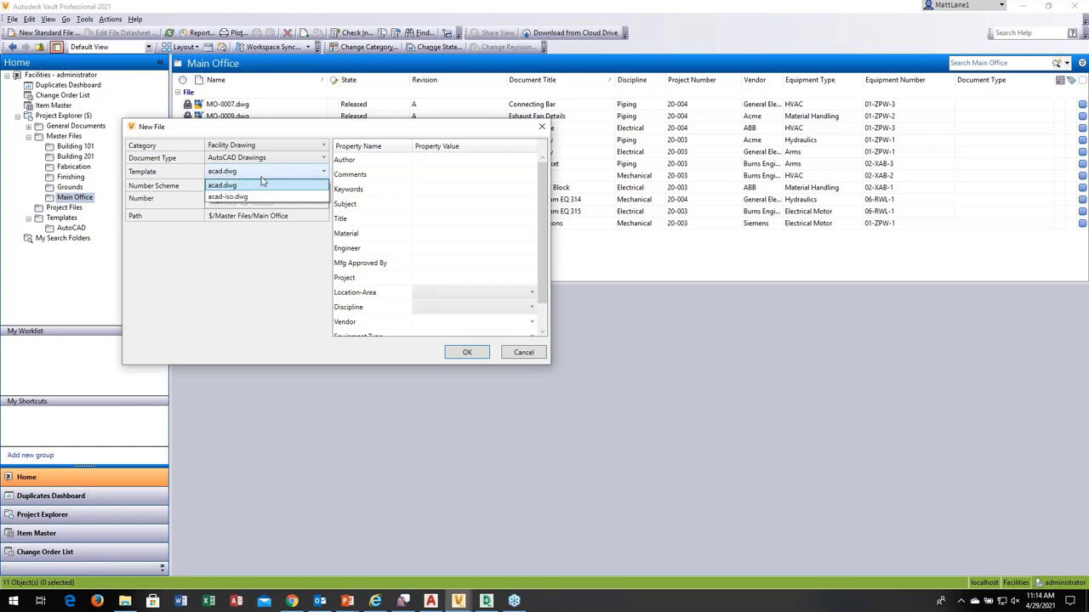
click(248, 189)
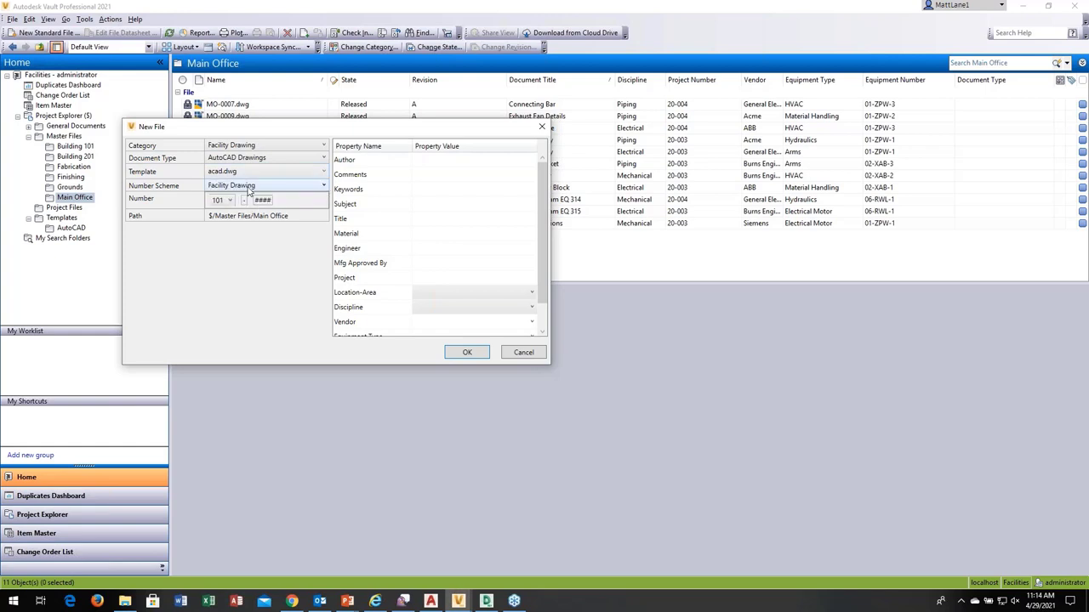
click(323, 186)
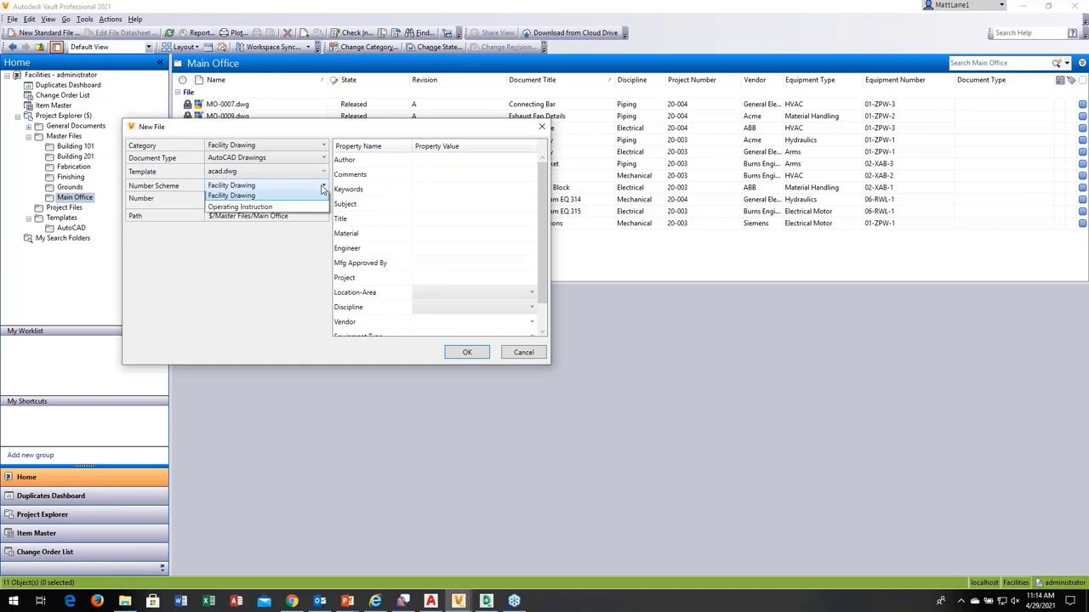
click(294, 199)
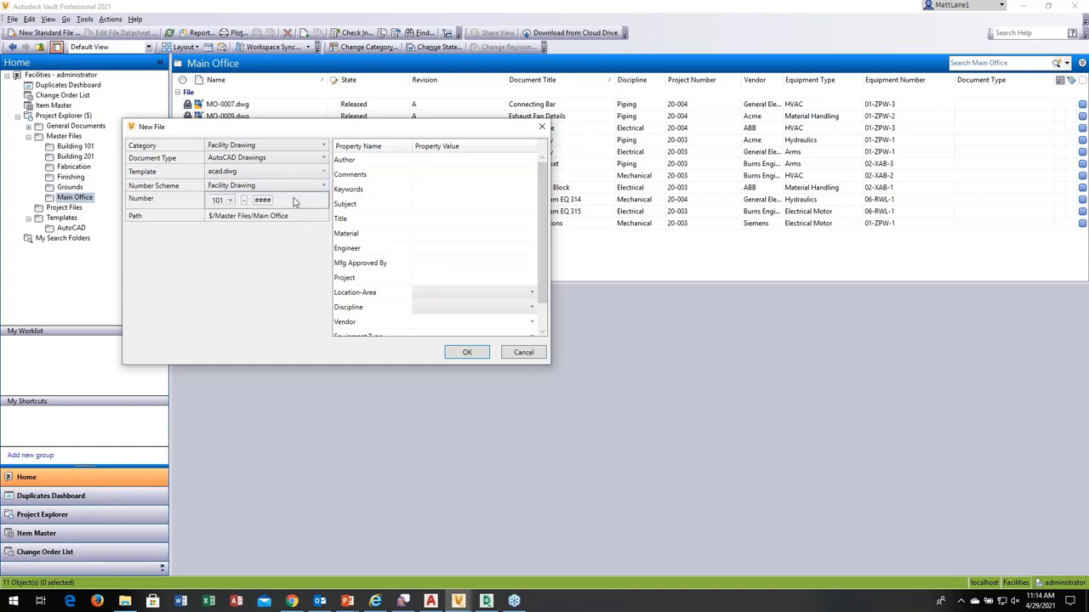
click(226, 200)
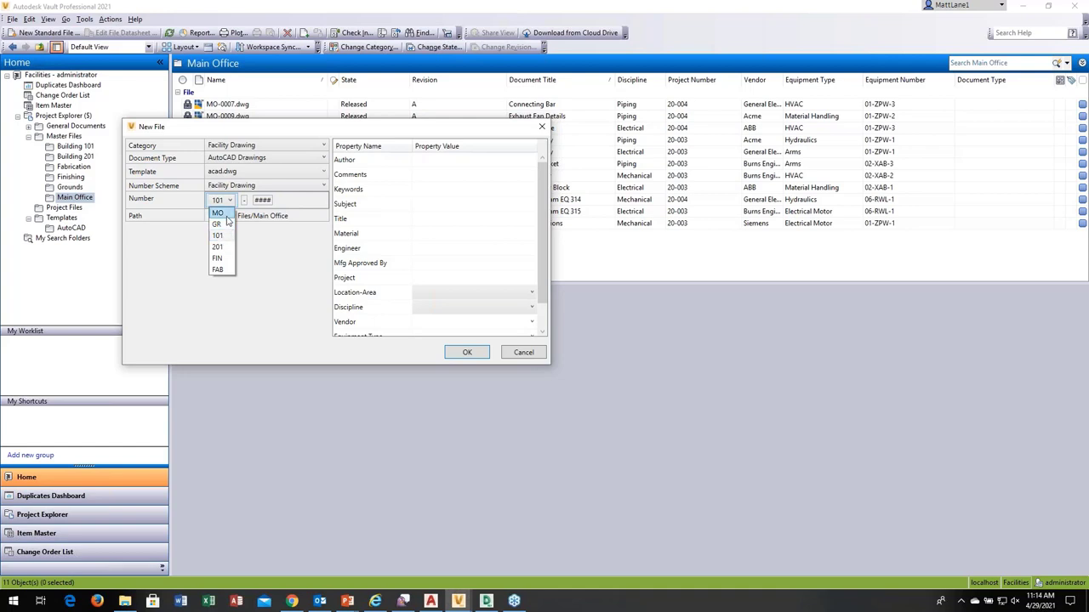
click(218, 213)
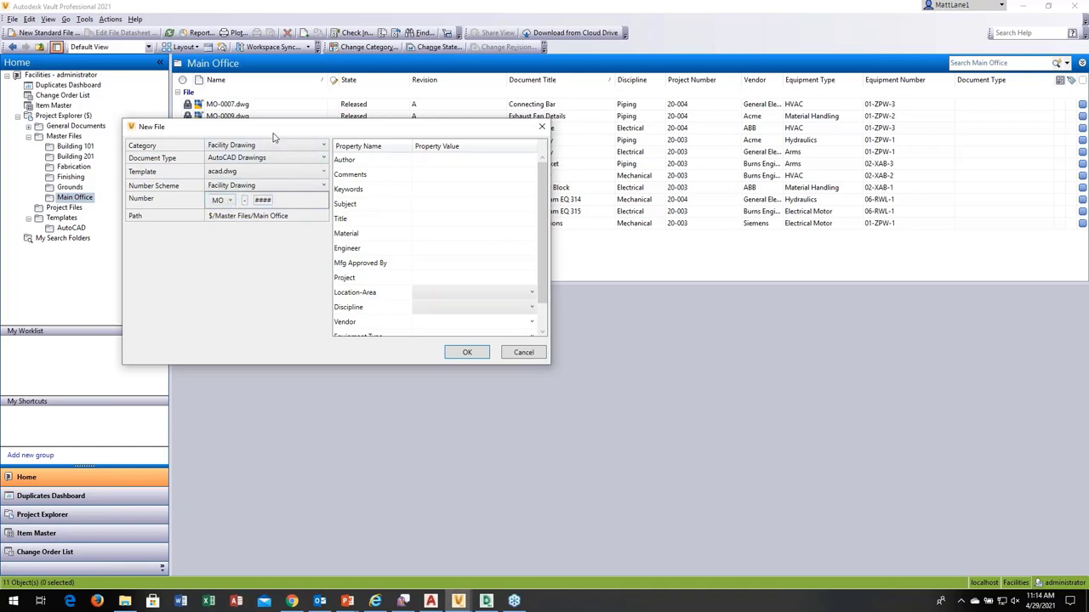
Step: Set the new file's discipline to Electrical, vendor to General Electric and equipment type to Electrical Motor
drag(273, 136, 645, 156)
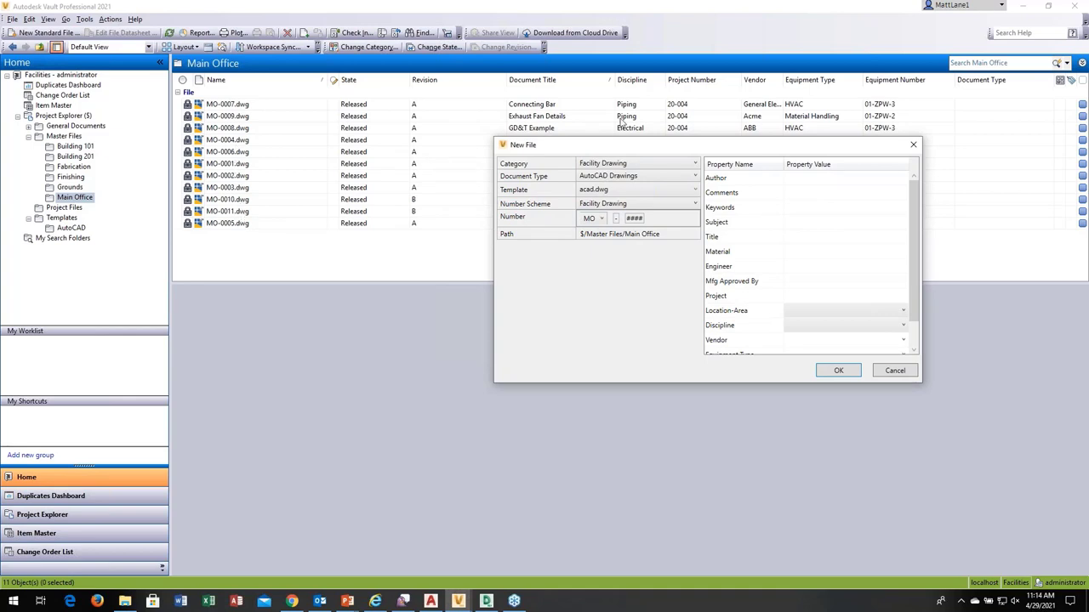
drag(612, 145, 372, 106)
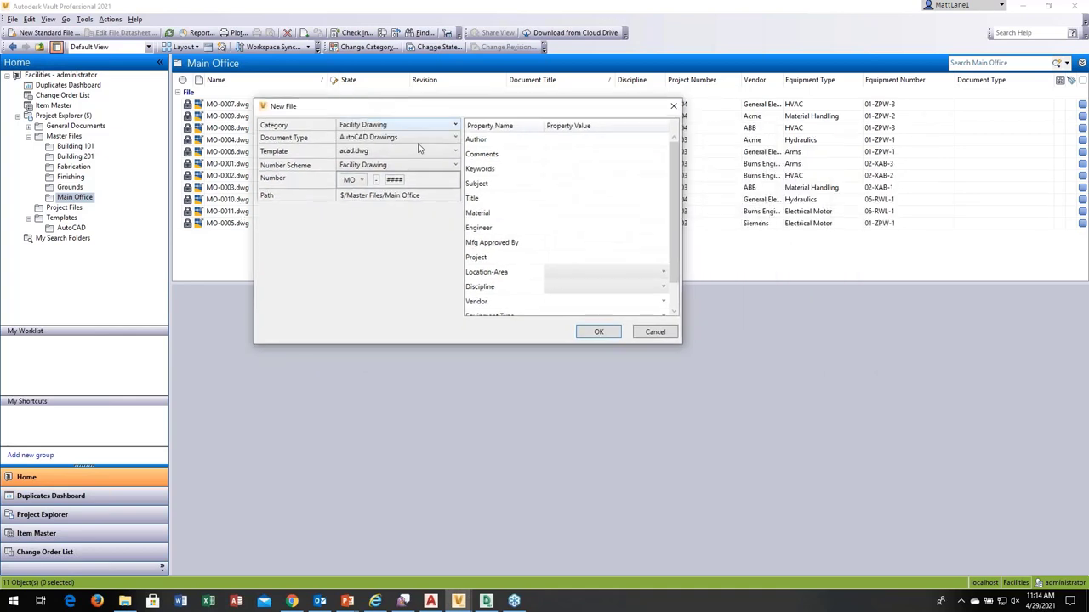
click(664, 273)
click(665, 275)
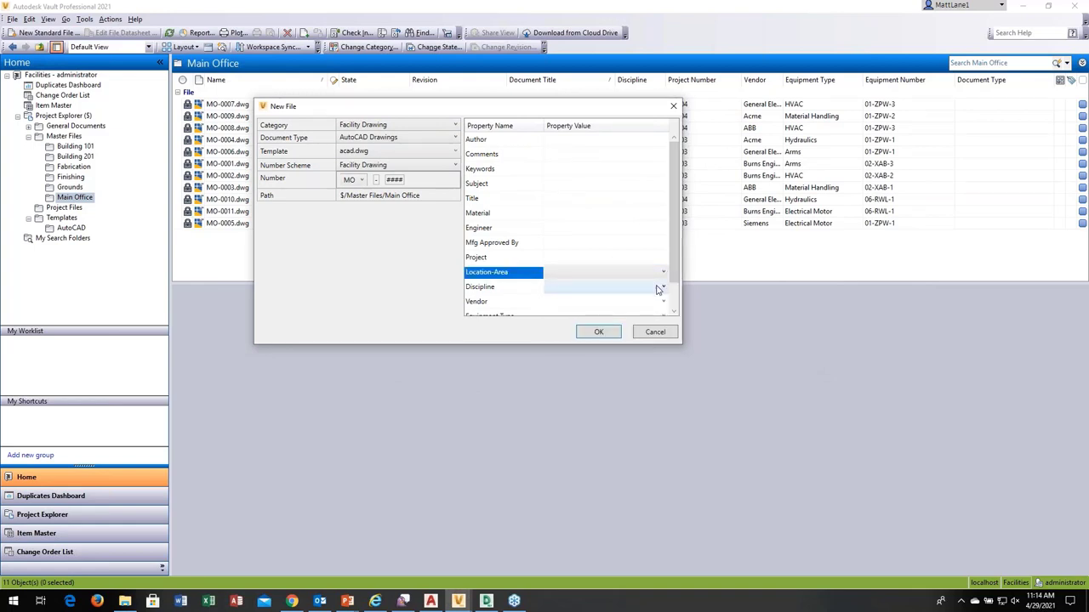
click(663, 287)
click(626, 301)
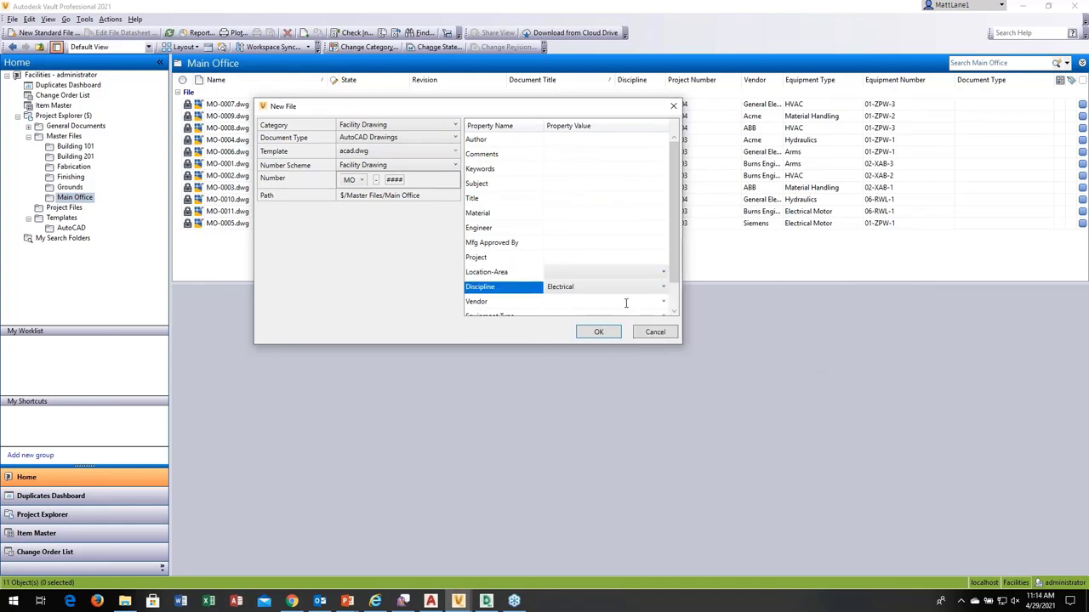
scroll(674, 281, down, 1)
click(663, 273)
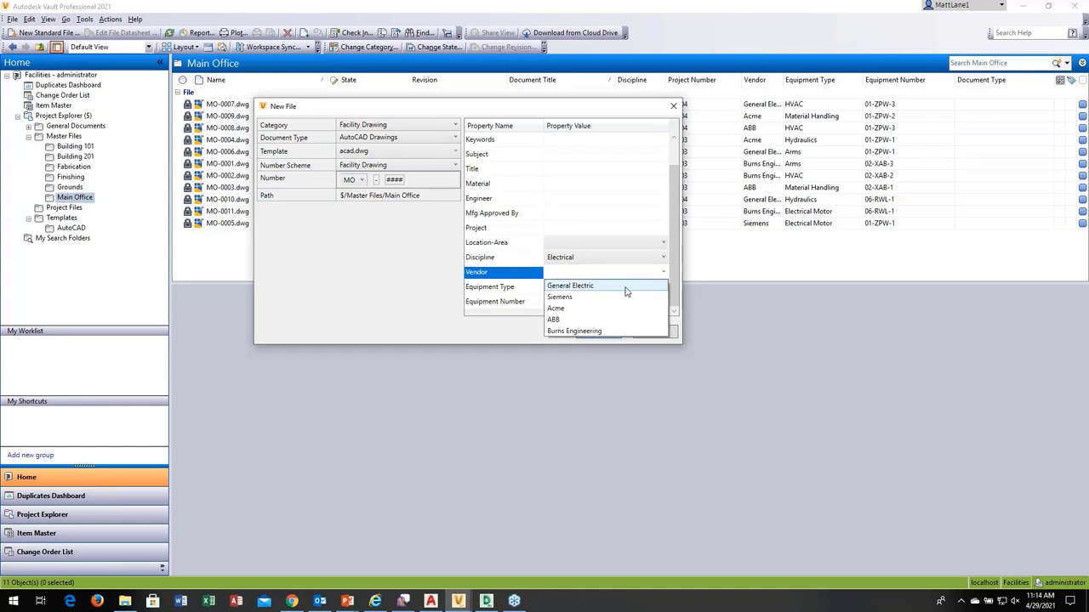
click(629, 286)
click(663, 288)
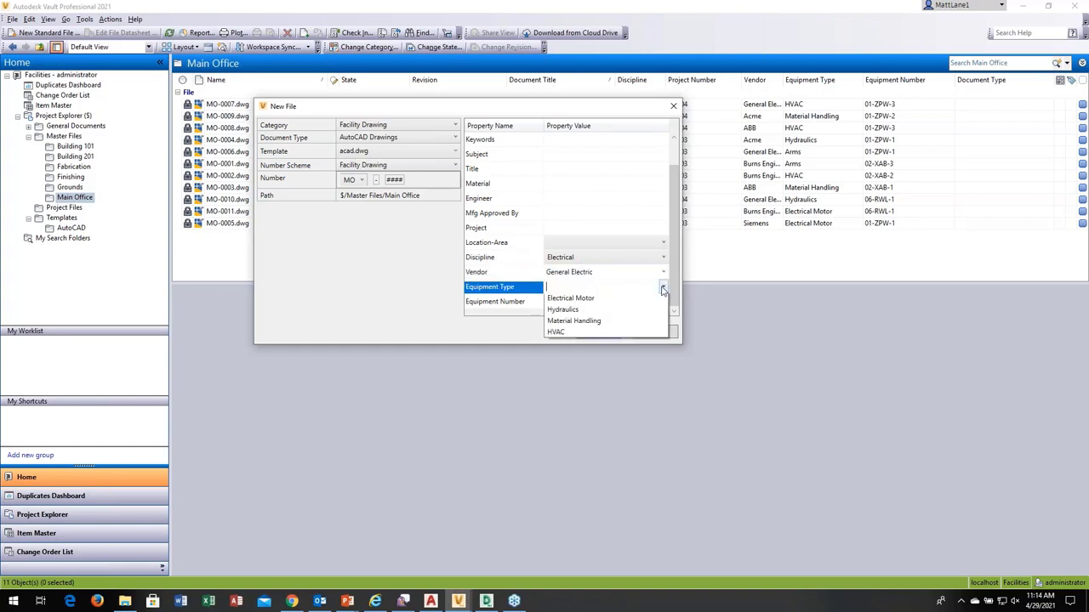
click(627, 312)
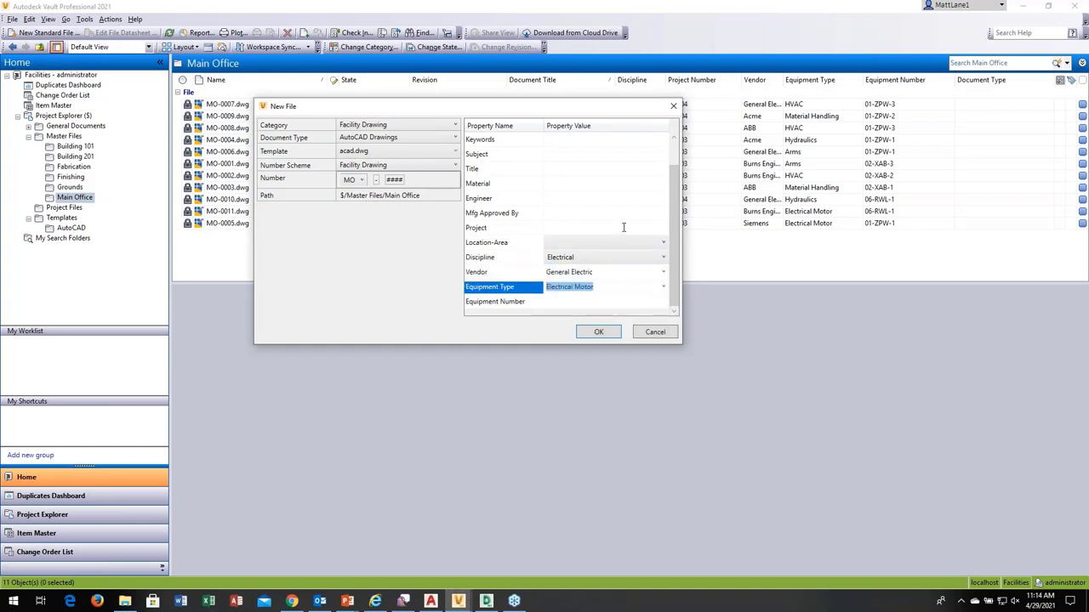
Step: Set the new file's Location-Area to Main Office and cancel creating the file
click(624, 228)
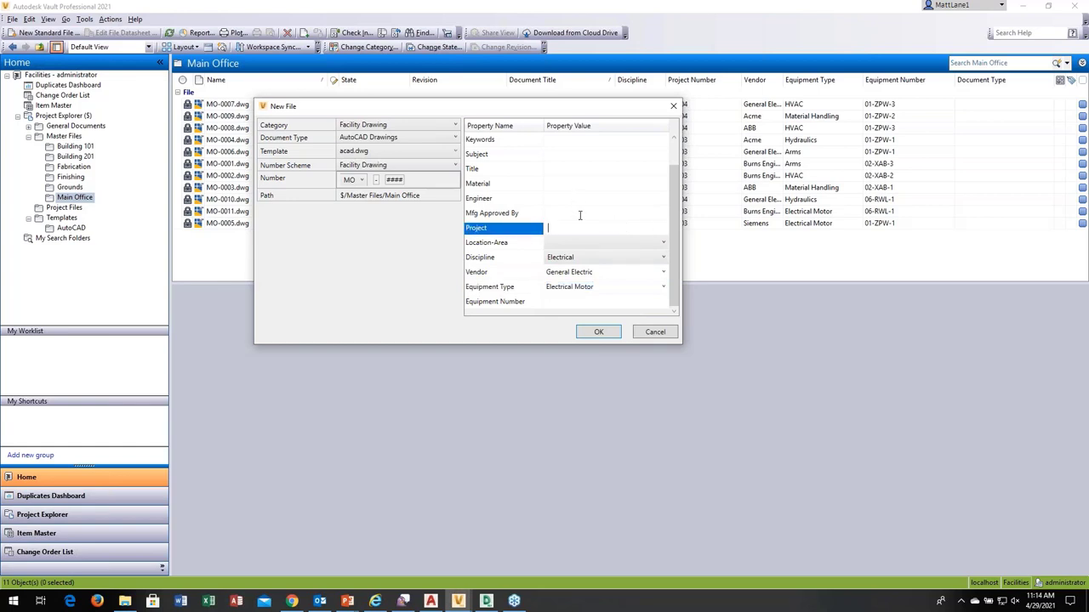
click(594, 247)
click(582, 303)
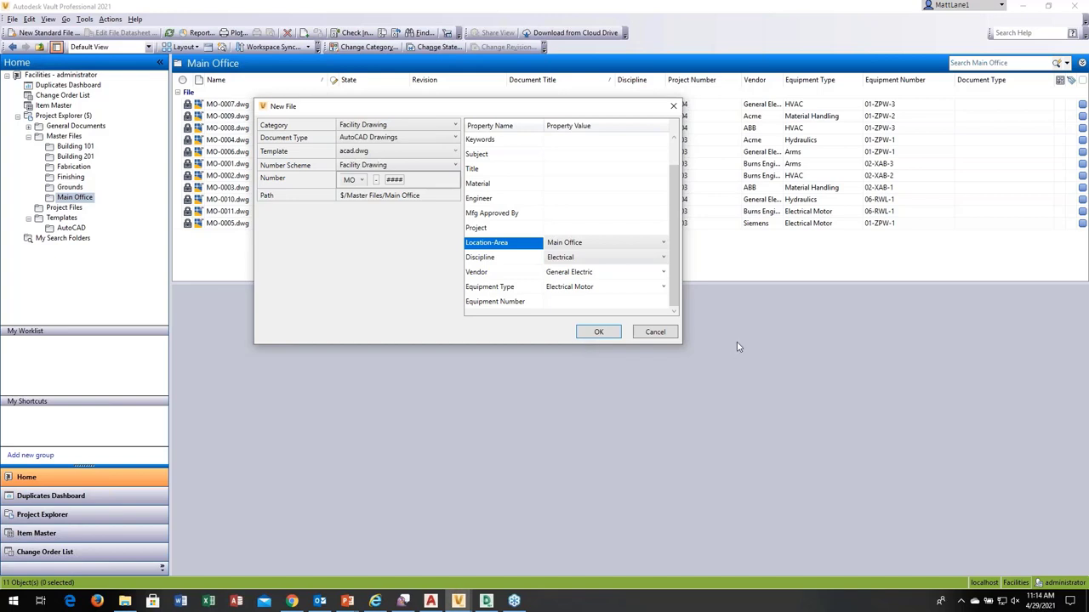
click(652, 333)
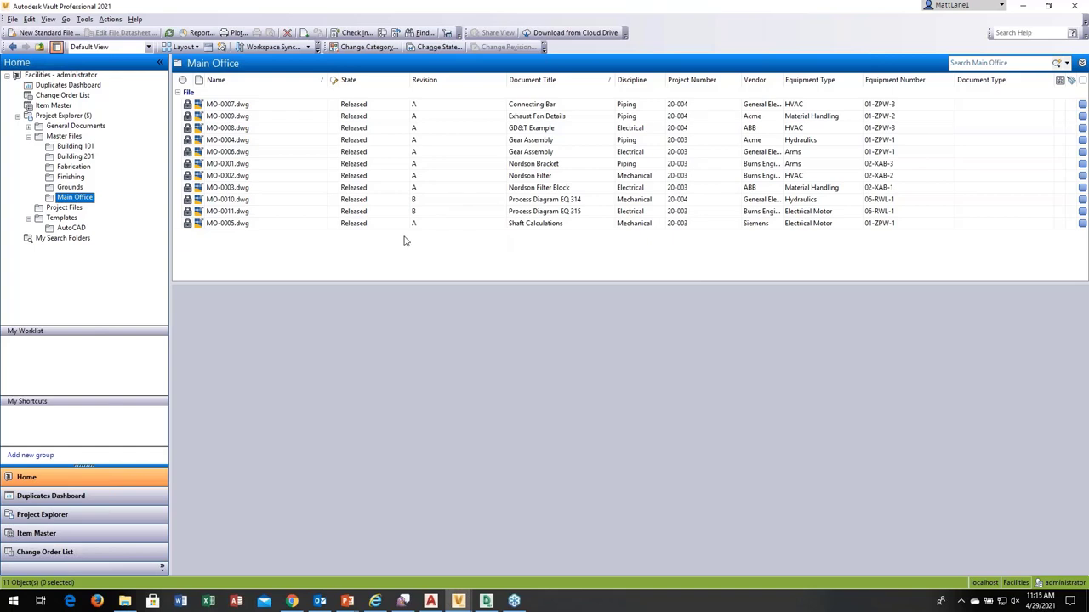
Step: Show the contents of the Master Files folder
click(74, 137)
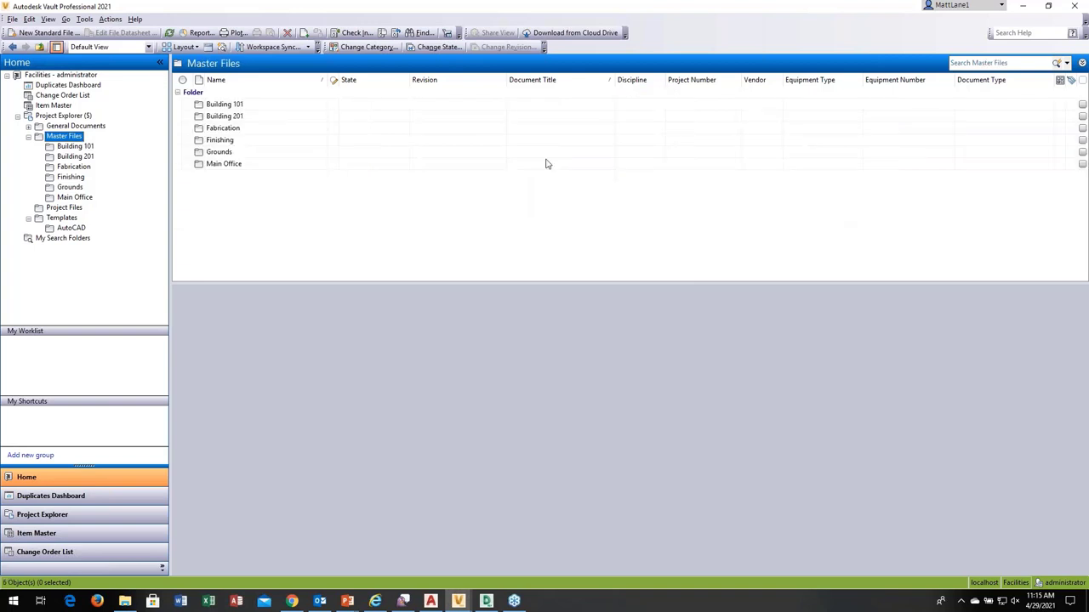
Step: Search the Master Files folder for *.dwg and look through the listed drawings
click(989, 64)
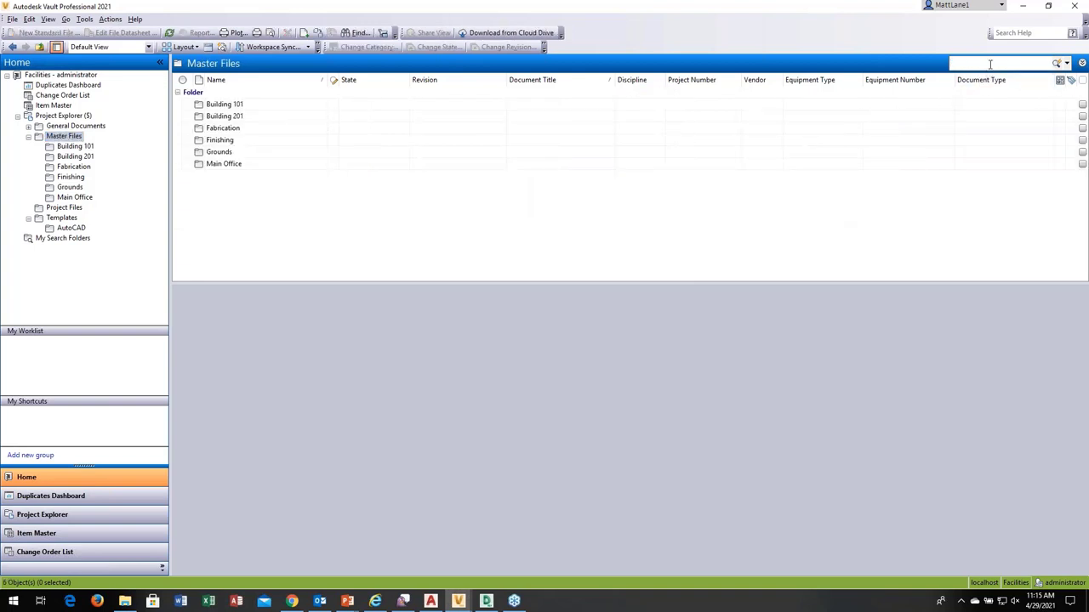
text(1)
text(.dwg)
key(Return)
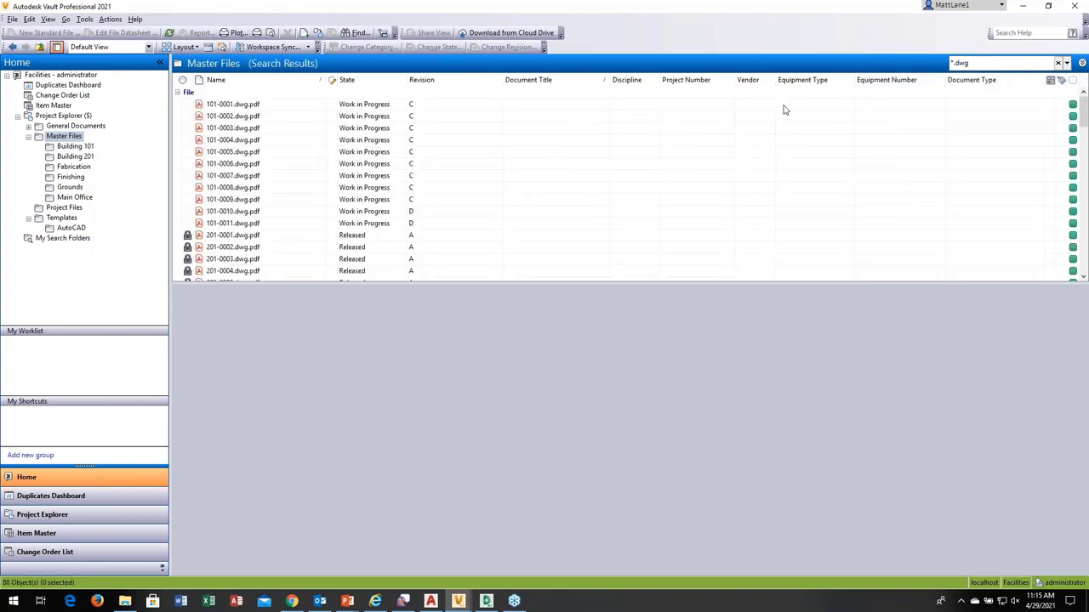
click(1084, 263)
click(1084, 263)
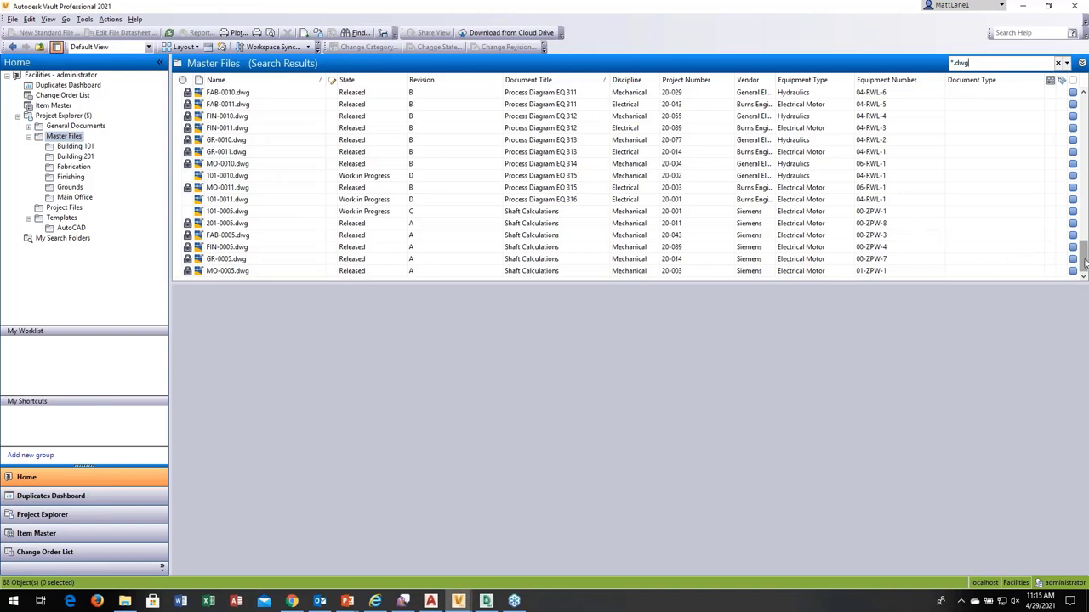
drag(1084, 263, 1082, 101)
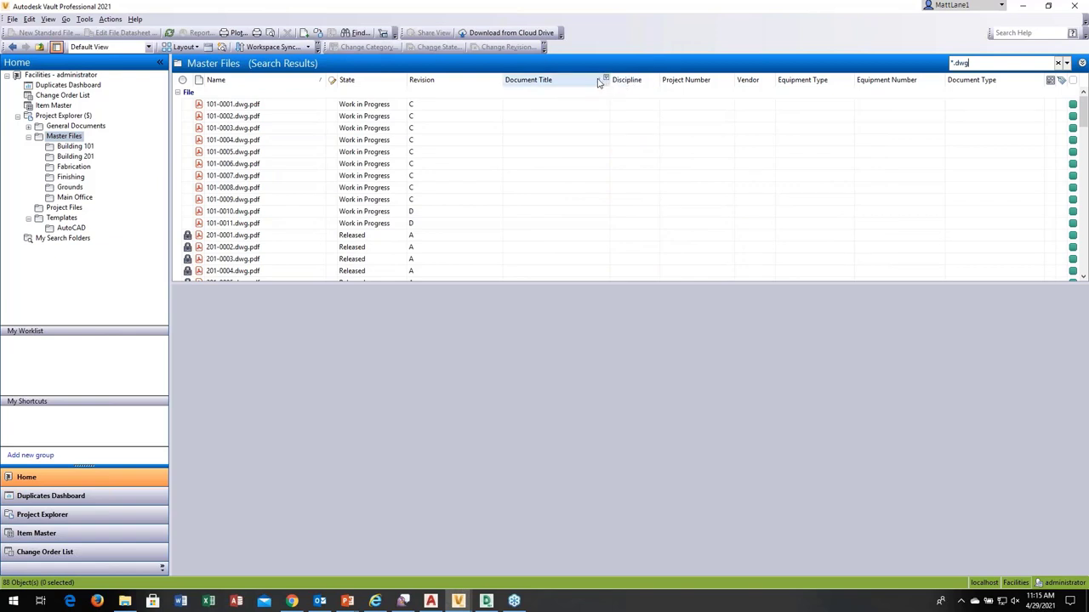
Step: Filter the search results to the Electrical discipline and look through the remaining drawings
click(656, 79)
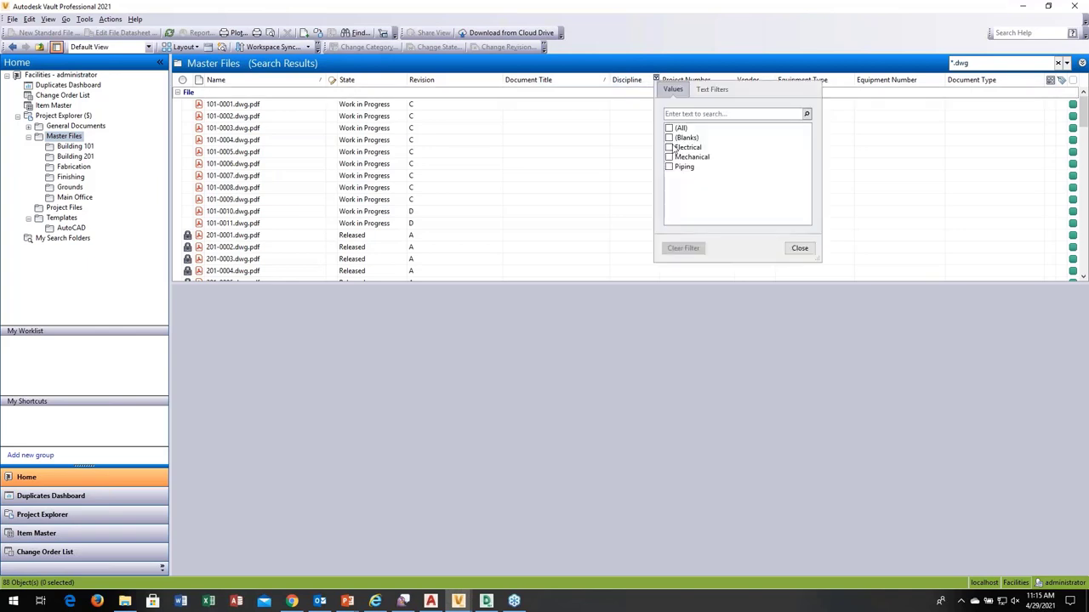
click(672, 148)
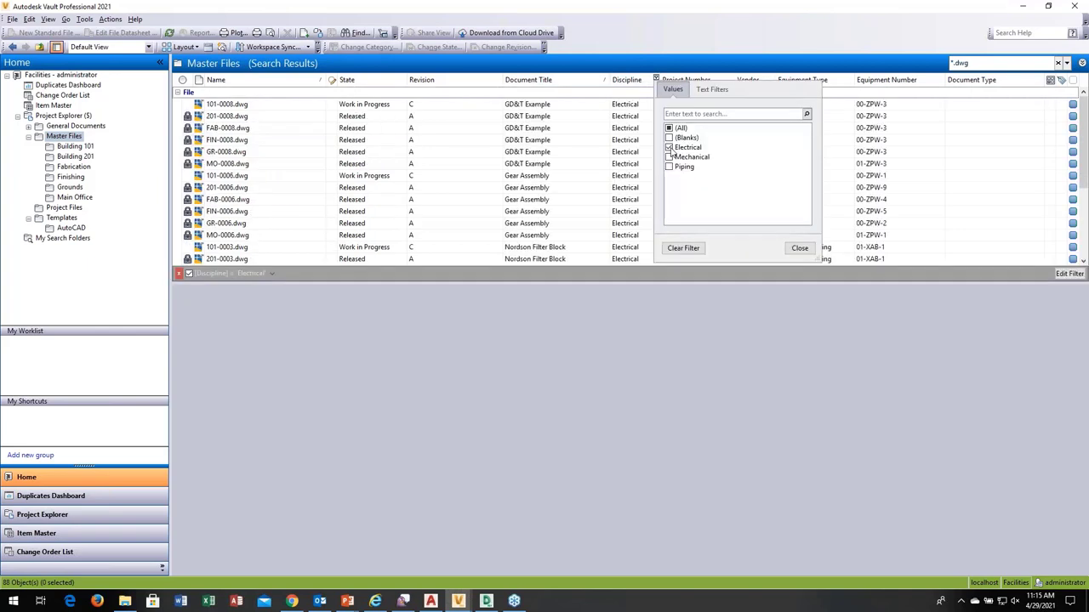
click(800, 249)
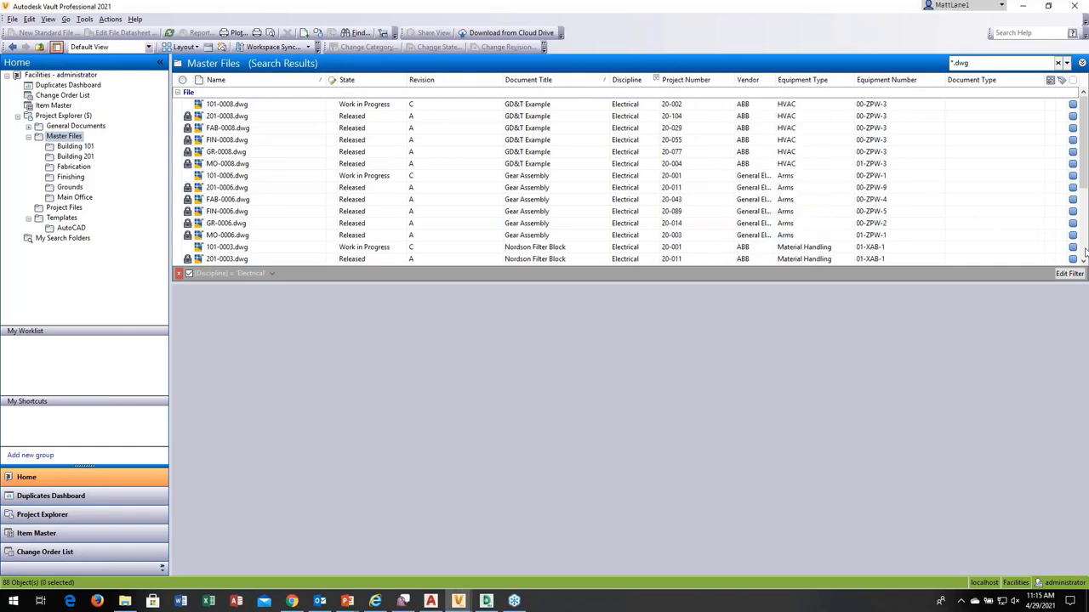
scroll(1084, 252, down, 3)
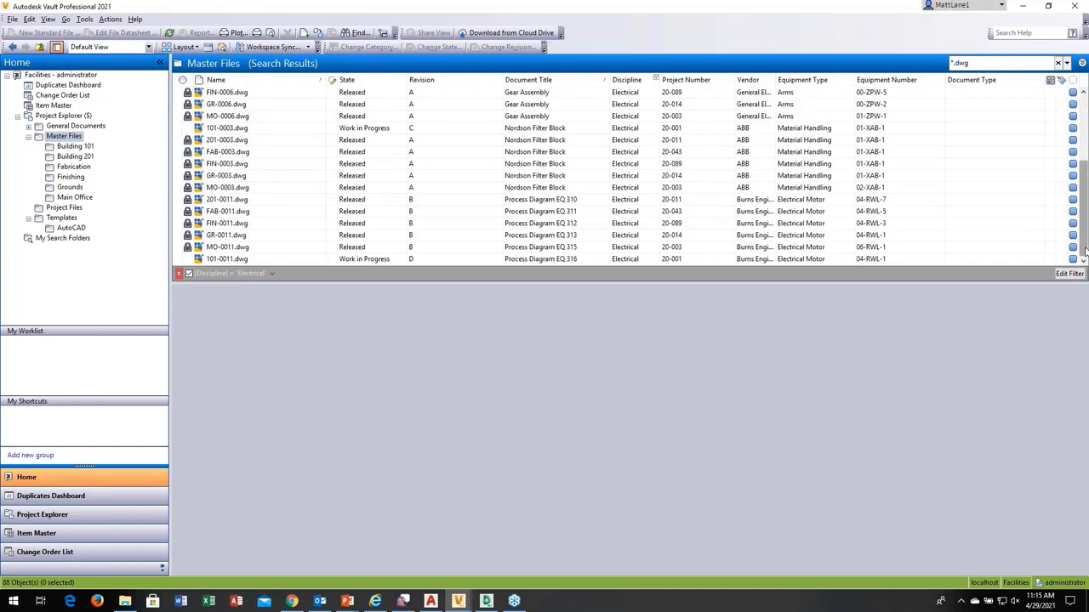
Step: Narrow the filtered drawings further to vendor General Electric and project number 20-011
click(771, 79)
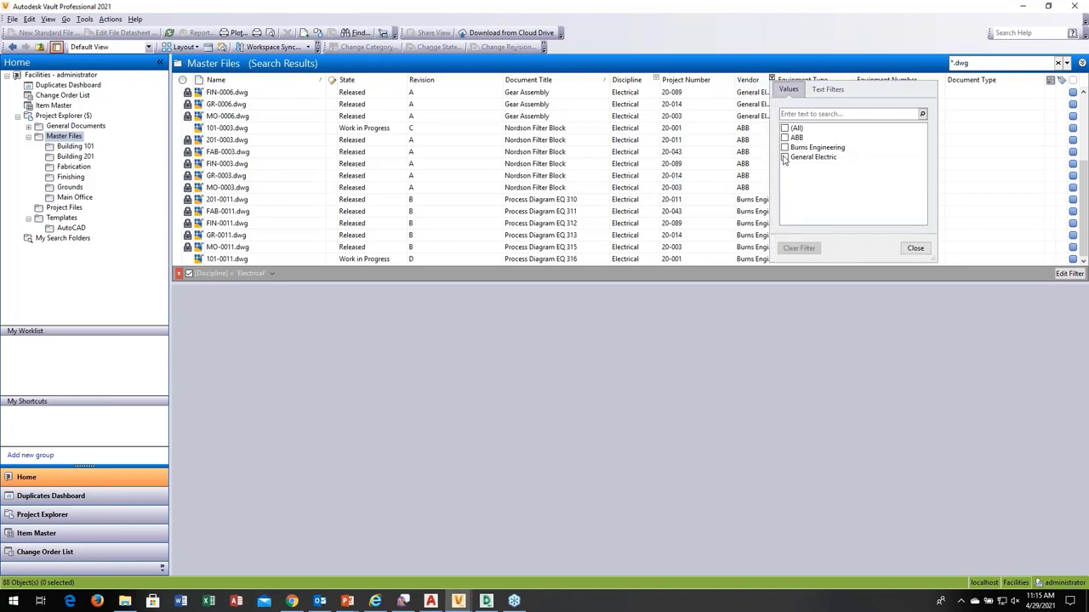
click(784, 157)
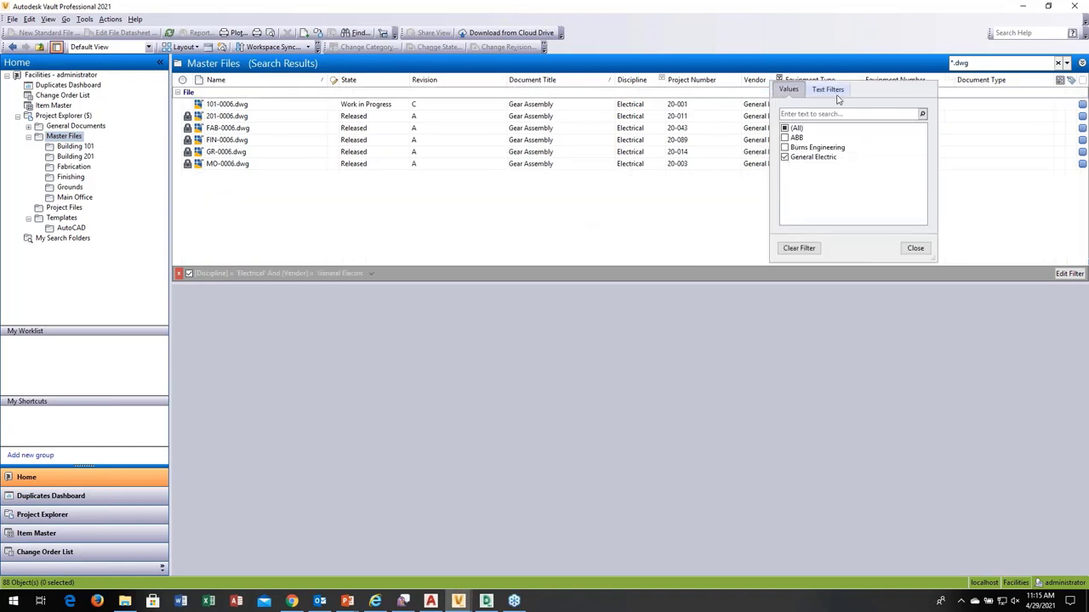
click(915, 248)
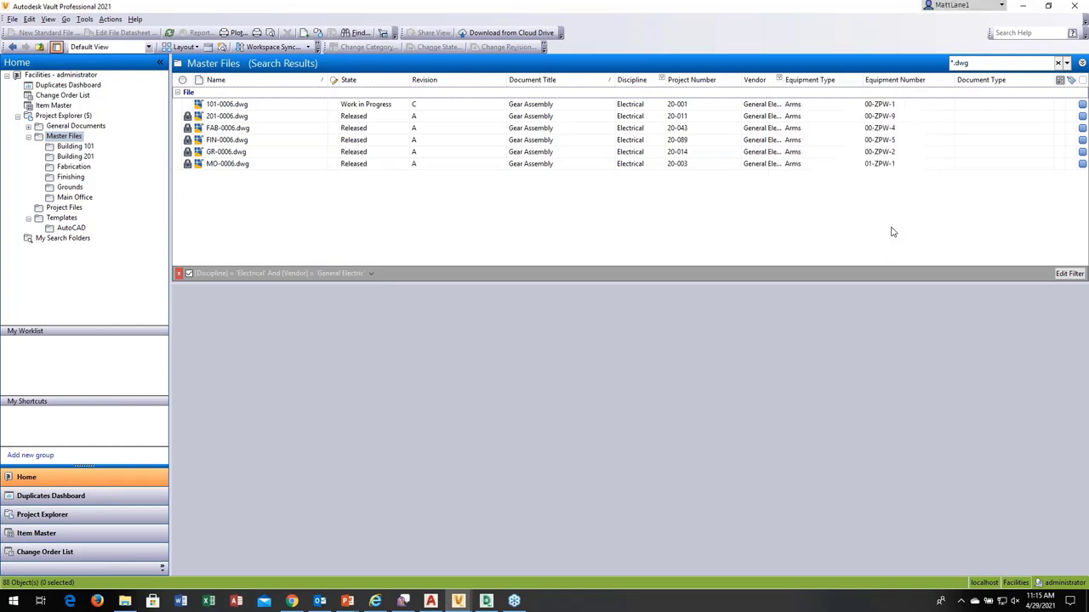
click(738, 79)
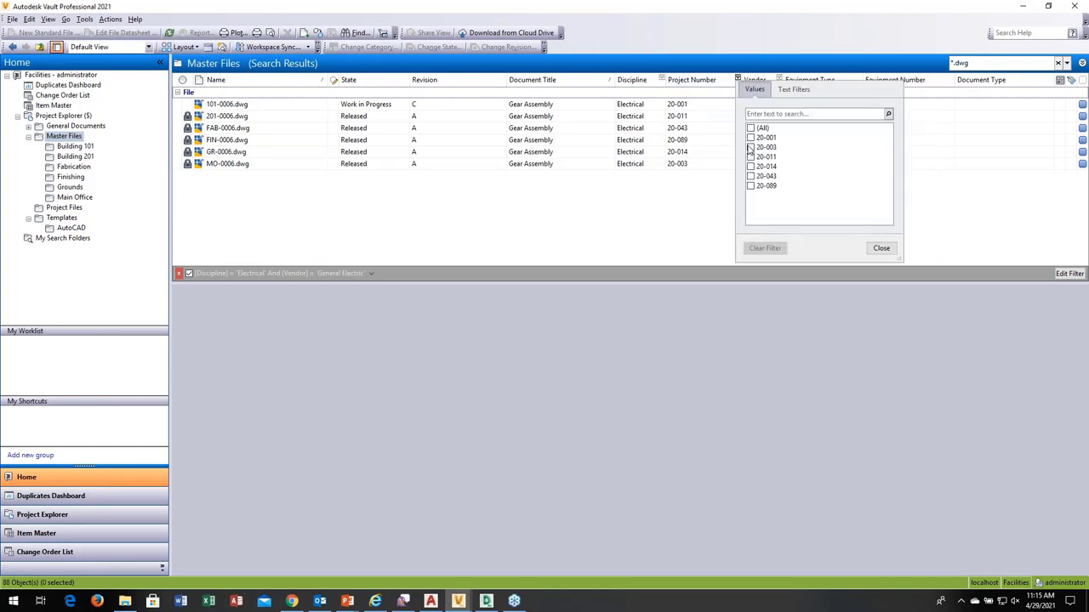
click(750, 157)
click(876, 248)
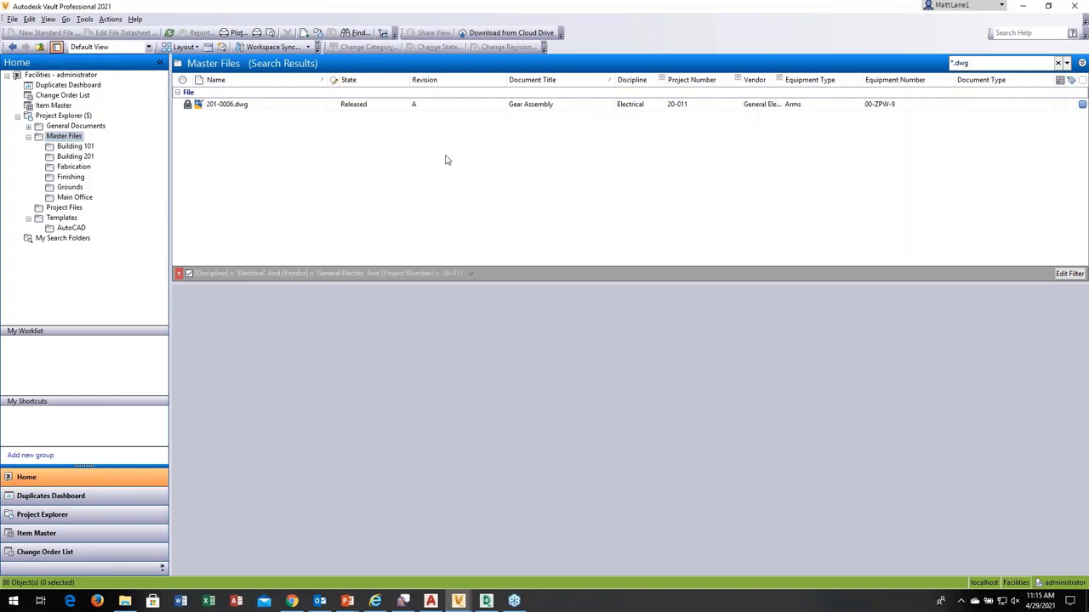
Step: Remove the column filters from the search results and return to the Master Files folder
click(178, 273)
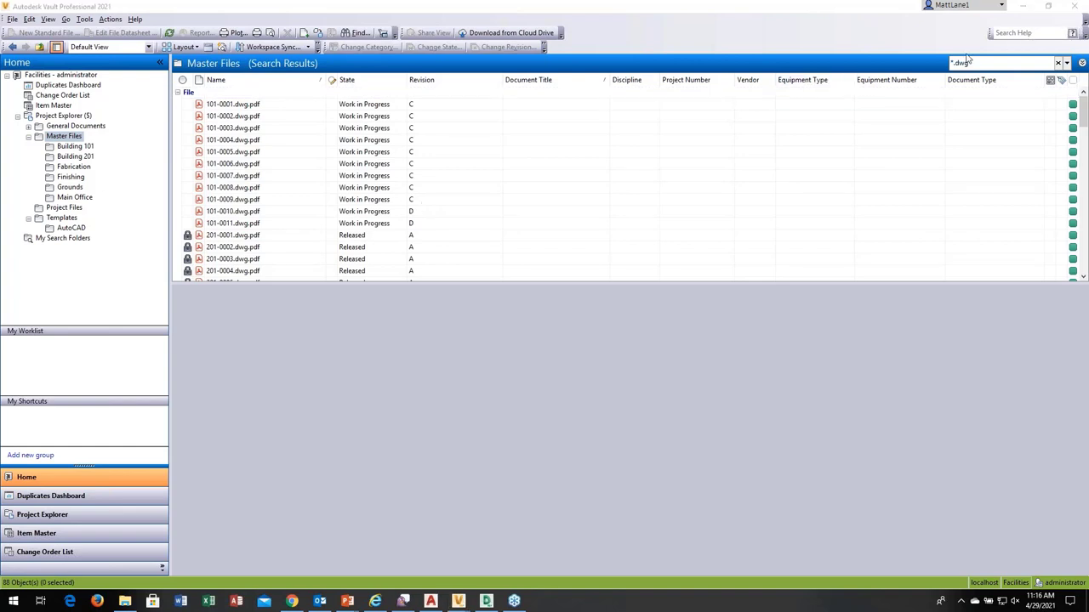
click(75, 145)
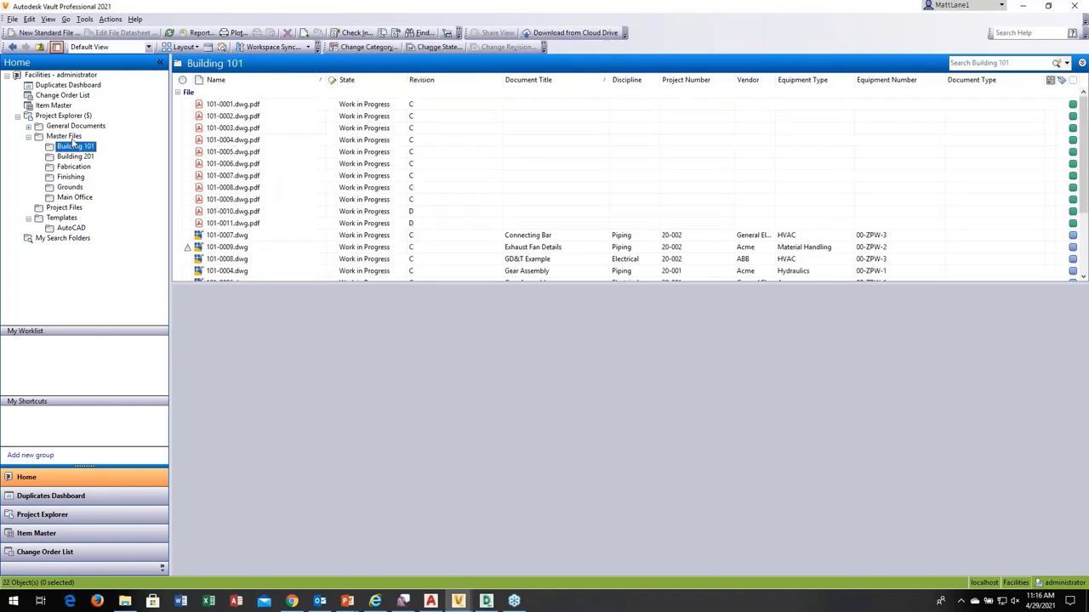
click(68, 136)
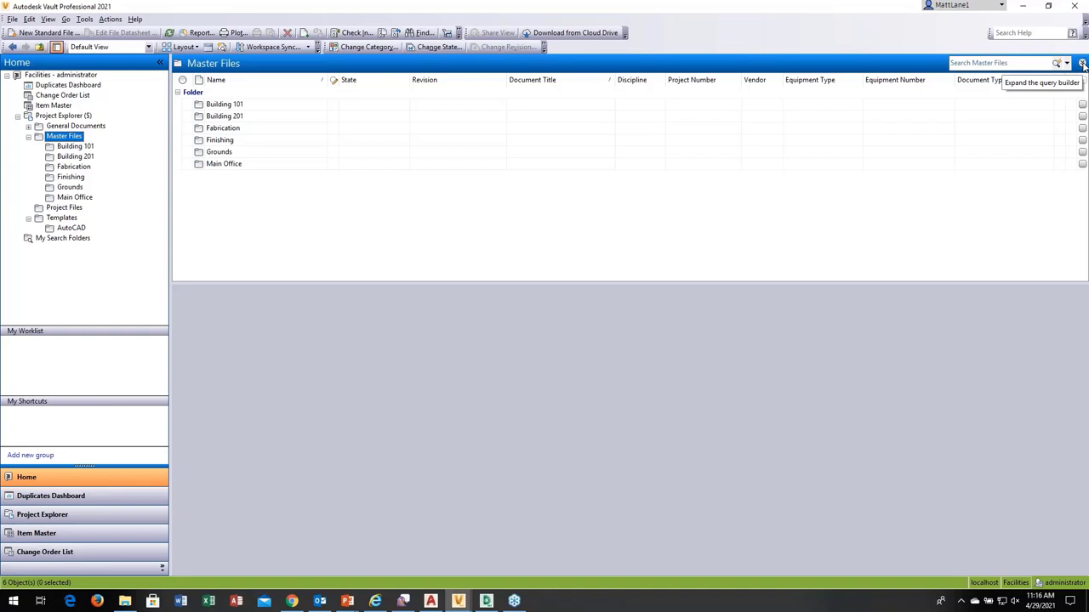
Step: Expand the query builder and examine the properties available in place of the Location-Area, Project Number and Document Title criteria
click(1082, 64)
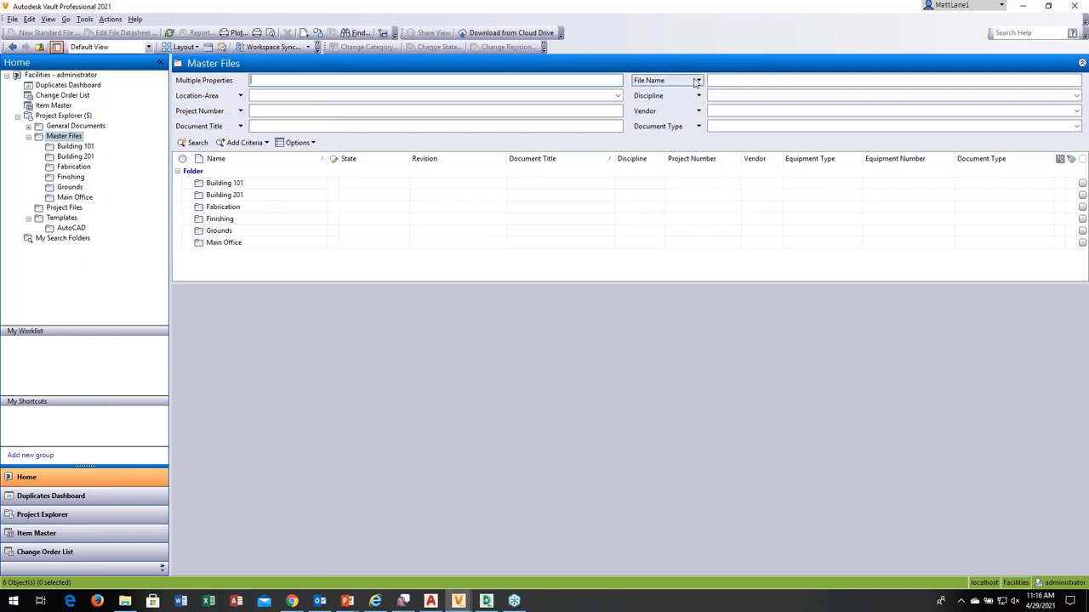
click(242, 96)
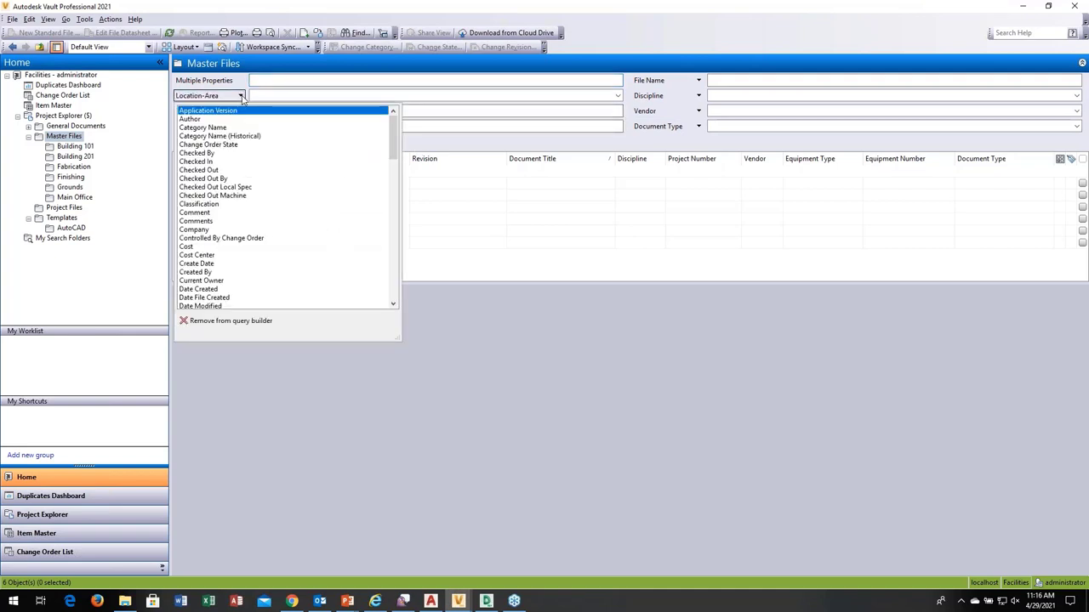
click(503, 145)
click(241, 112)
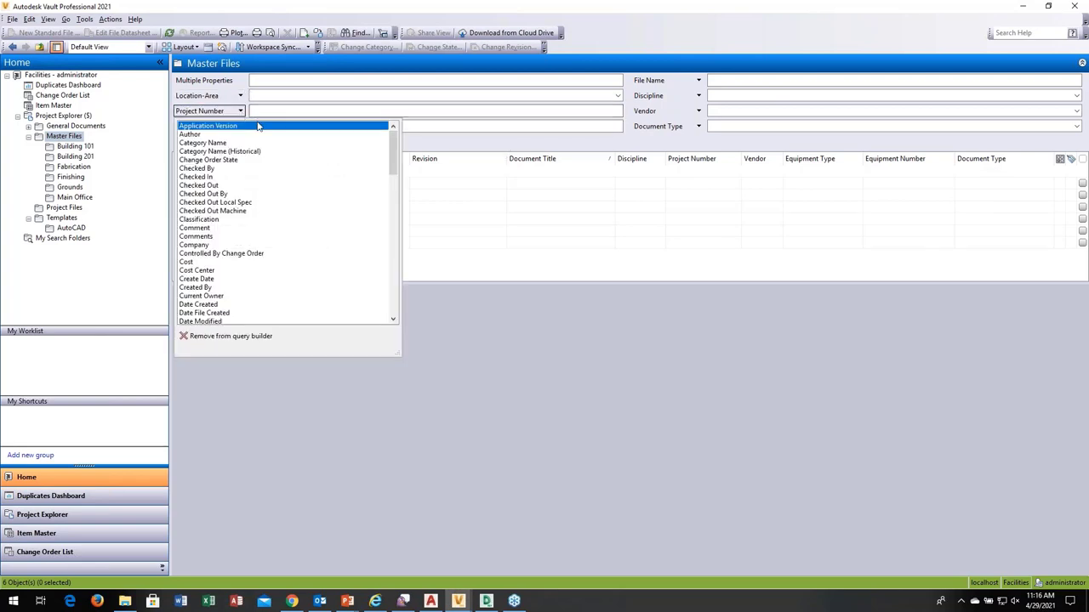
scroll(395, 147, down, 6)
scroll(396, 147, up, 6)
click(435, 147)
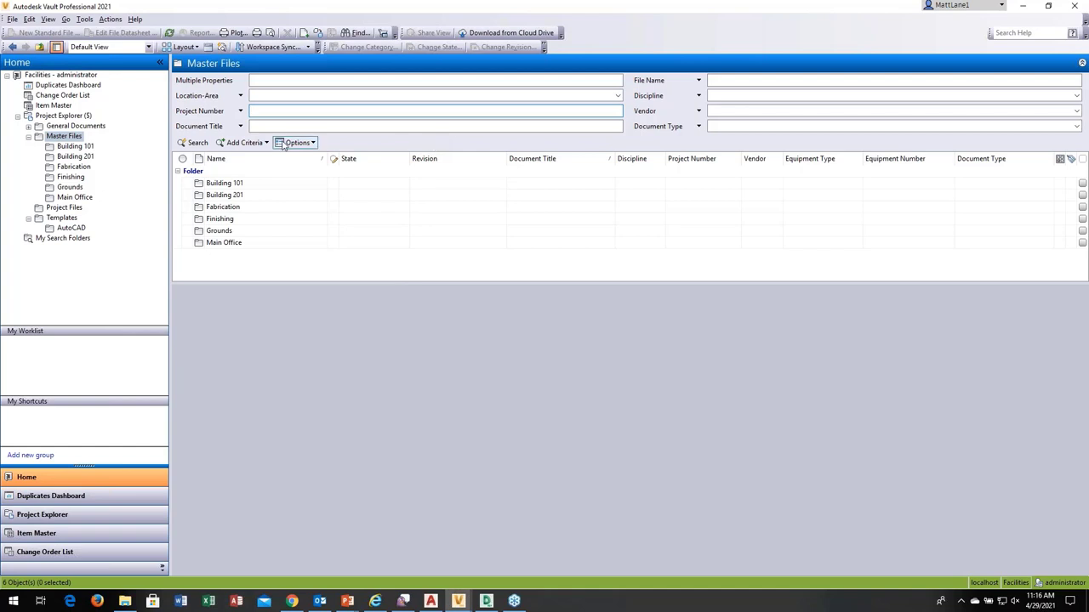
click(240, 126)
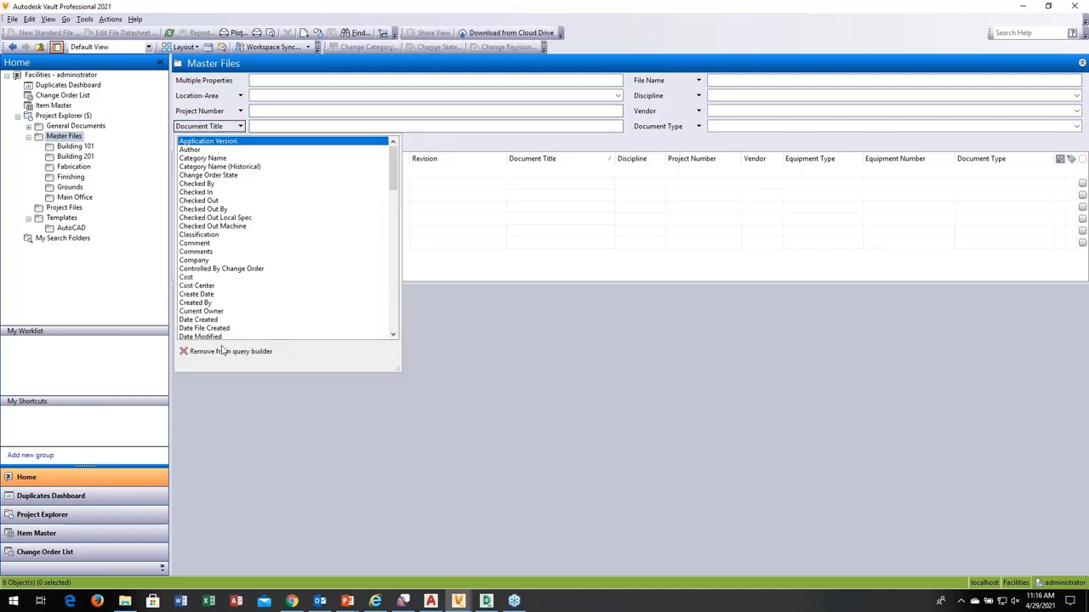
click(464, 149)
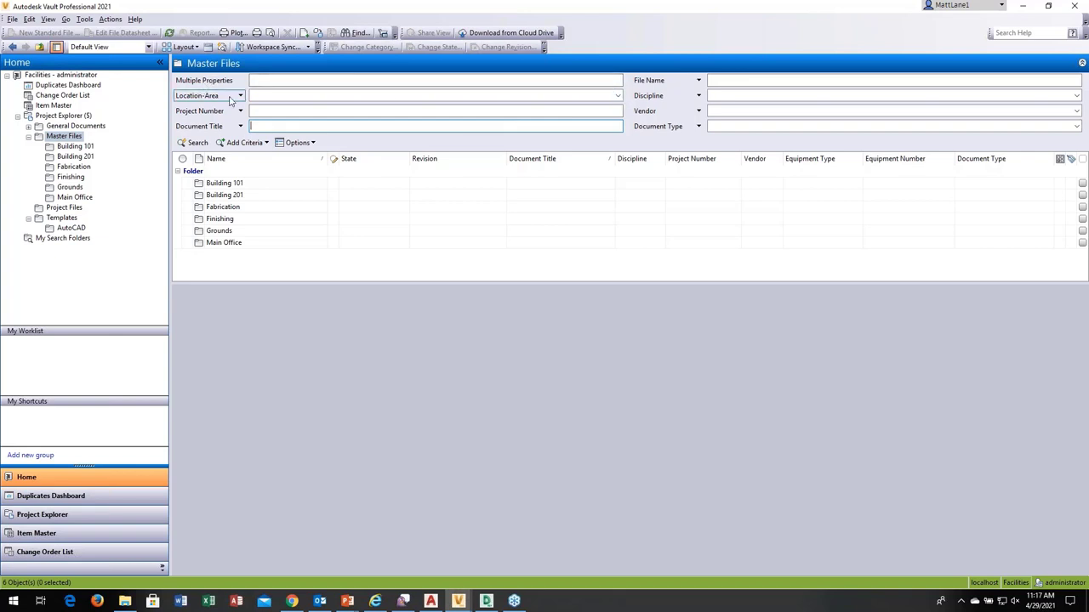
Step: Search Master Files for drawings whose Location-Area is Building 101
click(619, 96)
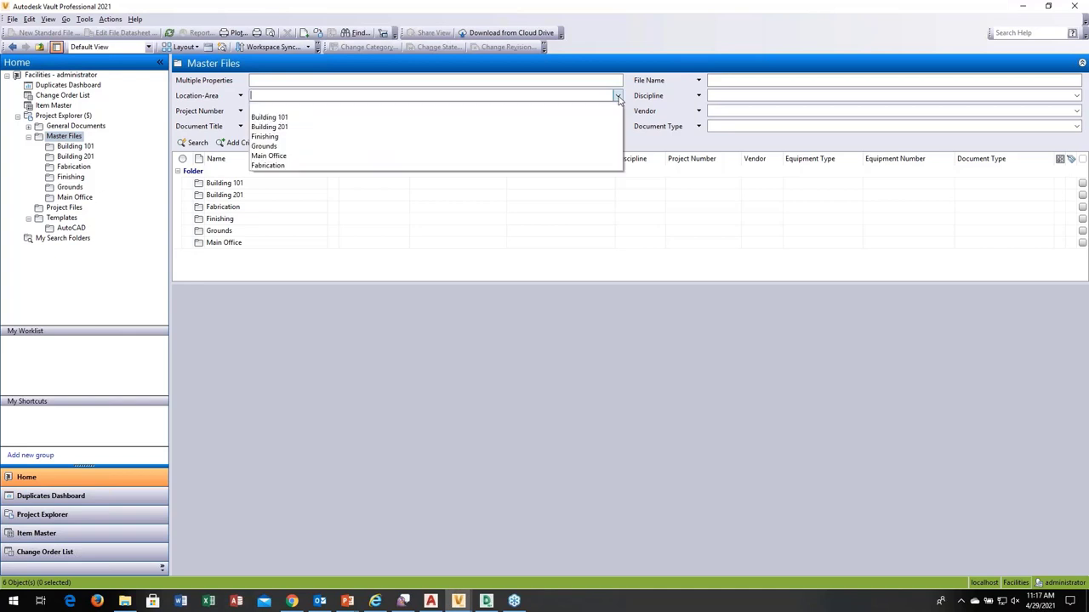
click(570, 118)
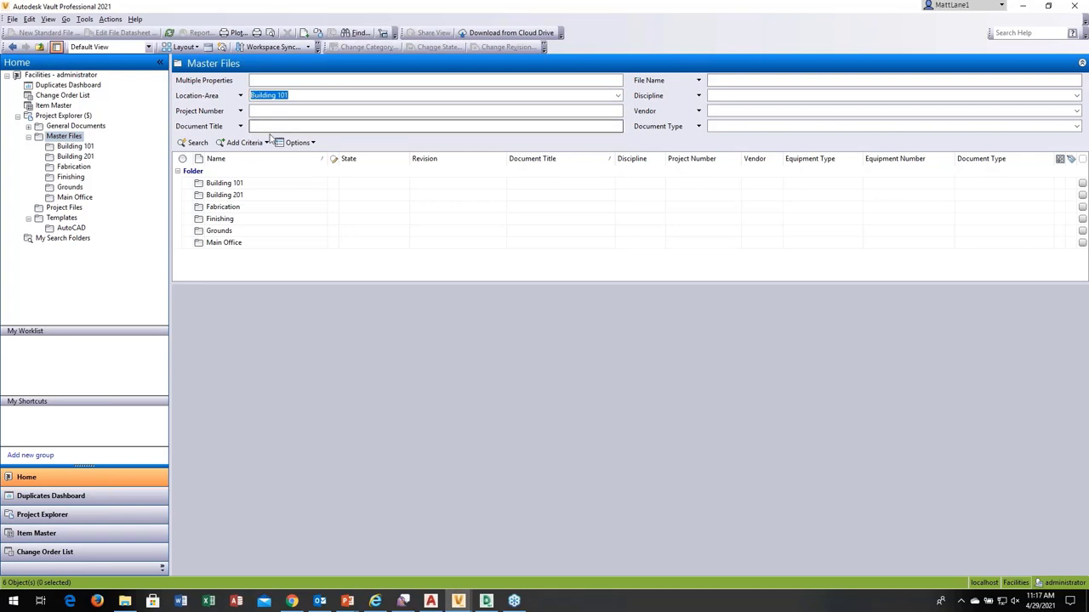
click(194, 143)
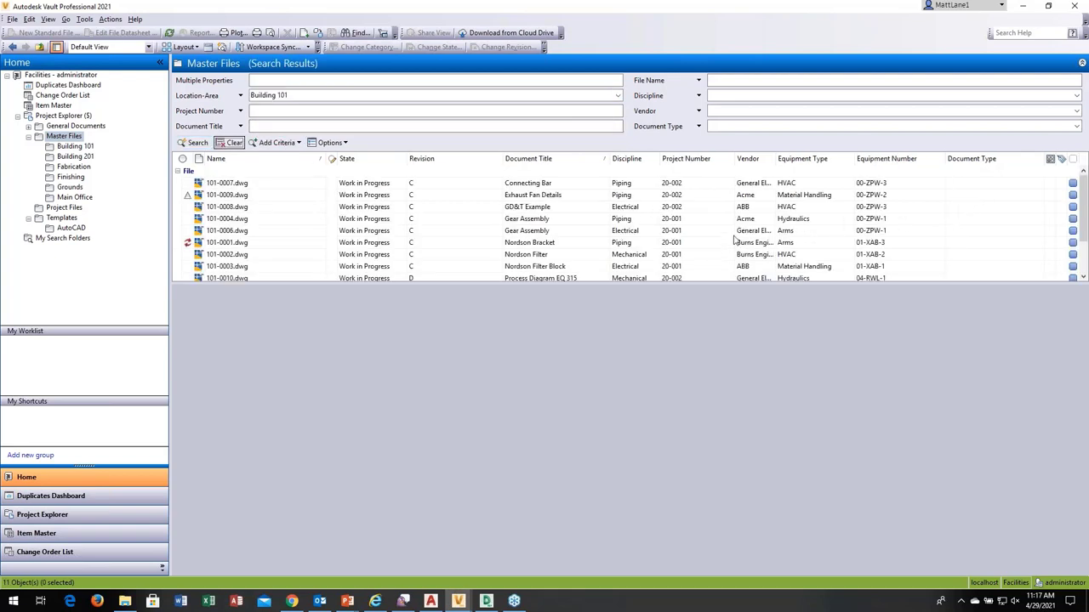
Step: Refine the Building 101 search by discipline Piping, and again by vendor Acme
click(1076, 96)
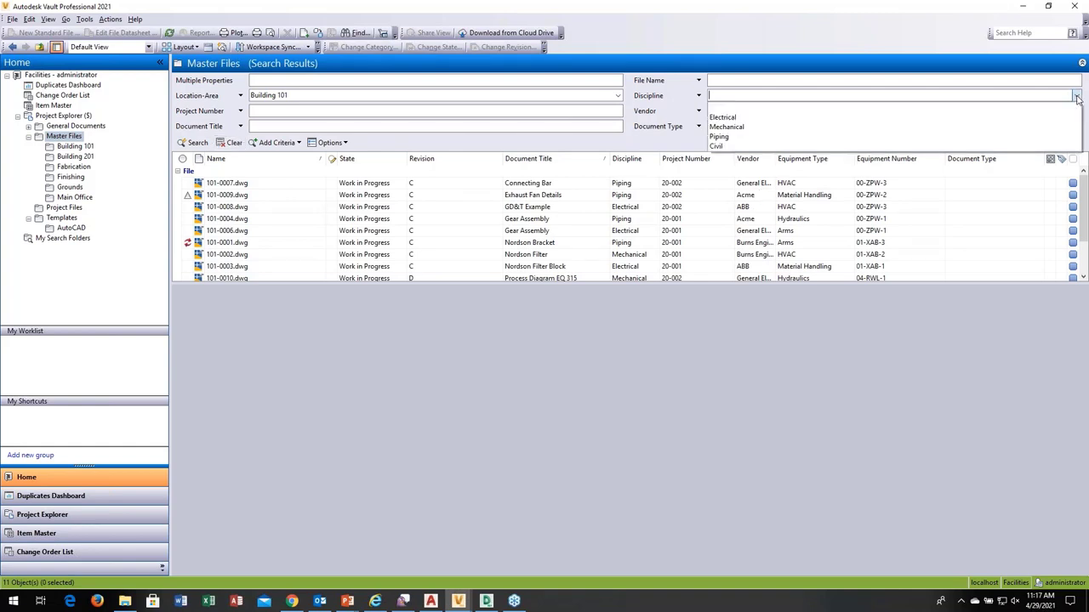
click(772, 137)
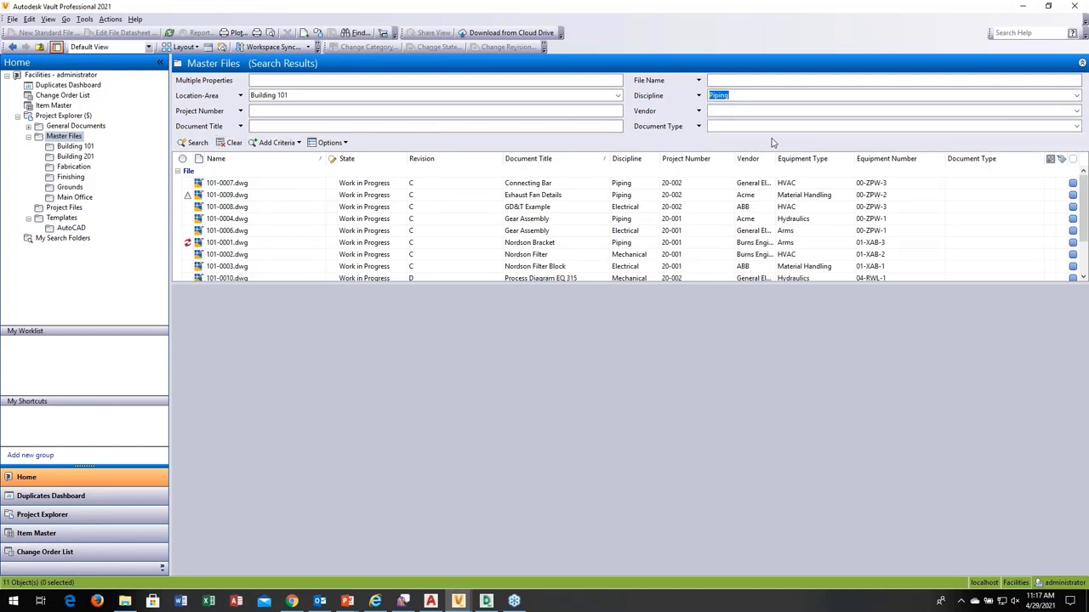
click(195, 143)
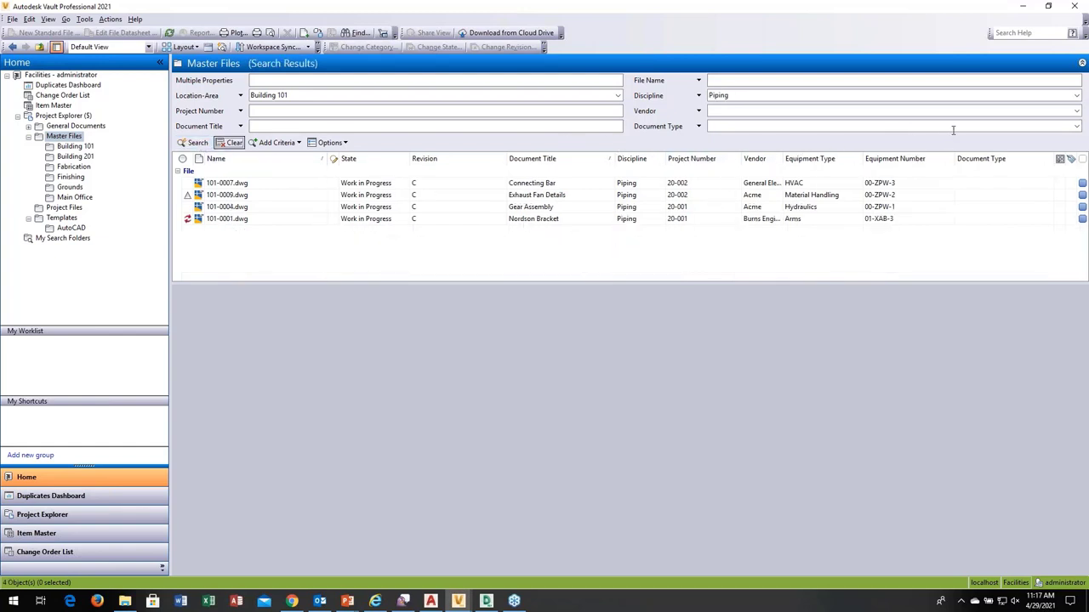
click(1076, 111)
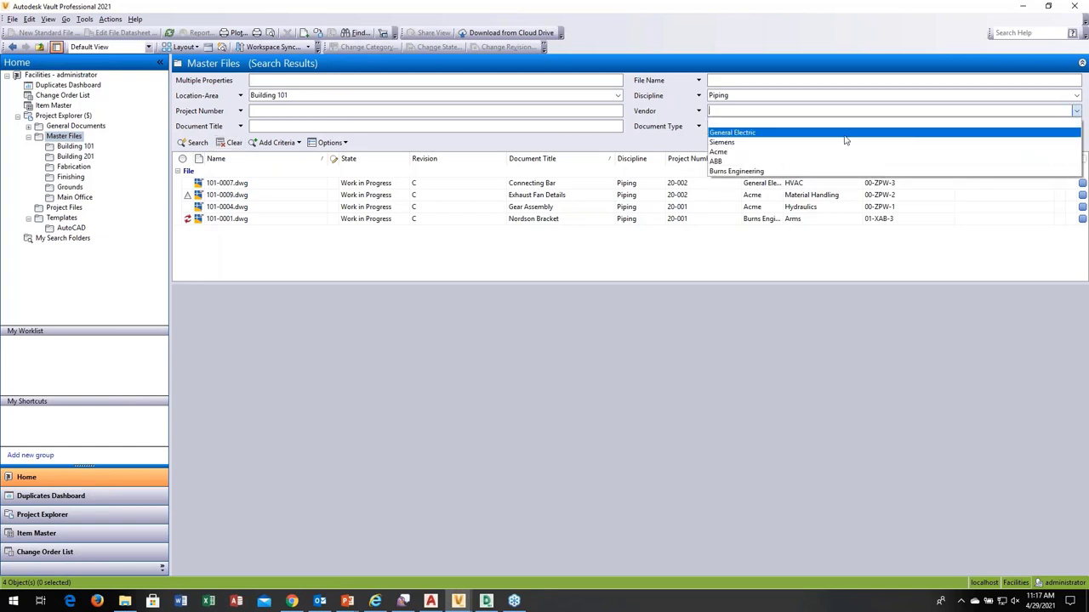
click(842, 152)
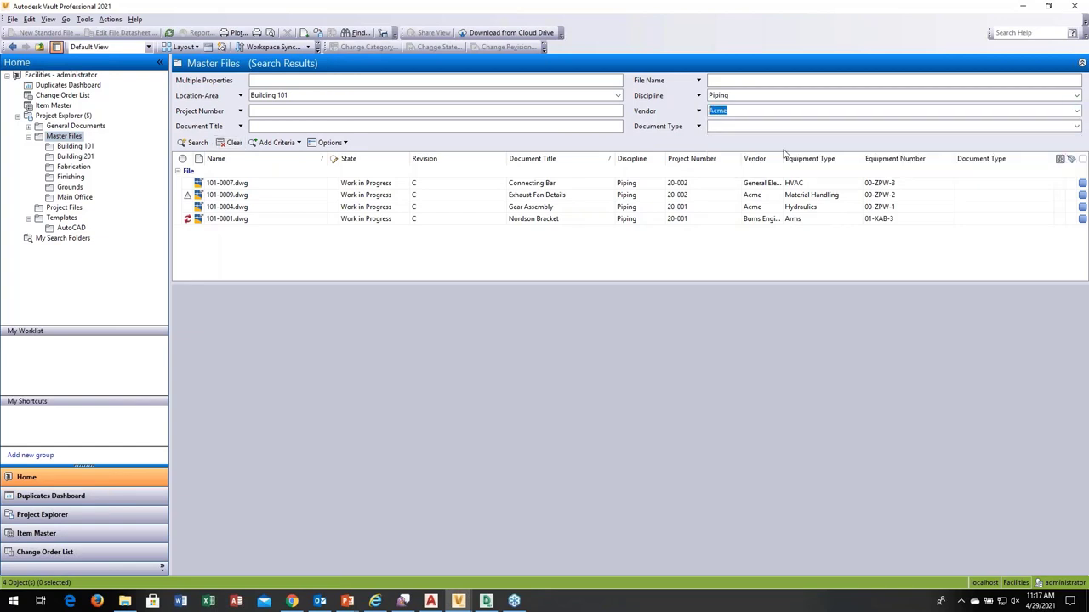
click(197, 143)
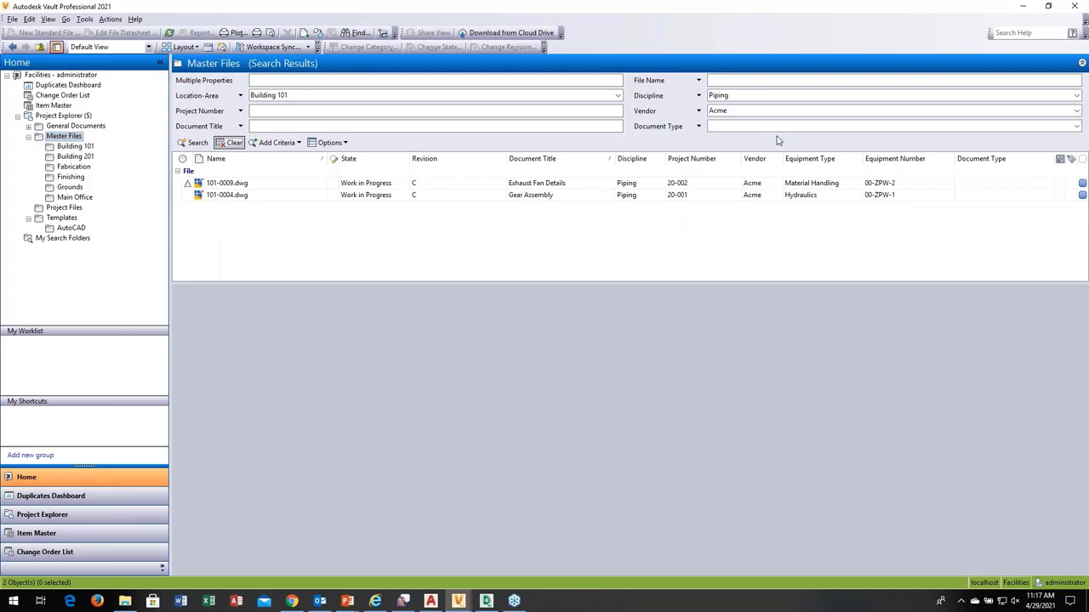
Step: Collapse the query builder and leave the search results for the Master Files folder contents
click(1082, 66)
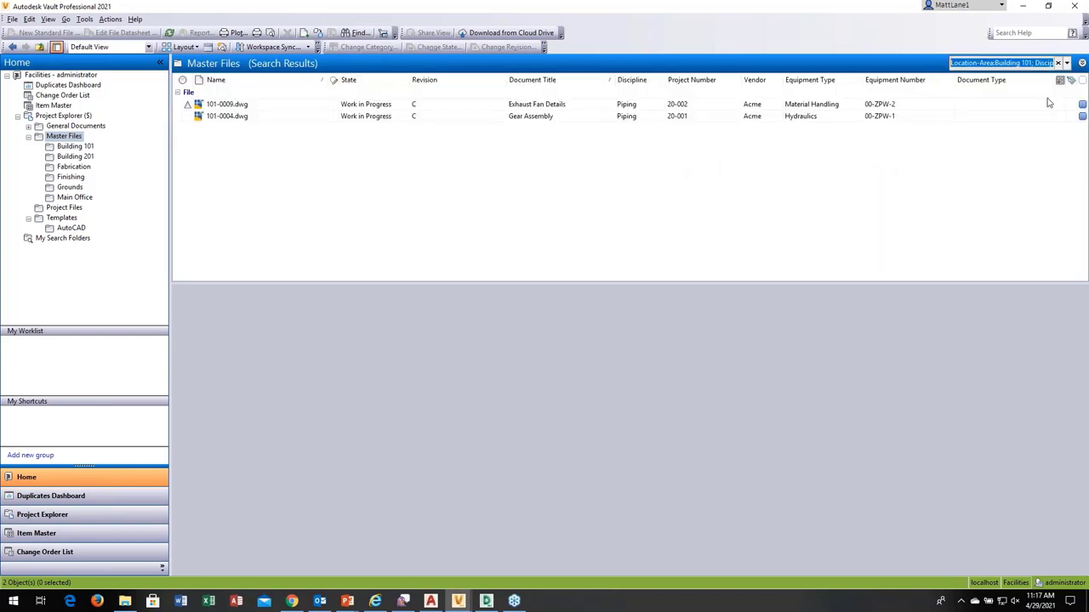
click(1082, 65)
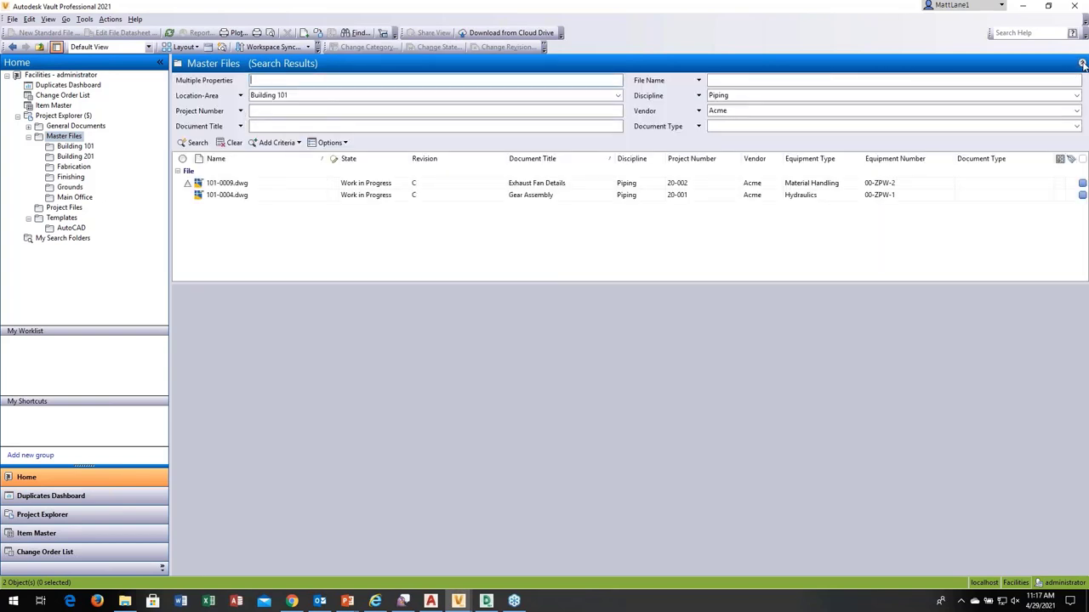
click(1082, 64)
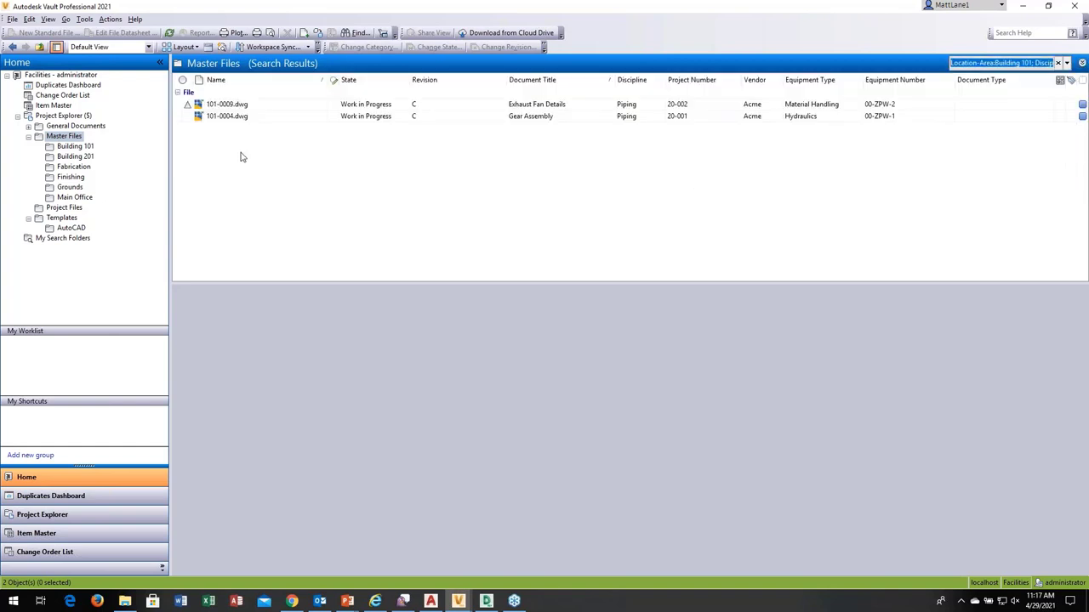
click(74, 147)
click(68, 137)
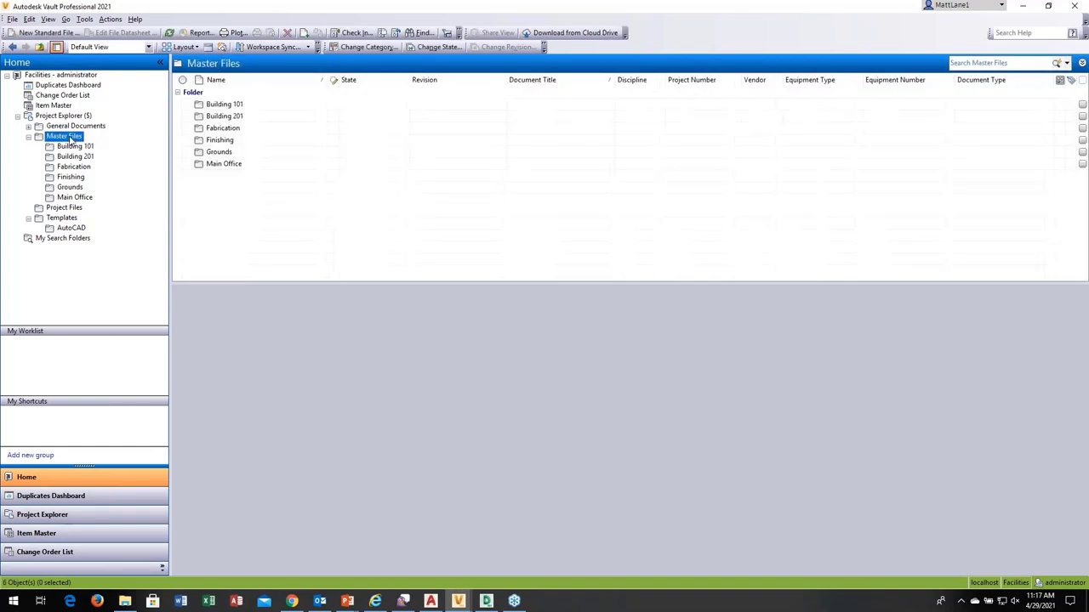
Step: Switch to the PowerPoint slide show and advance to the Hagerman QVP Connection Software slide
key(alt+Tab)
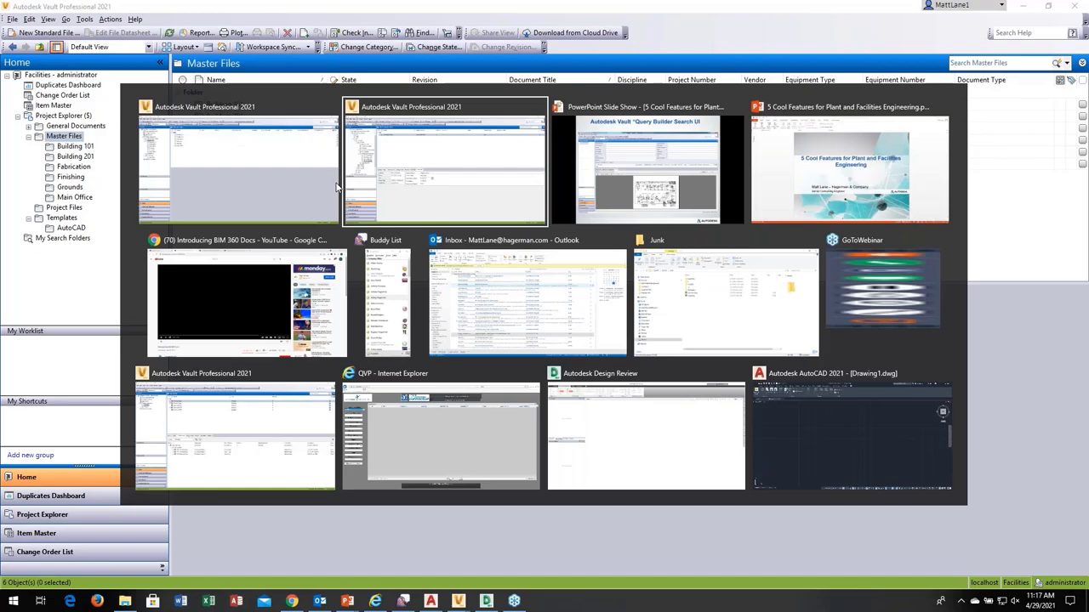
key(alt+Tab)
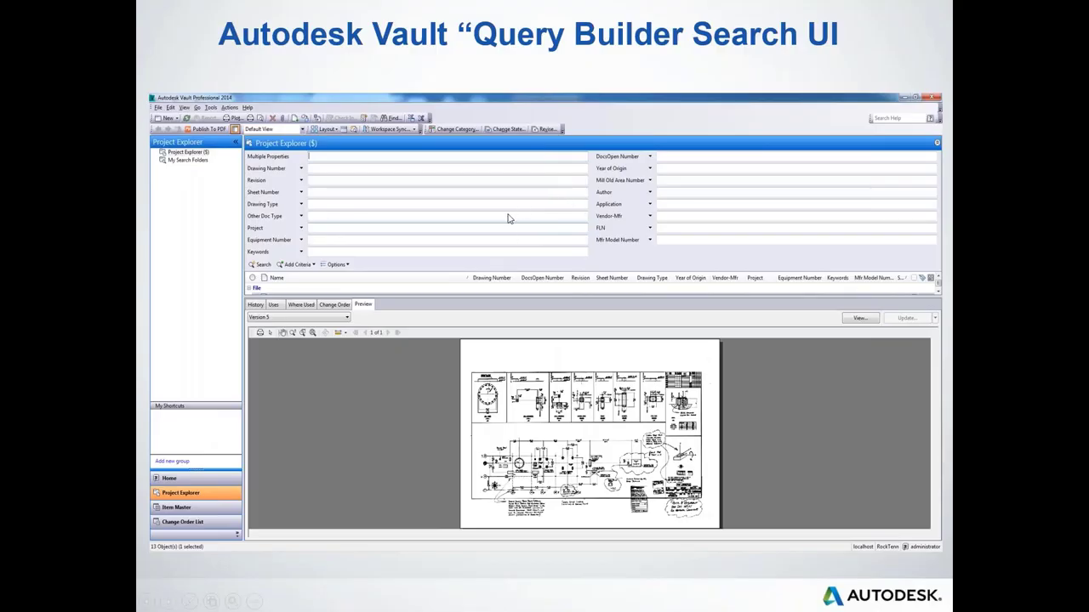
click(539, 76)
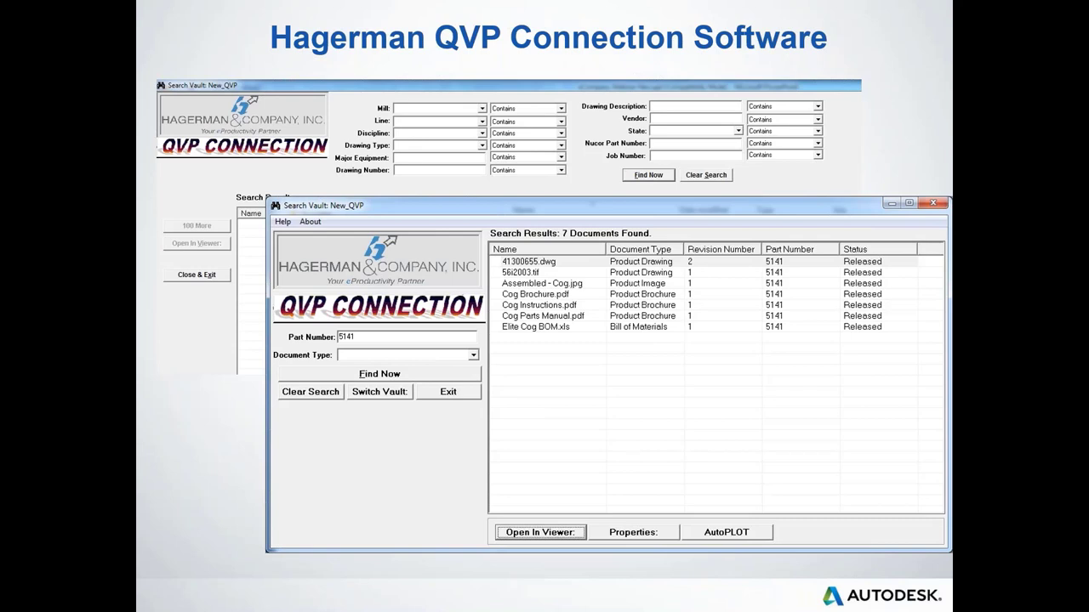
Step: Switch from the slide show to the QVP web client in Internet Explorer
key(alt+Tab)
key(alt+Tab)
key(alt+Tab)
key(alt+Tab)
key(alt+Tab)
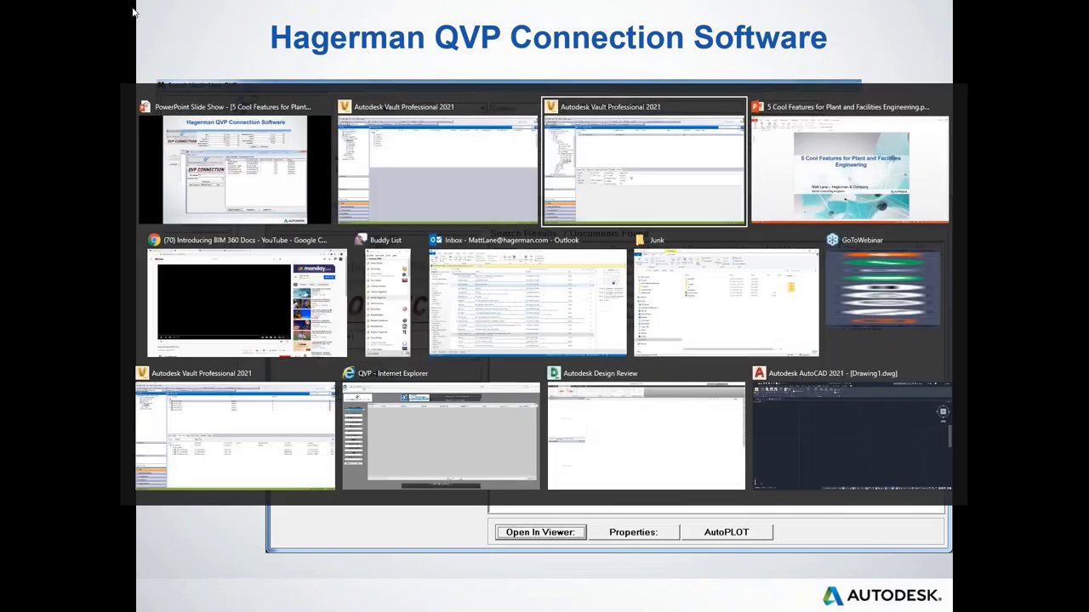
key(alt+Tab)
key(alt+Tab)
key(alt+Tab)
key(alt+Tab)
key(alt+Tab)
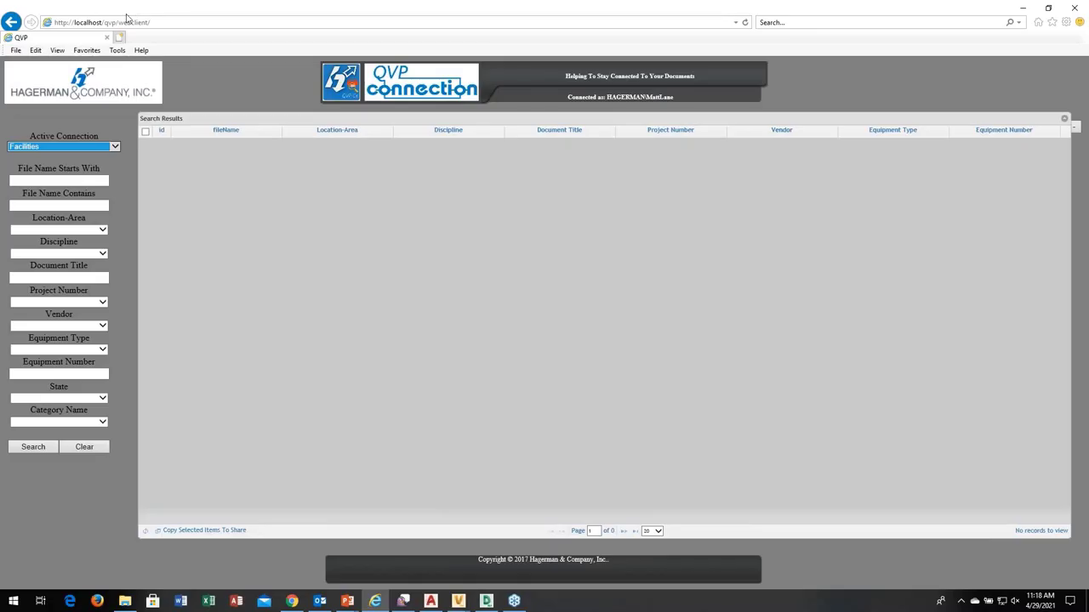
Step: Change the active connection to Steel Mill Demo to compare its search fields, and return to the Facilities connection
click(114, 147)
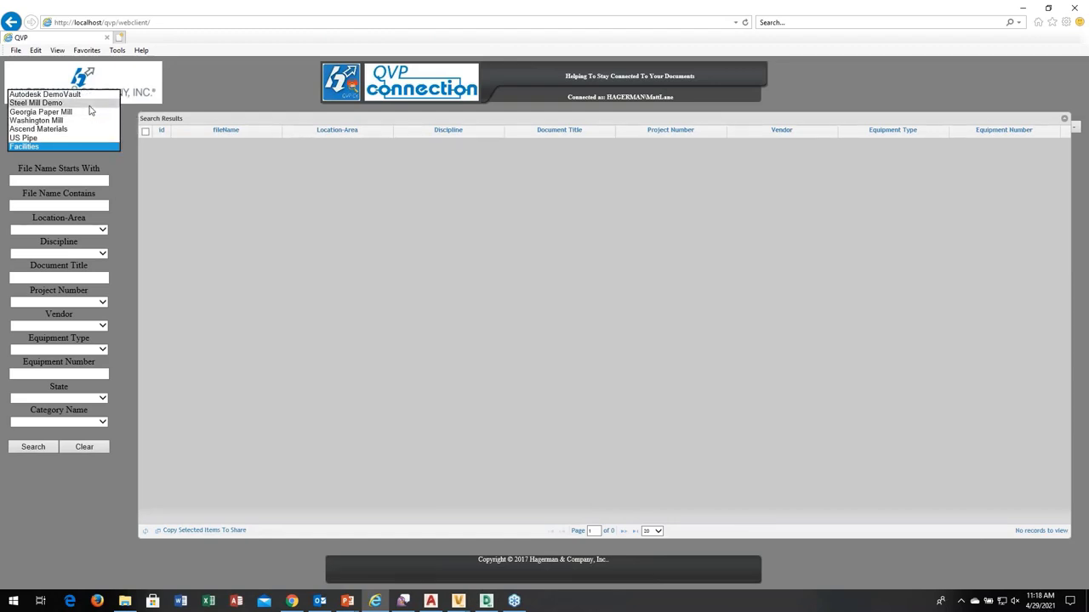
click(89, 104)
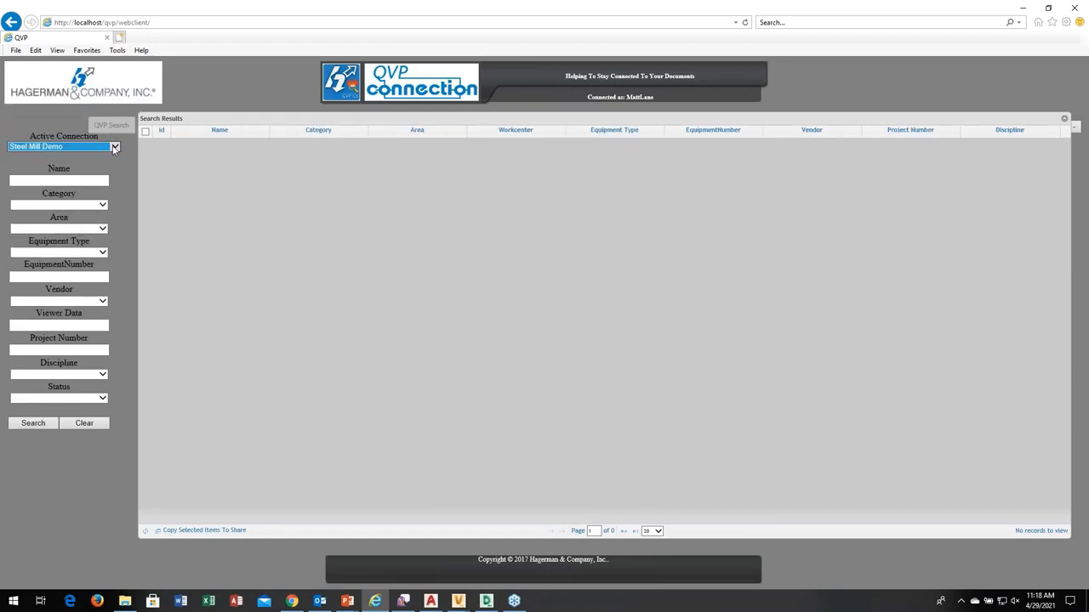
click(115, 147)
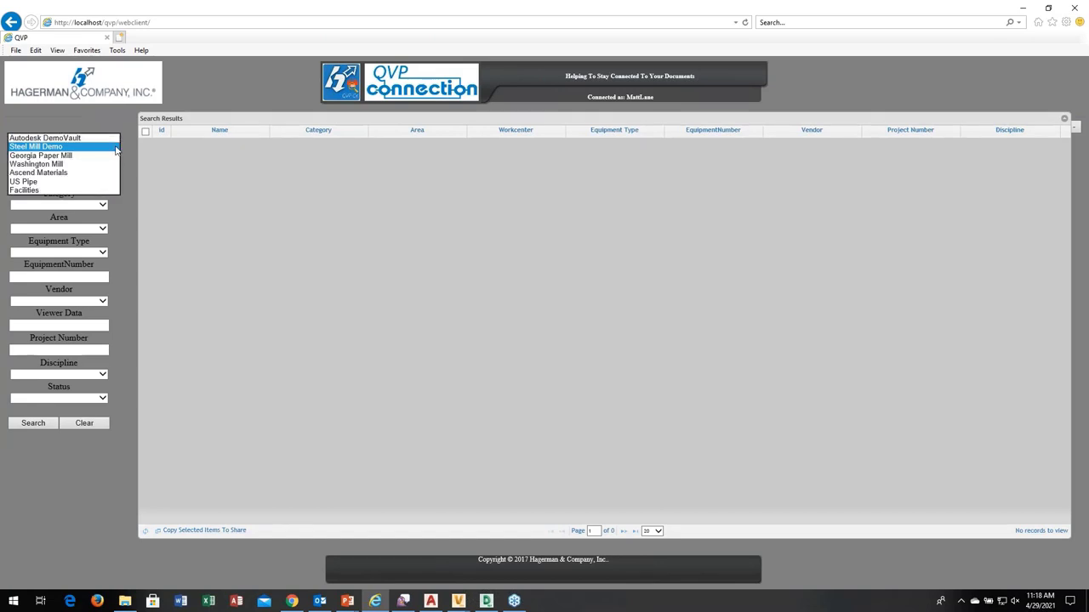
click(88, 190)
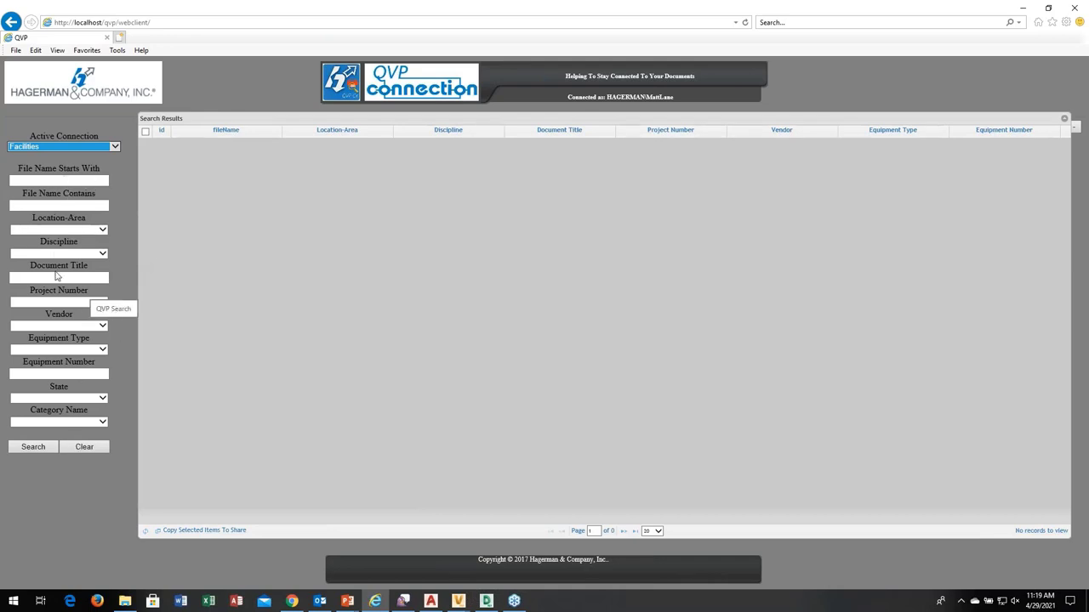
Step: Search the Facilities connection for documents whose Location-Area is Building 101
click(103, 230)
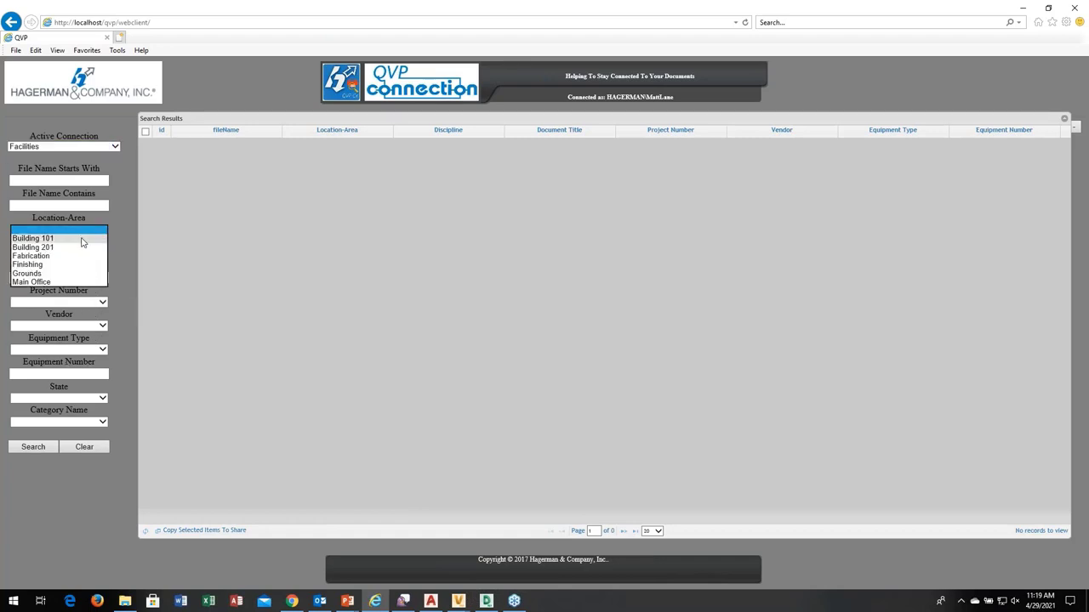
click(72, 240)
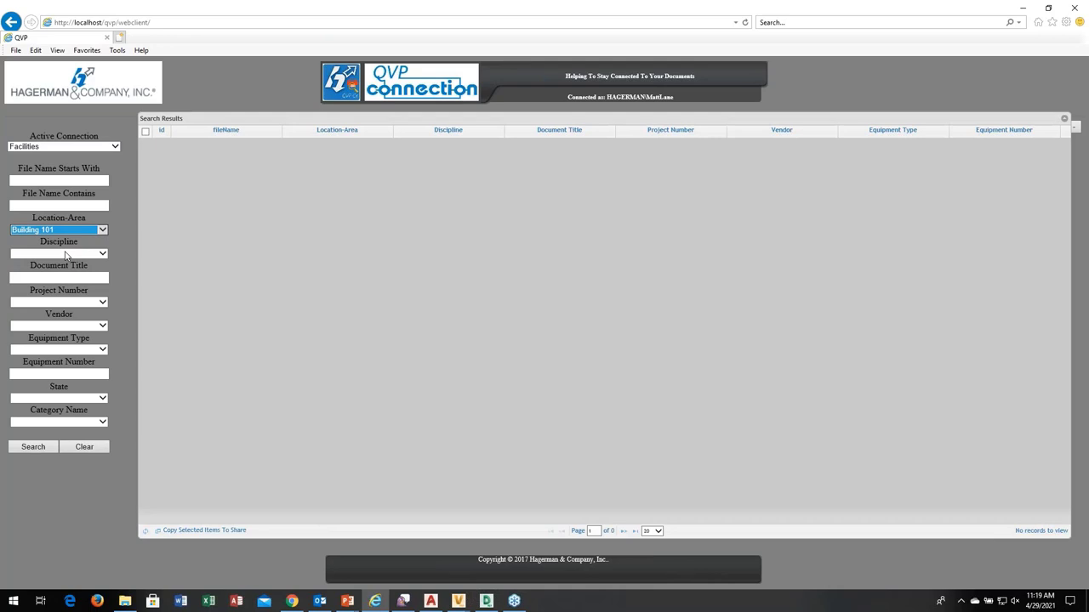
click(38, 448)
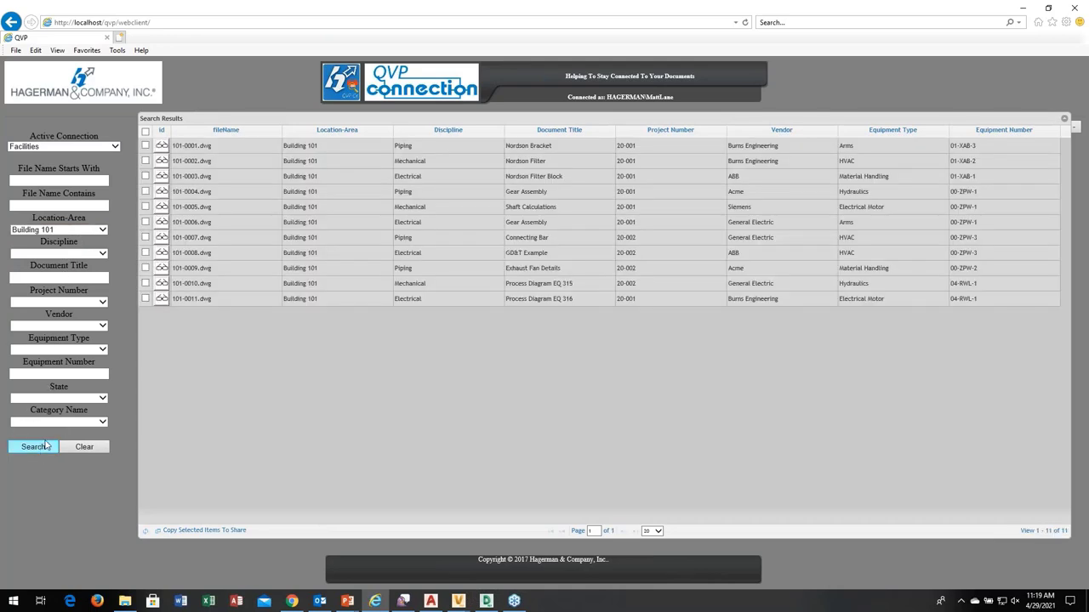
Step: Narrow the Building 101 search to the Electrical discipline, and further to vendor ABB
click(103, 255)
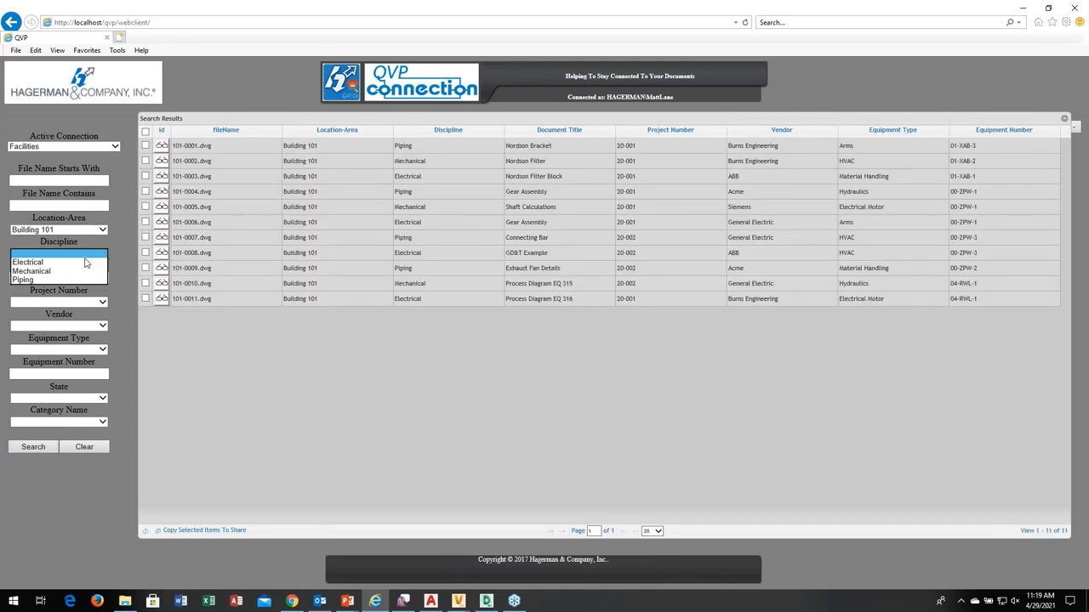
click(70, 265)
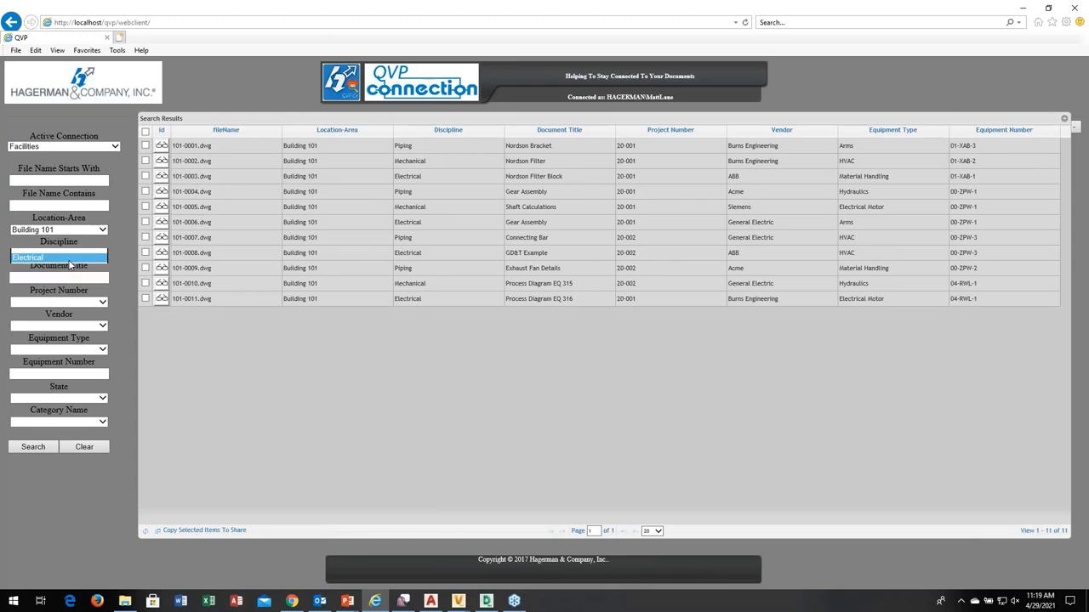
click(32, 448)
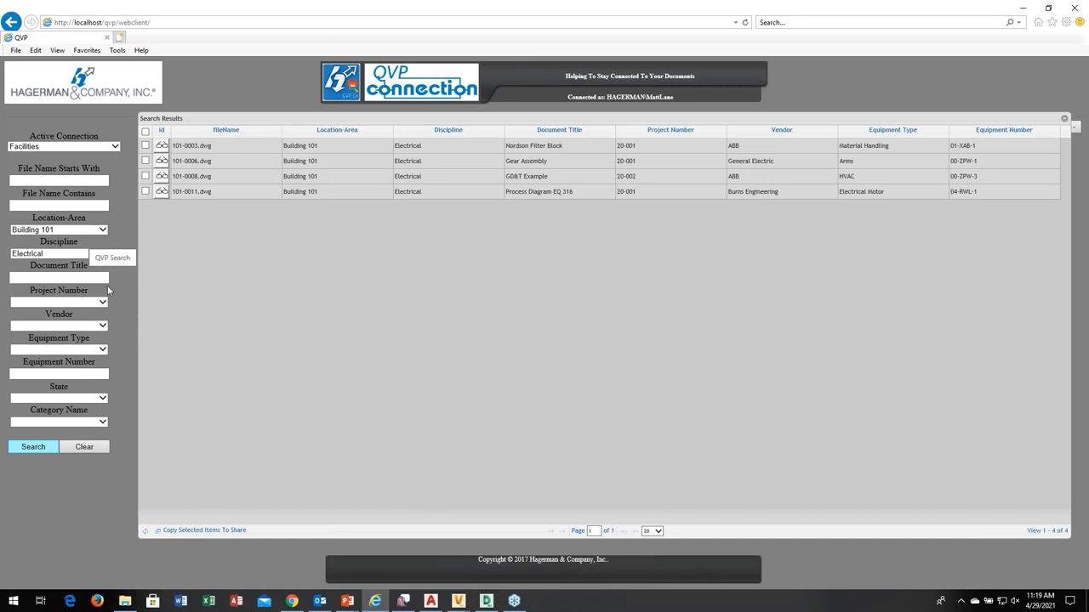
click(102, 326)
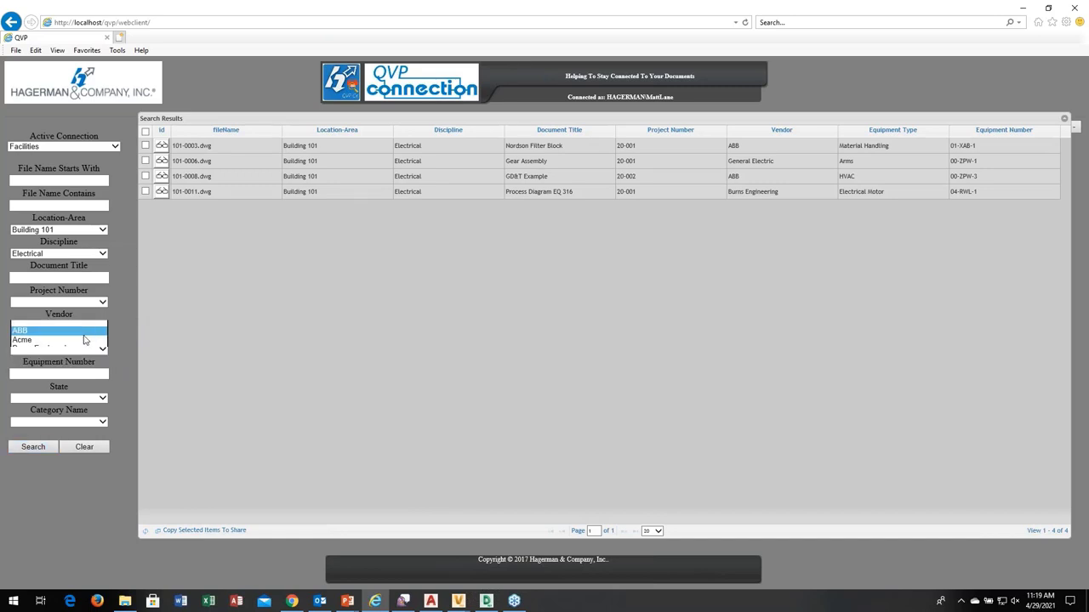
click(83, 330)
click(38, 447)
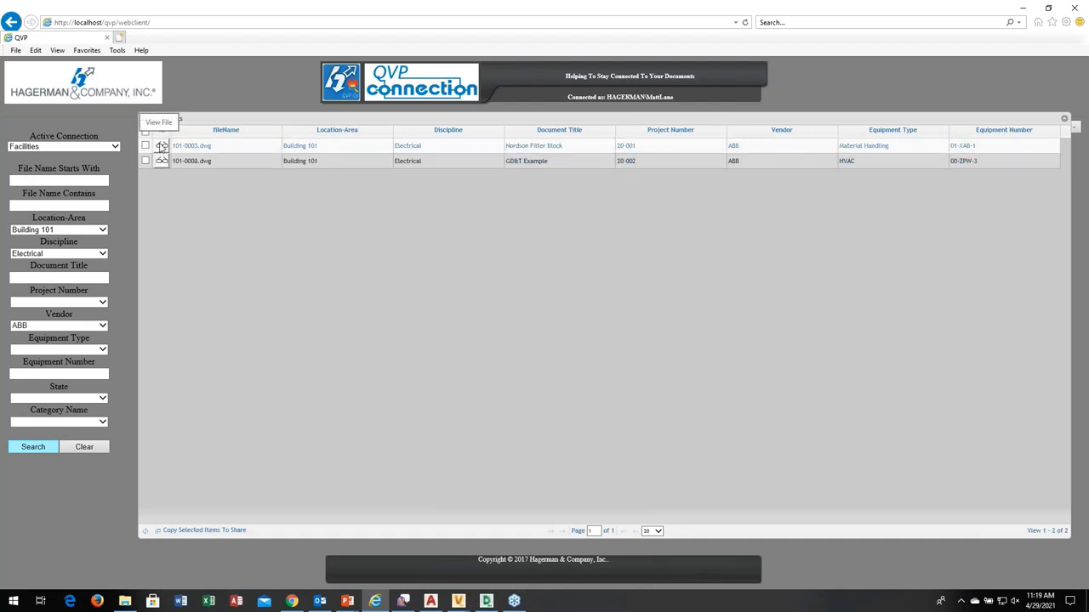
Step: Open the PDF of 101-0003.dwg from the search results, view its comments, and close the PDF viewer
click(161, 146)
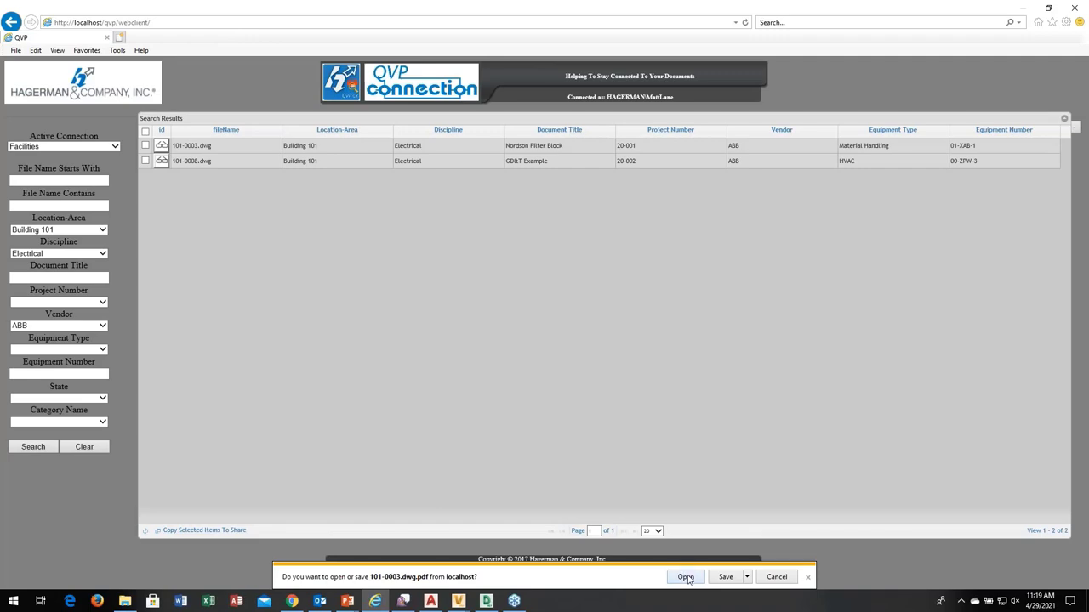
click(685, 578)
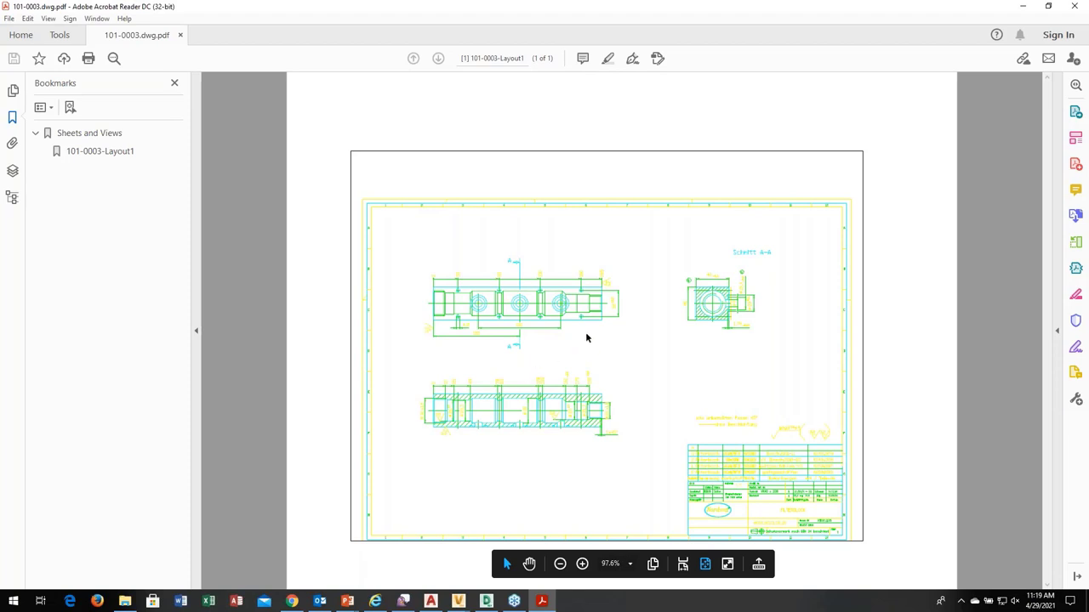
click(1076, 189)
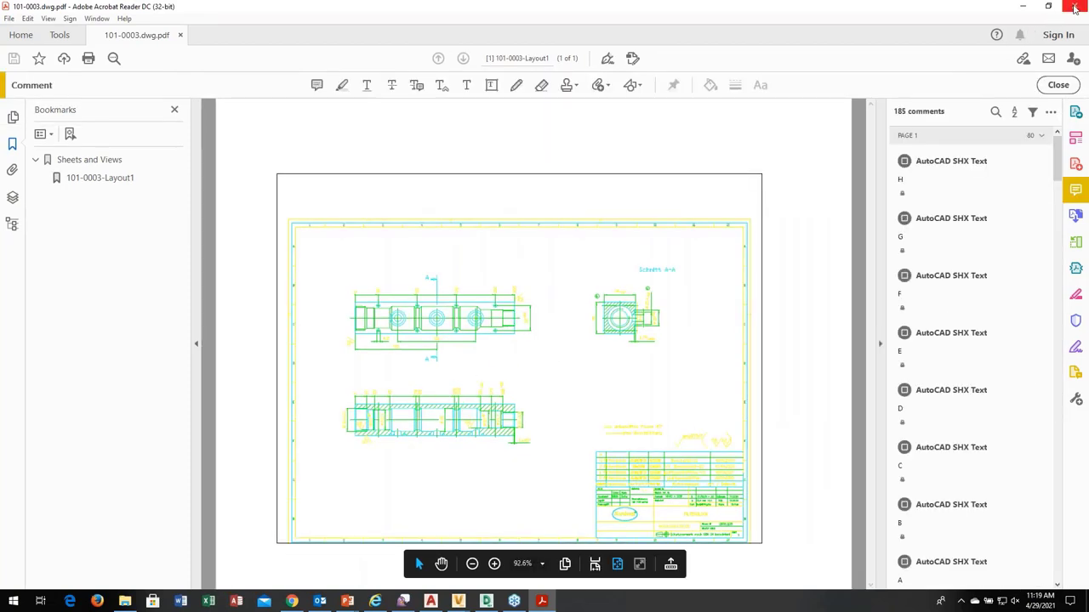
click(1075, 7)
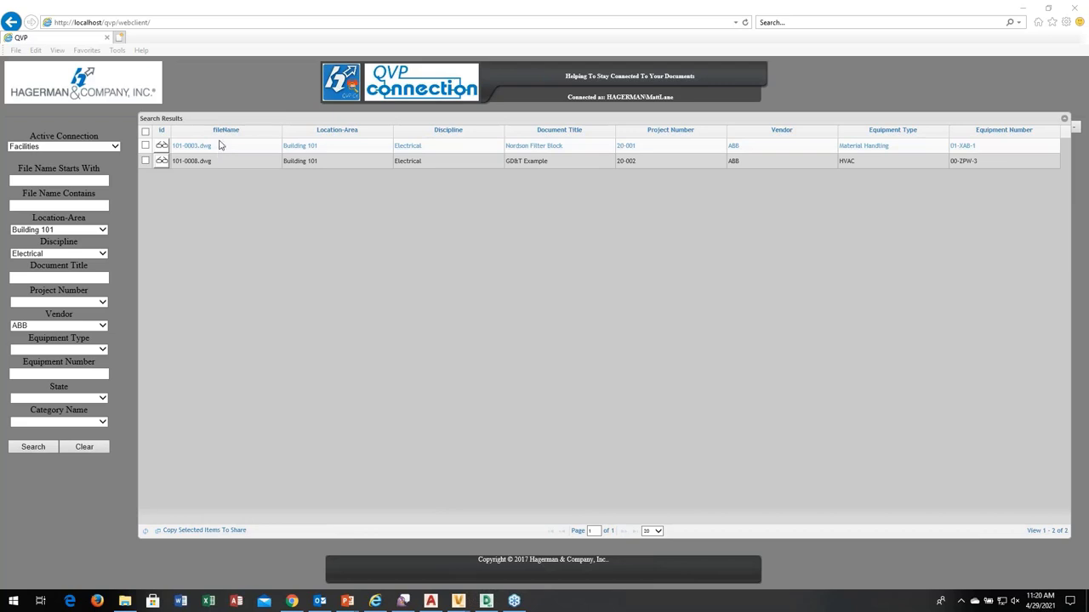
Step: Return to the PowerPoint slide show and advance to the Automatic PDF Publishing slide
key(alt+Tab)
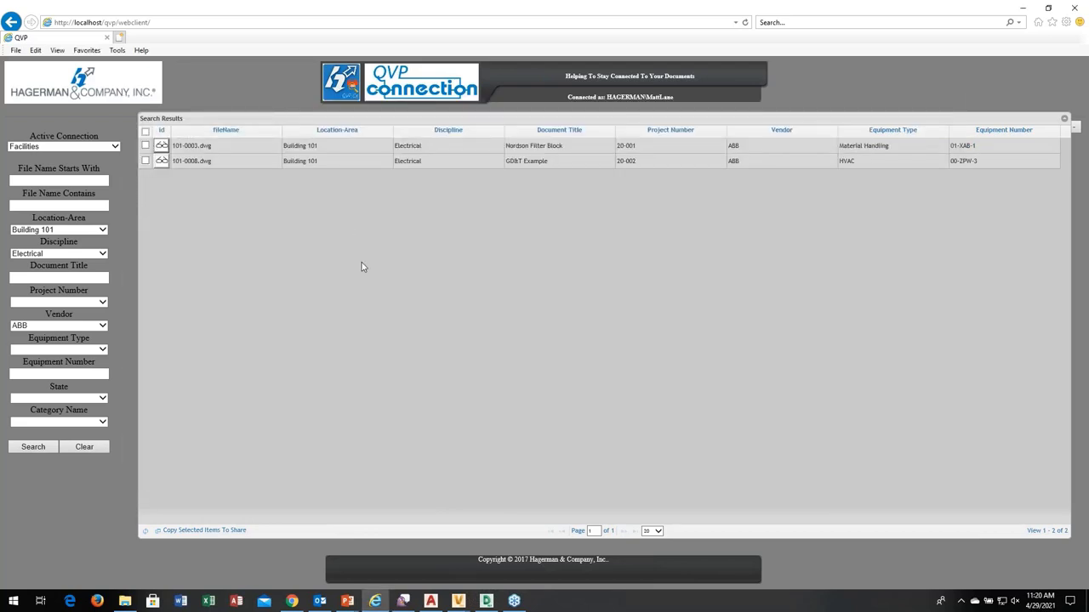
key(alt+Tab)
key(Right)
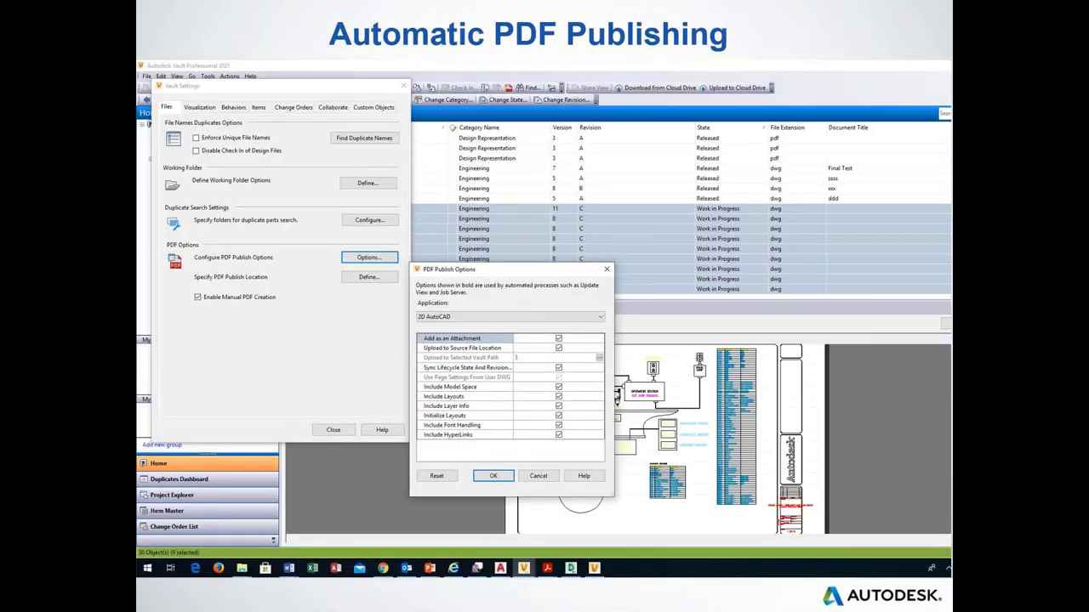
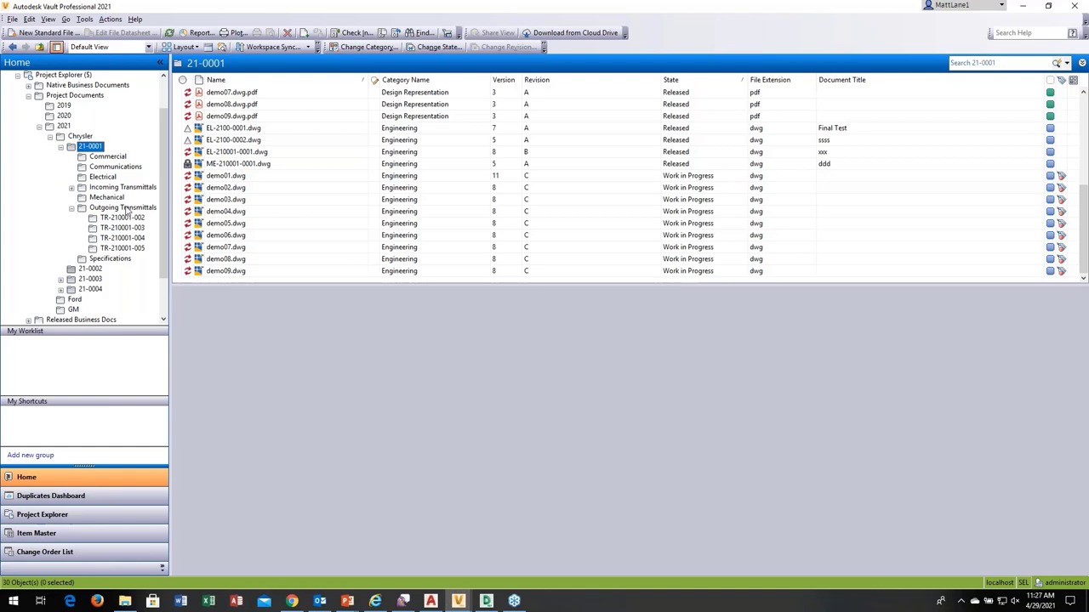
Step: Try to create a standard folder under Outgoing Transmittals of project 21-0001, with category Folder and number scheme Transmittal Folder
click(123, 208)
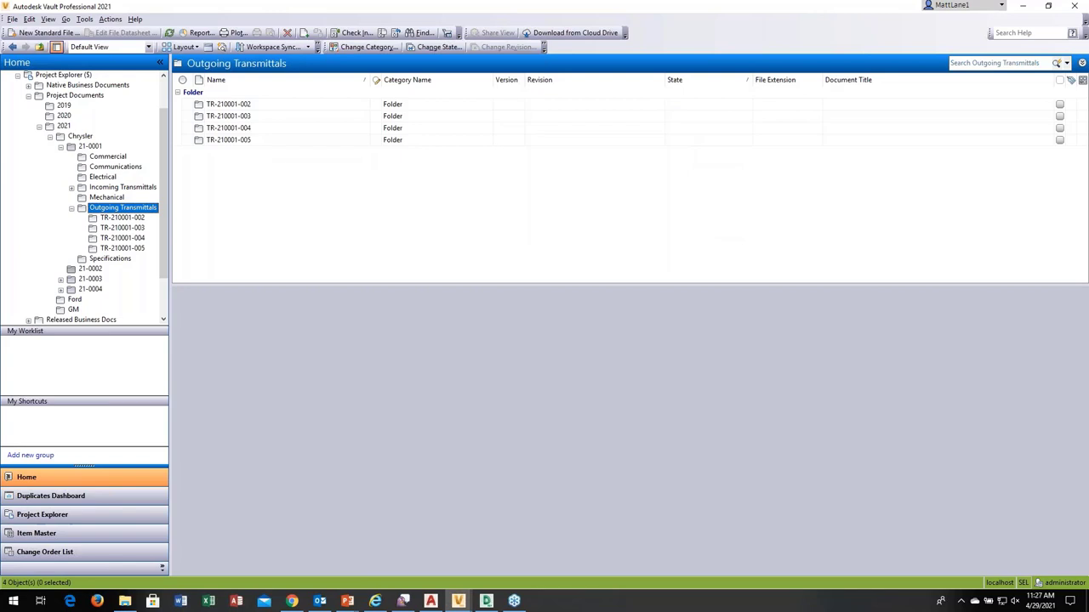
right_click(124, 208)
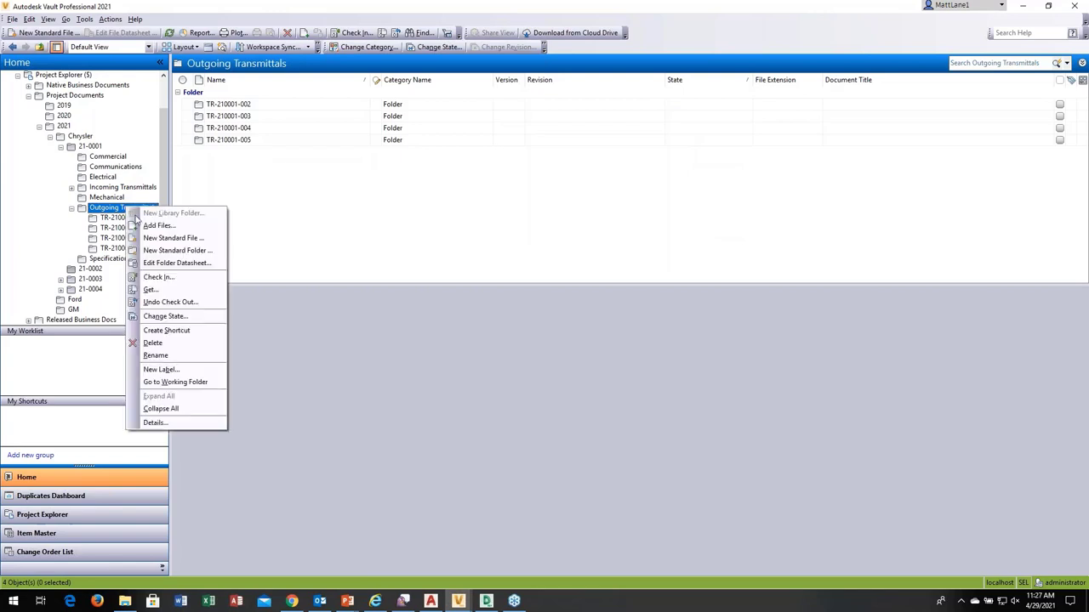
click(196, 250)
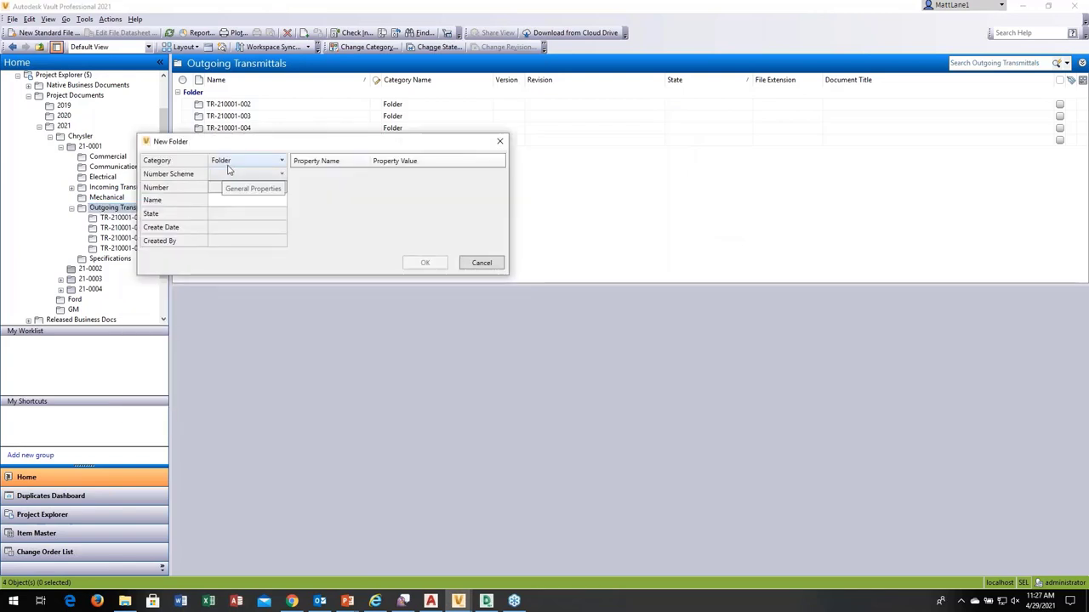
click(236, 163)
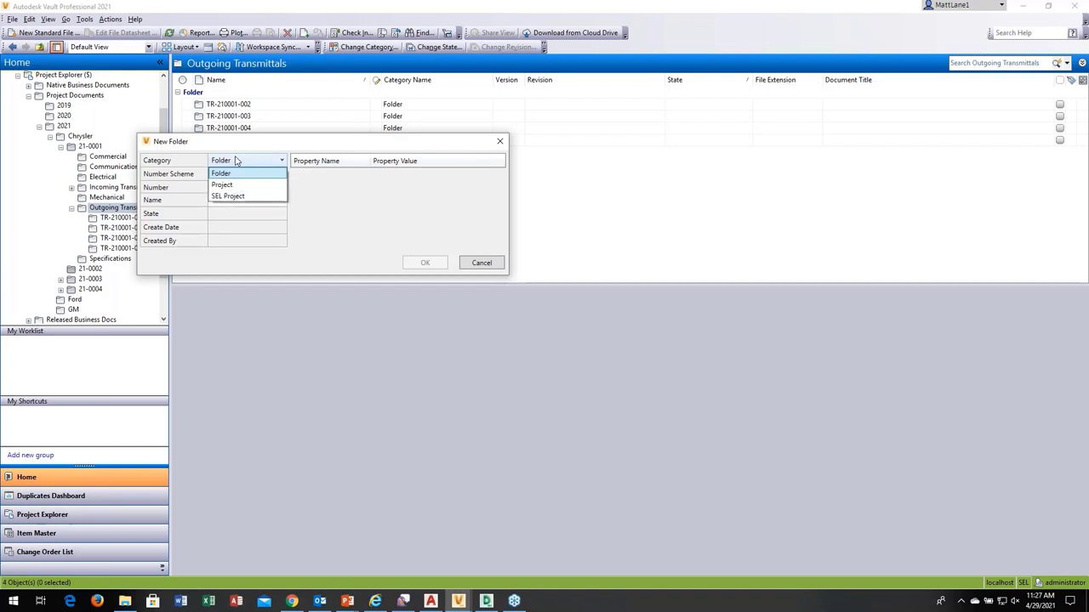
click(229, 174)
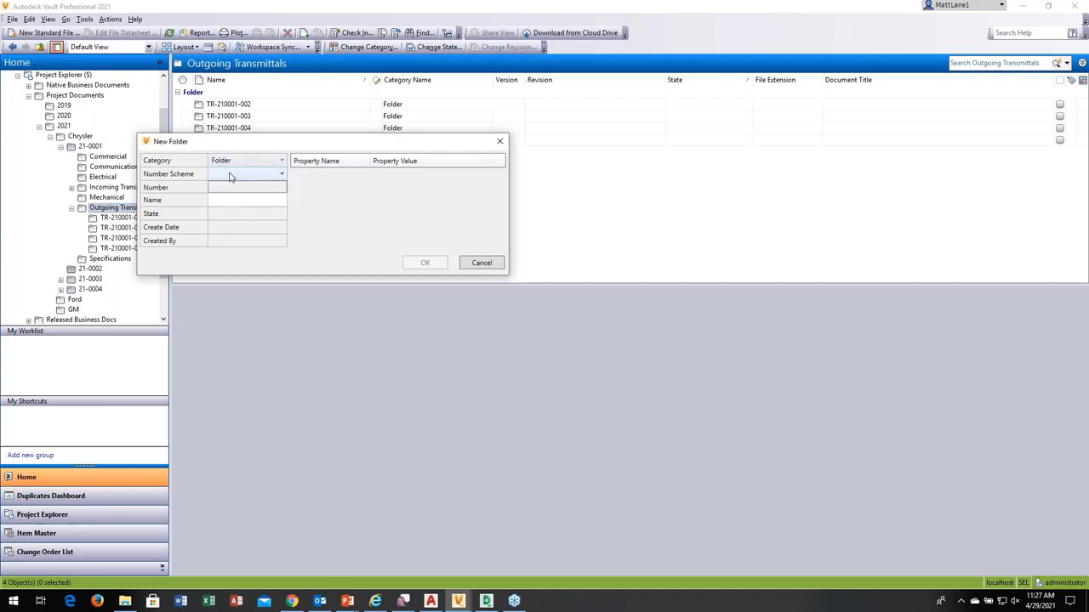
click(230, 175)
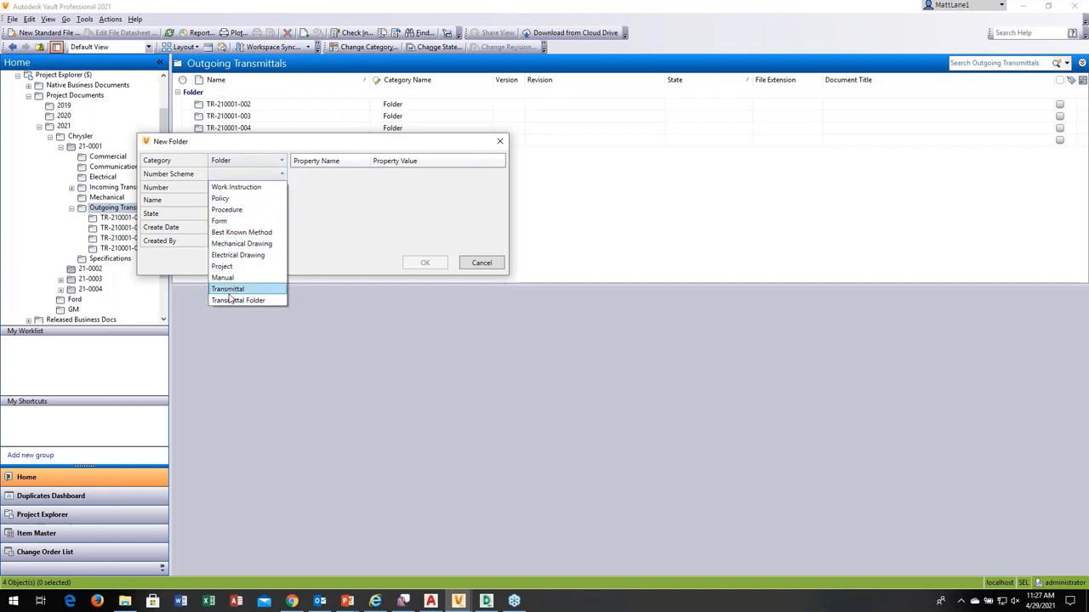
click(229, 301)
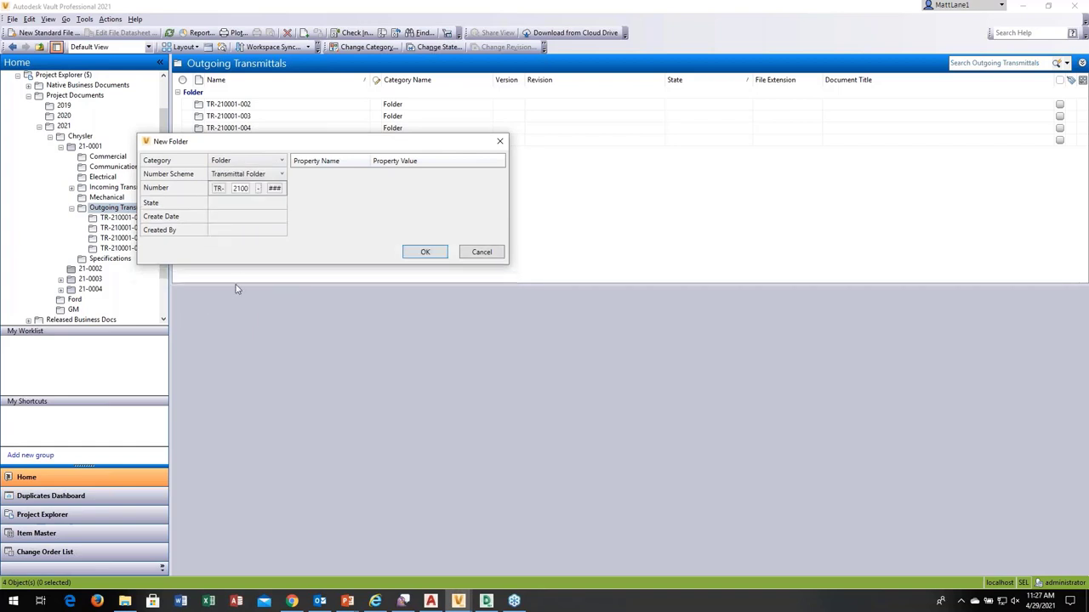
click(247, 189)
click(434, 249)
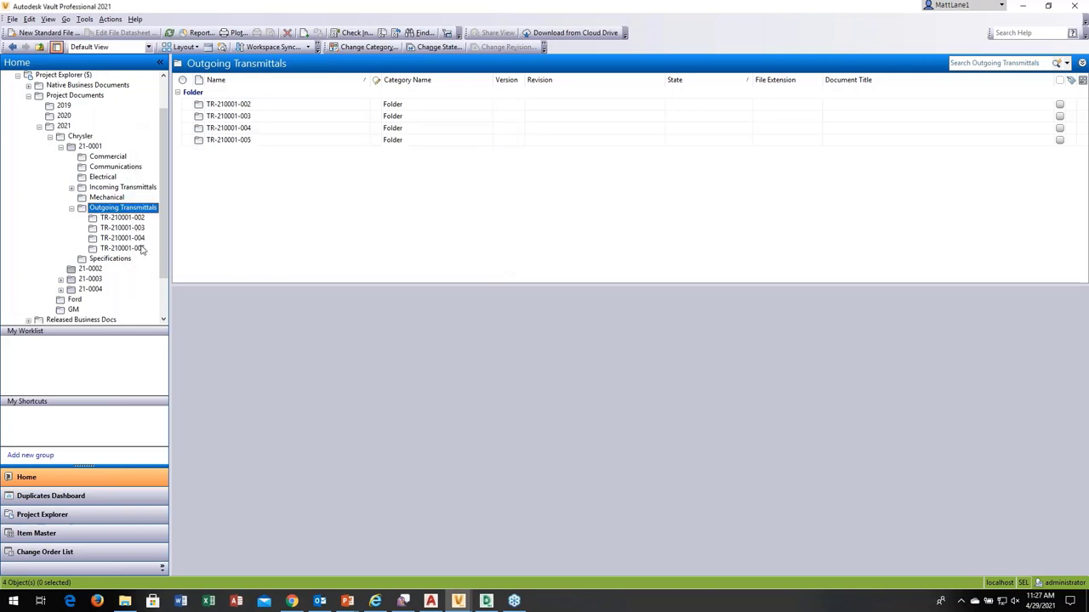
Step: Examine the datasheet properties of the transmittal form TR-210001-5.docx in folder TR-210001-005
click(141, 249)
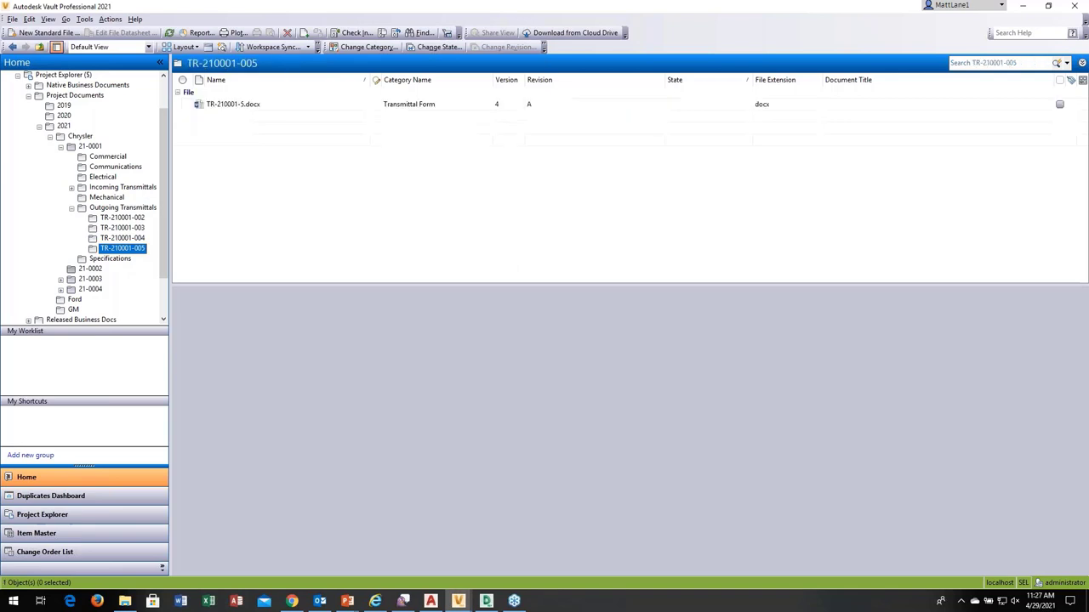
click(244, 105)
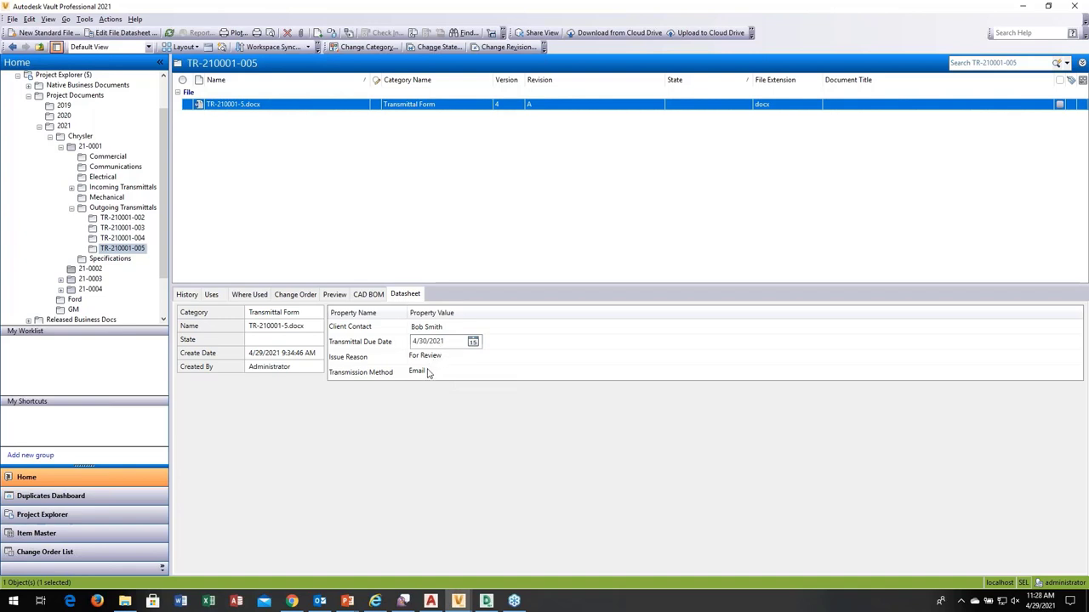
Step: Start a new standard file in transmittal folder TR-210001-005 with the category Transmittal Form
right_click(122, 249)
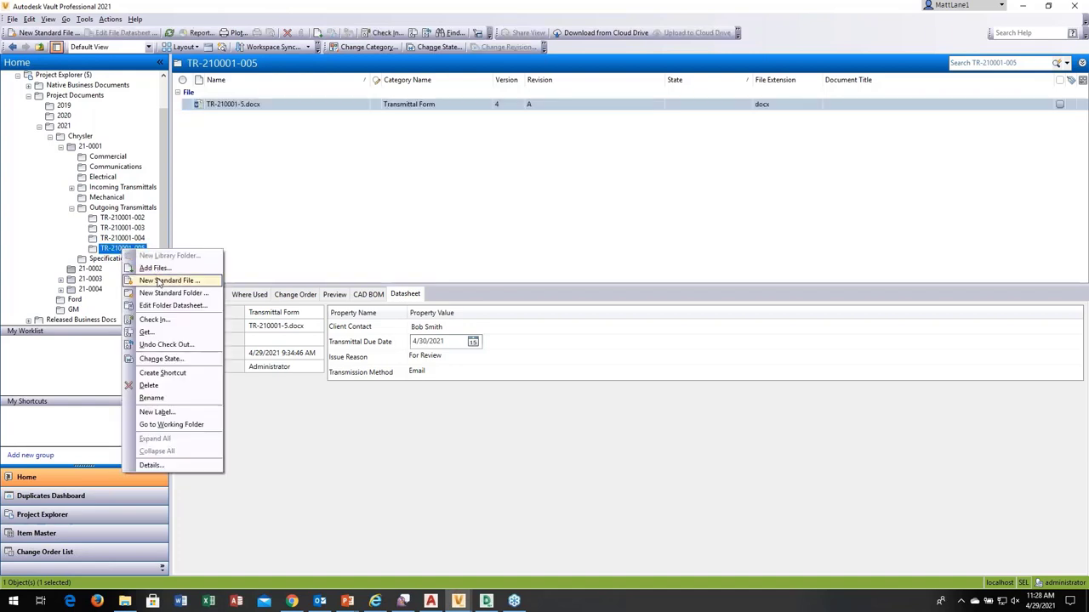
click(157, 281)
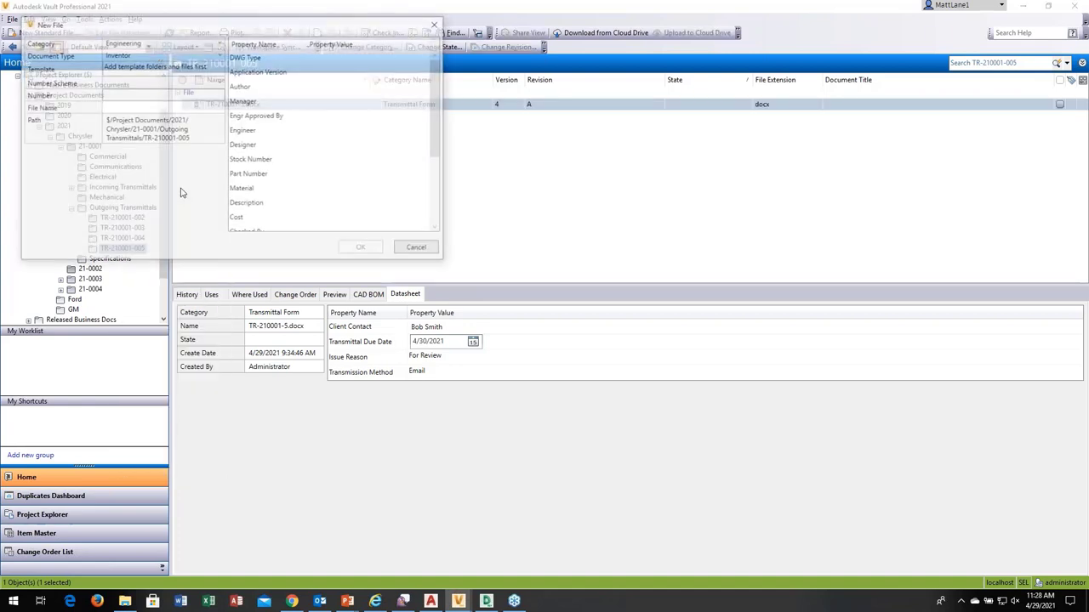
click(160, 42)
key(Down)
key(Down)
key(Down)
key(Down)
key(Down)
key(Down)
key(Down)
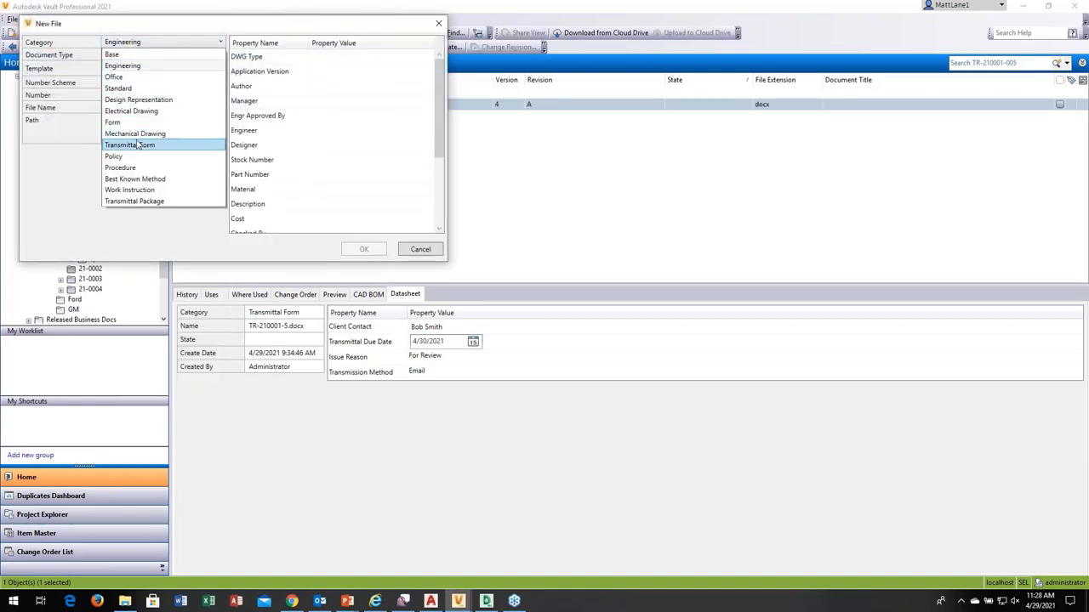
key(Return)
Step: Set the new file's document type to Office Document, template to TR-Template.docx and number scheme to Transmittal
click(149, 54)
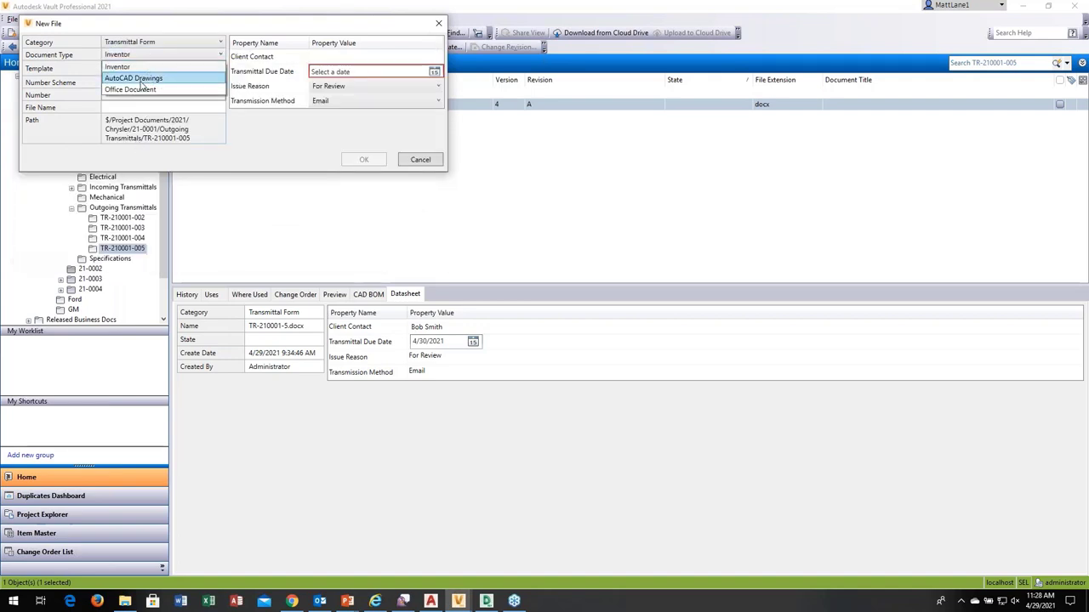
click(146, 81)
click(146, 68)
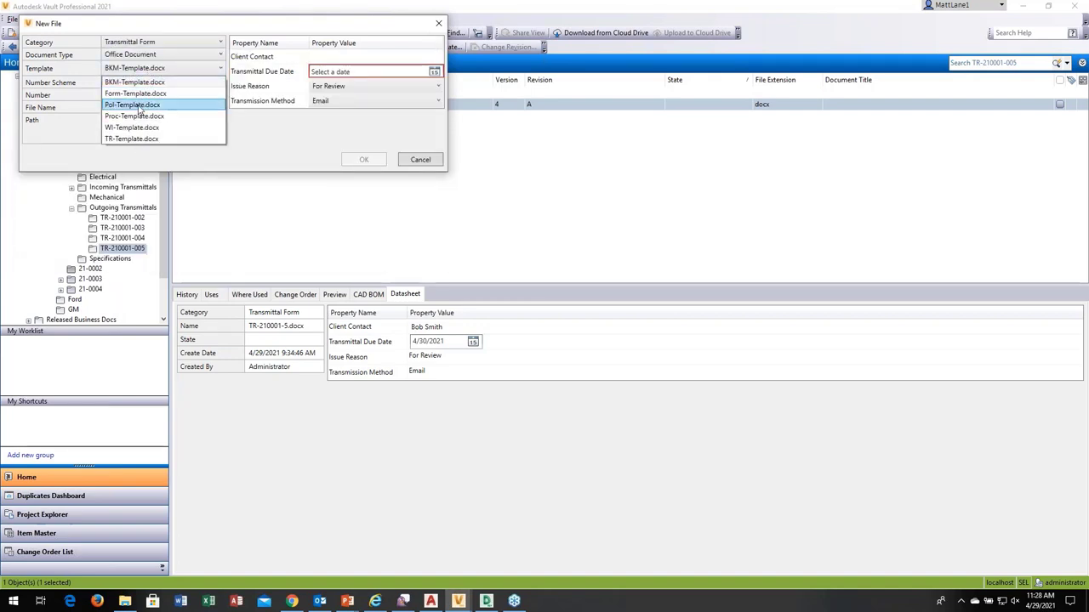
click(142, 138)
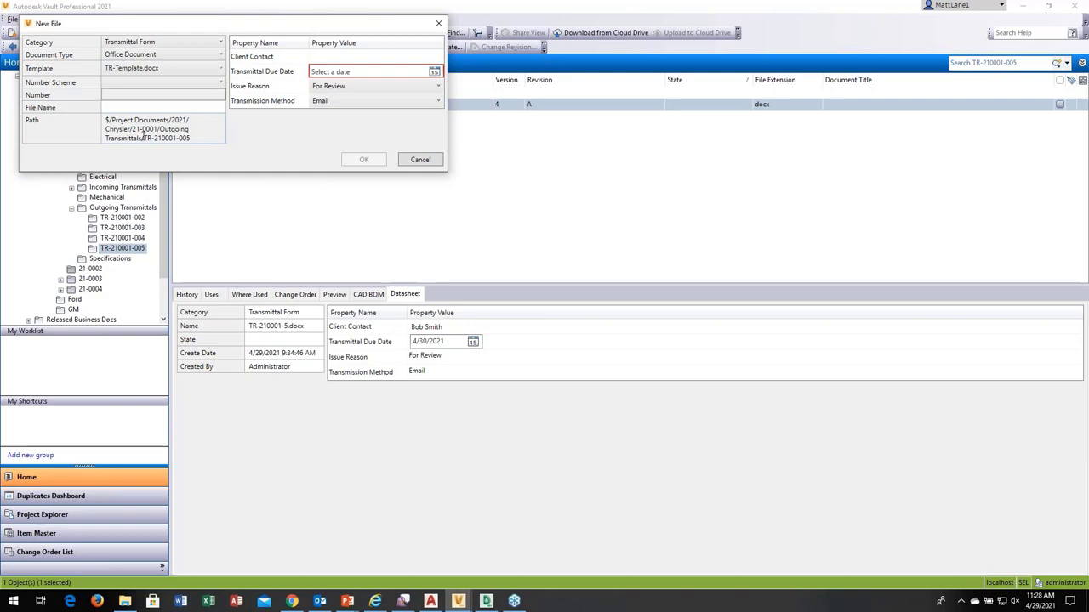
click(207, 82)
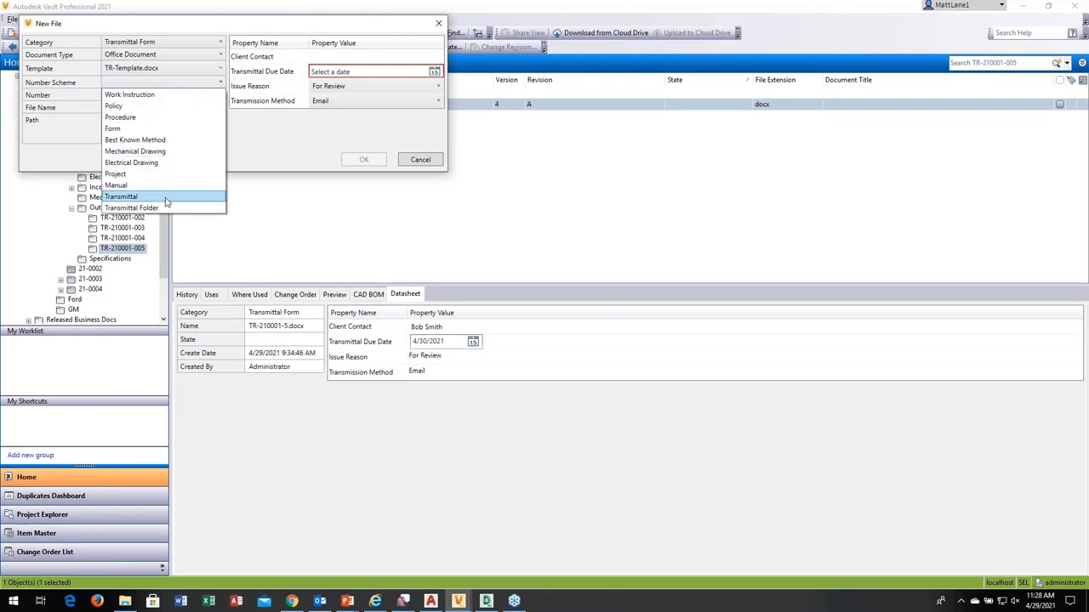
click(123, 197)
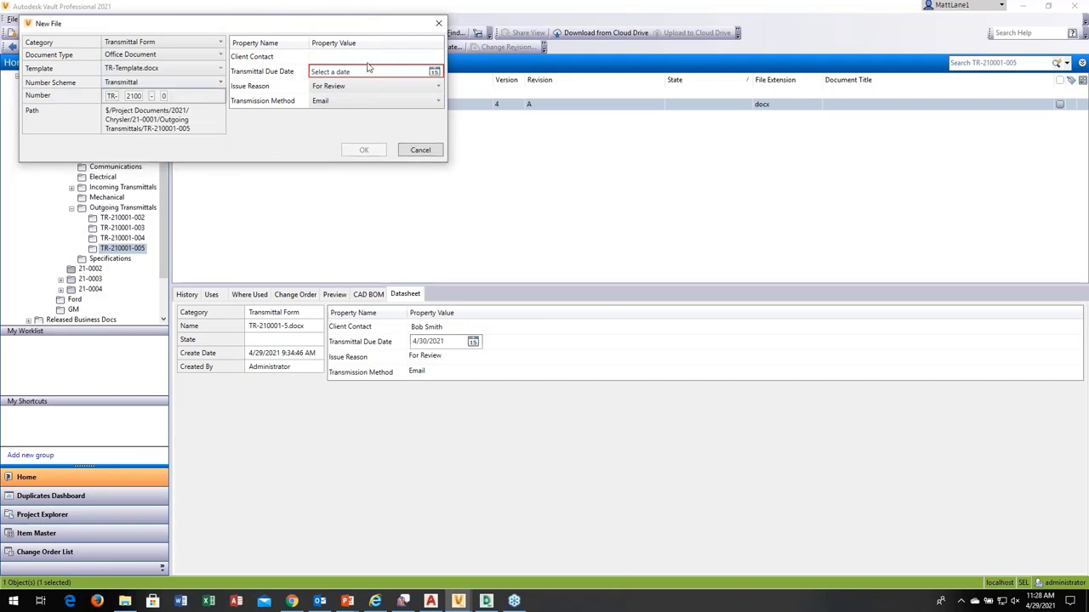
Step: Set the transmittal due date to 4/30/2021 and issue reason to For Approval, view the transmission methods, and cancel the new file
click(435, 72)
click(384, 147)
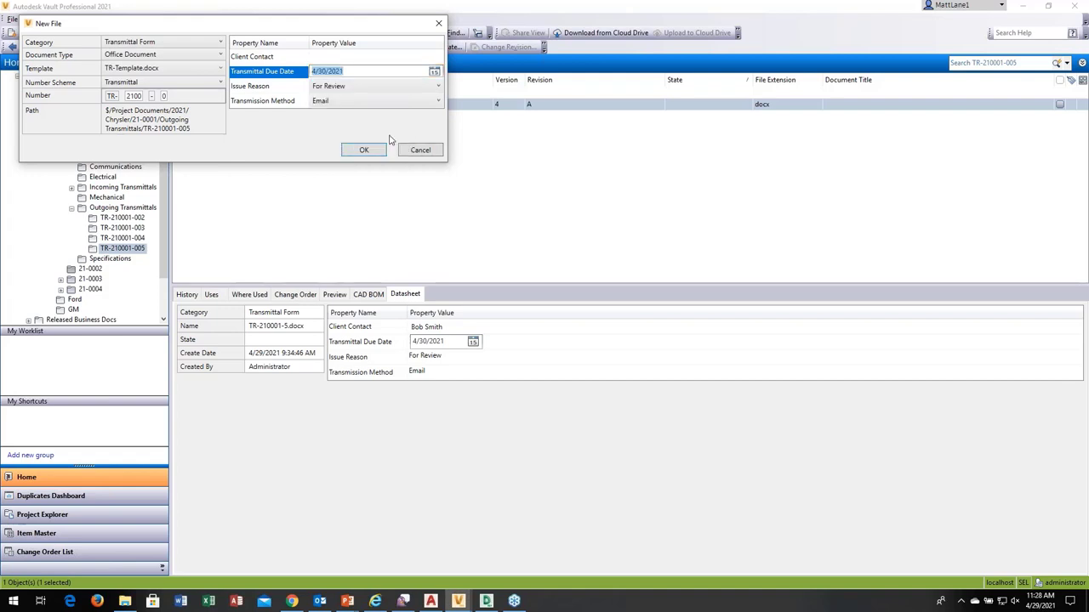
click(387, 89)
click(362, 111)
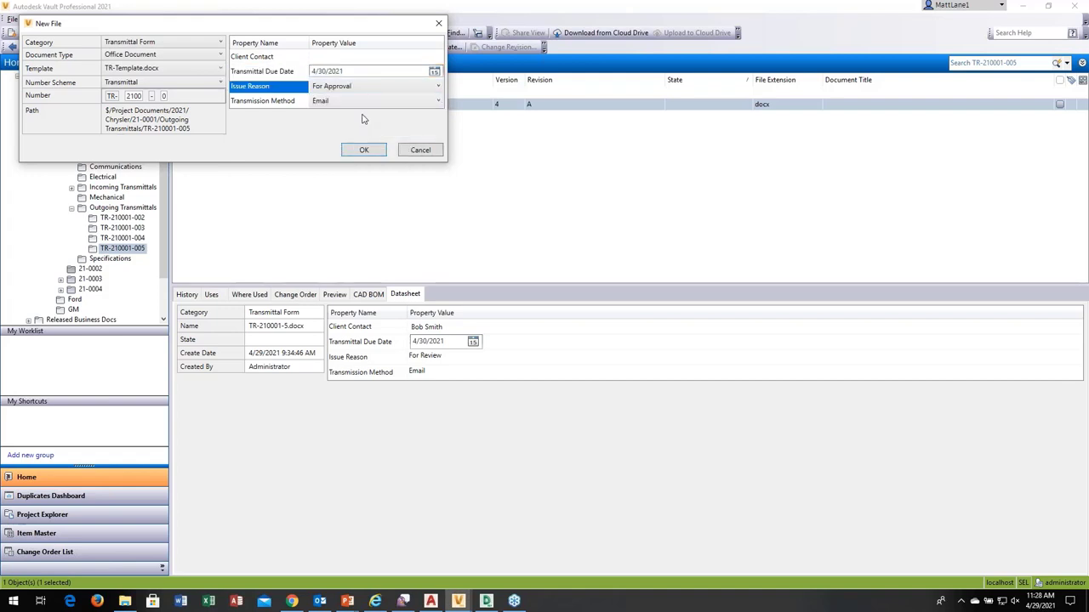
click(379, 102)
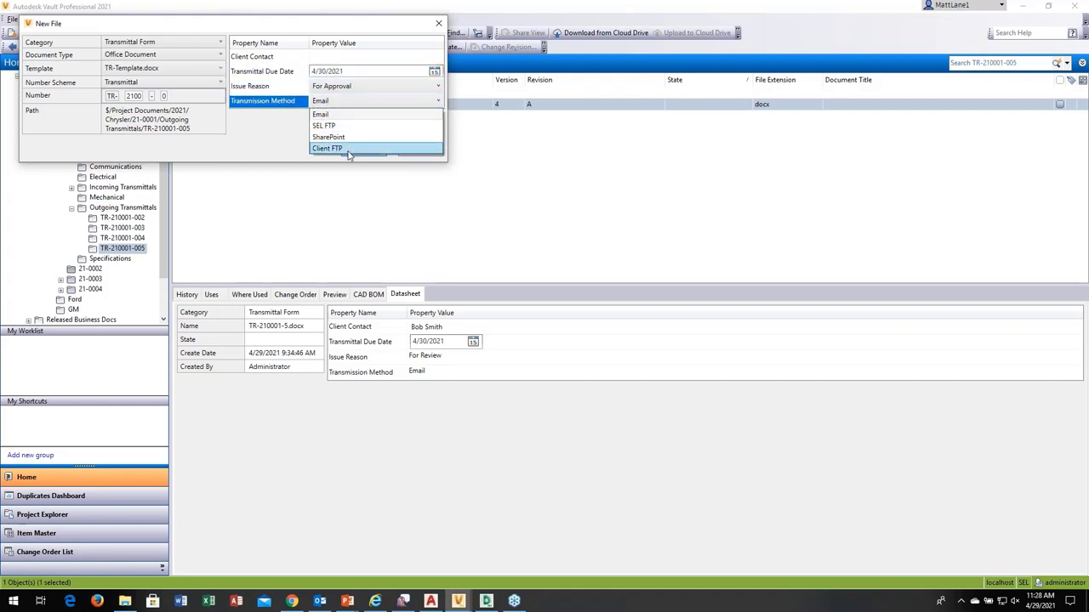
click(443, 27)
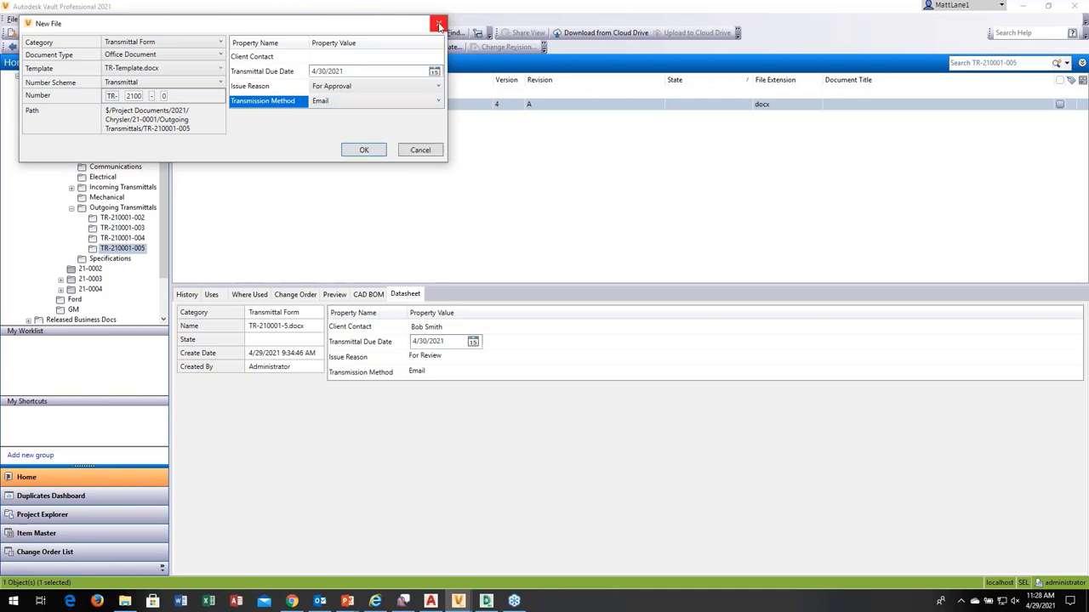
click(417, 151)
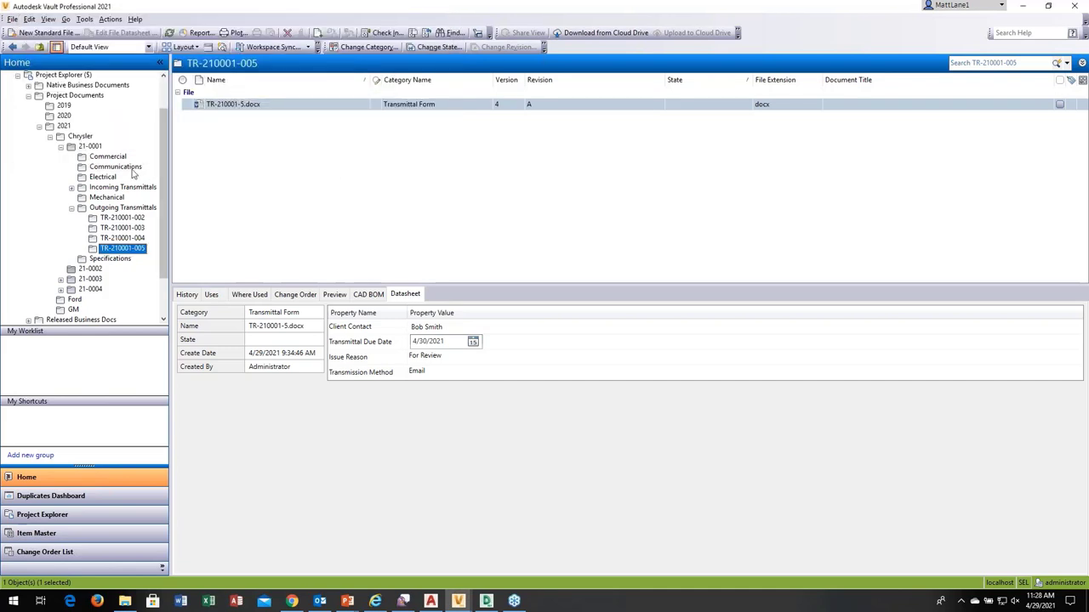
Step: Link drawings demo01.dwg through demo09.dwg from project folder 21-0001 into transmittal folder TR-210001-005
click(94, 147)
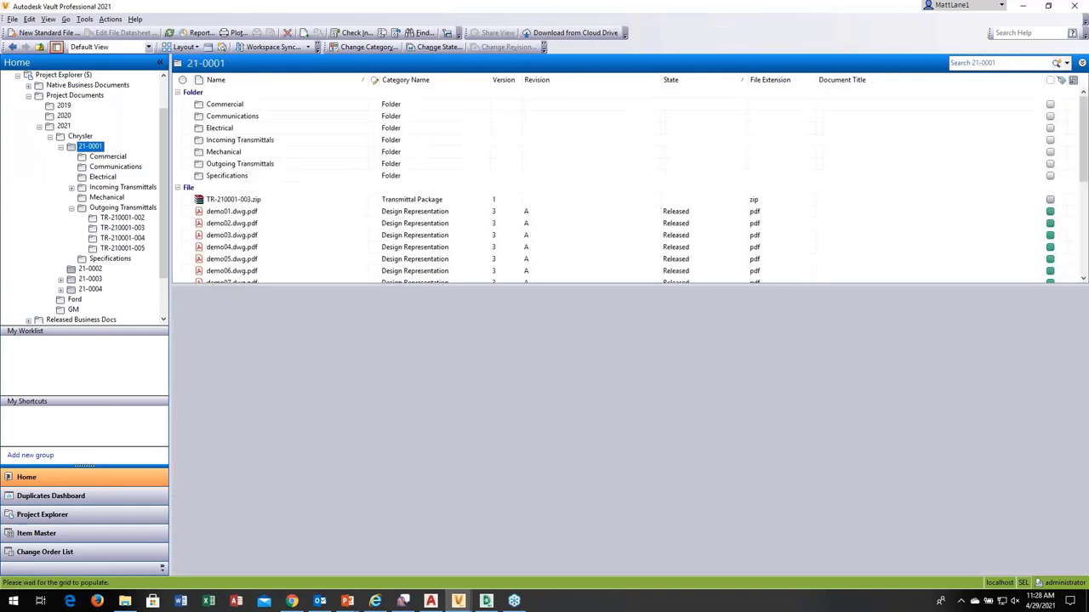
drag(1084, 132, 1085, 222)
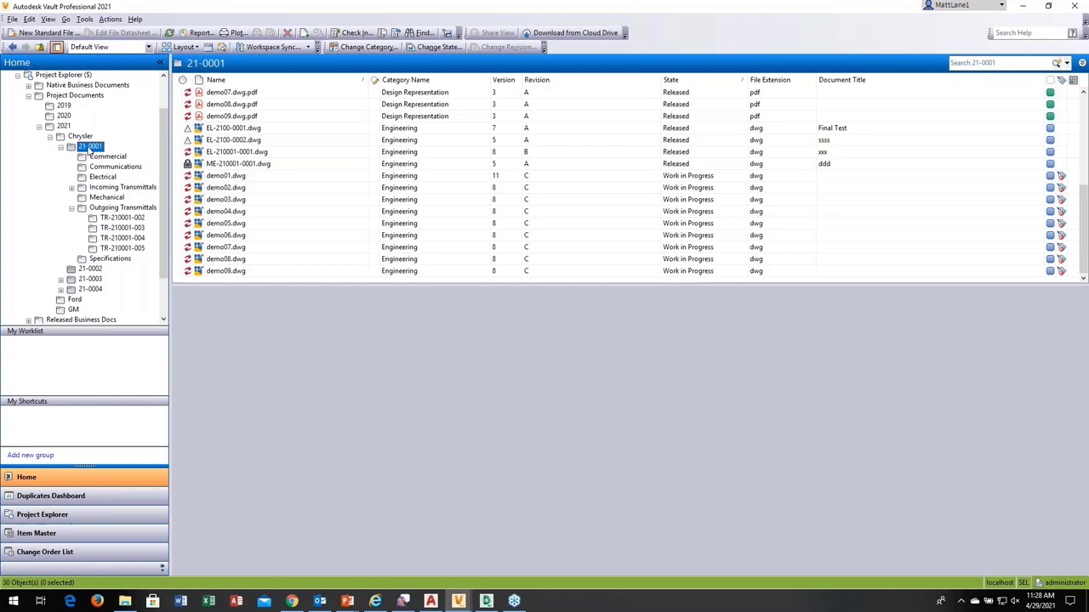
click(255, 271)
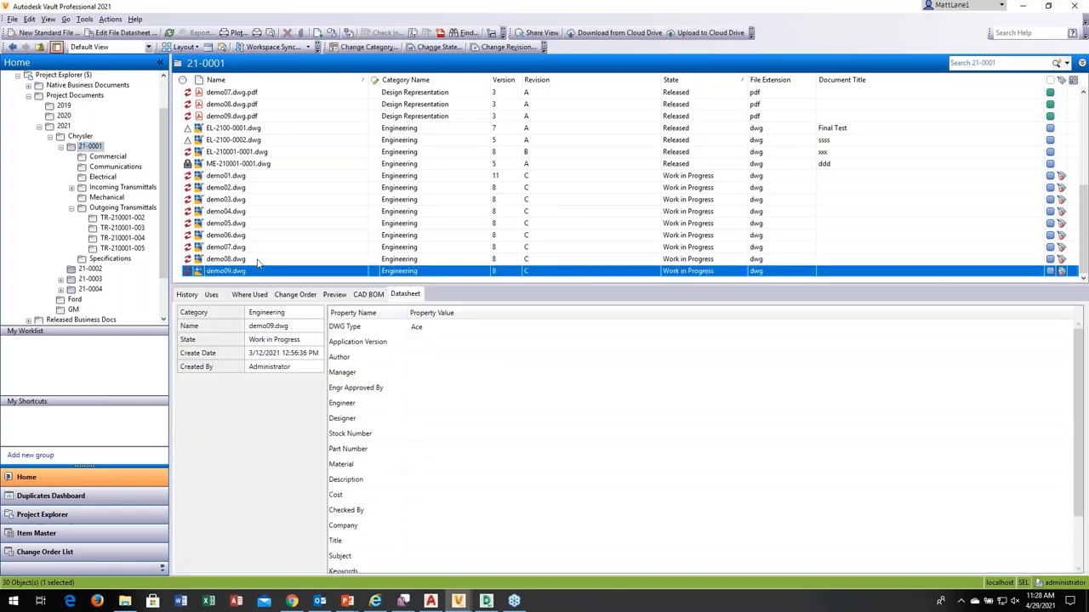
shift+click(243, 179)
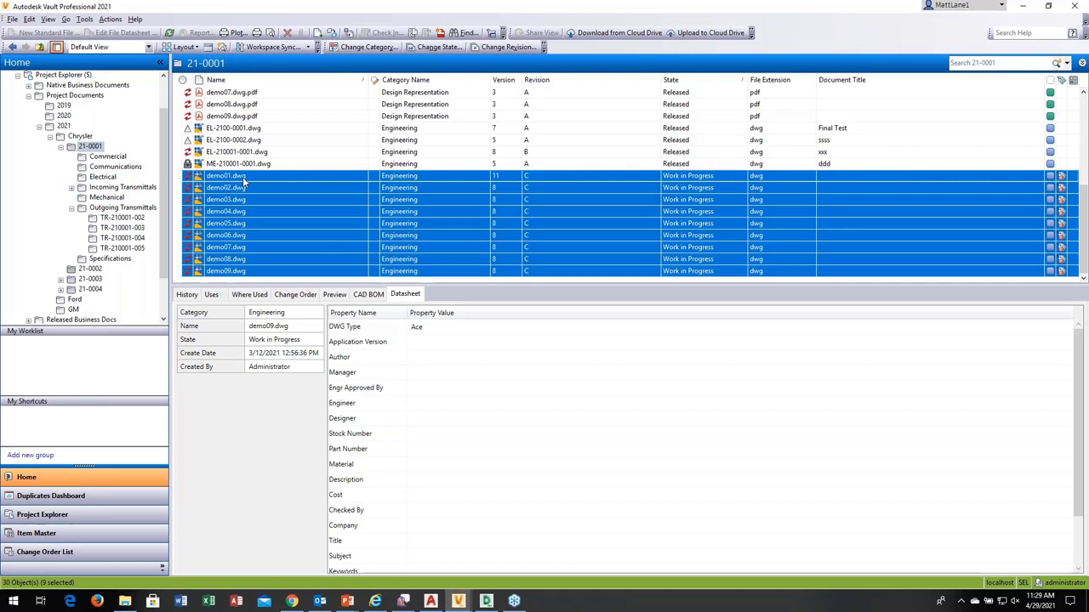
drag(242, 177, 139, 253)
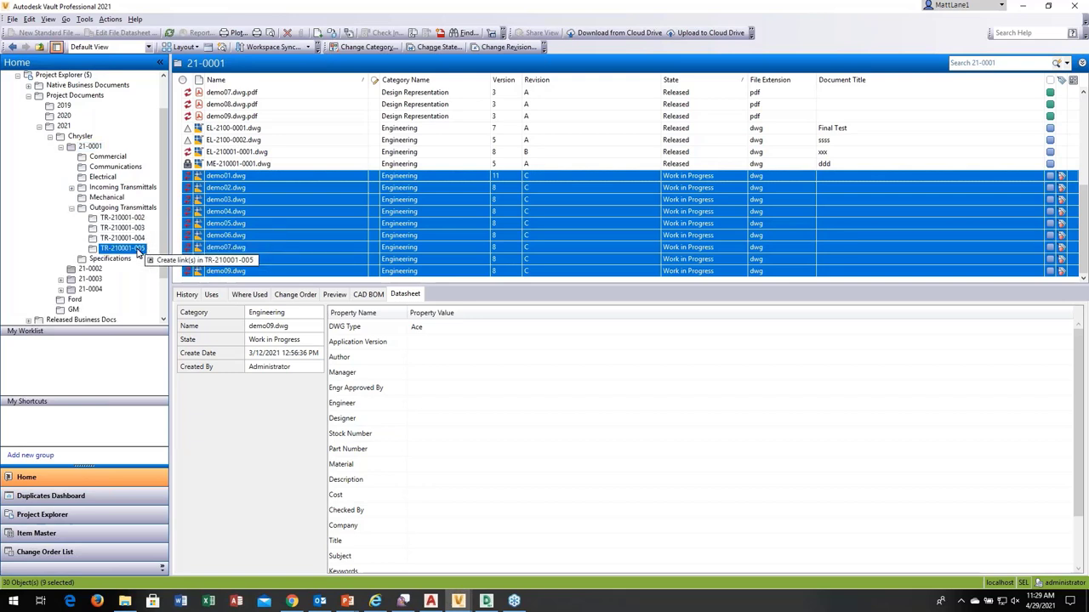
drag(139, 252, 139, 252)
drag(138, 253, 138, 253)
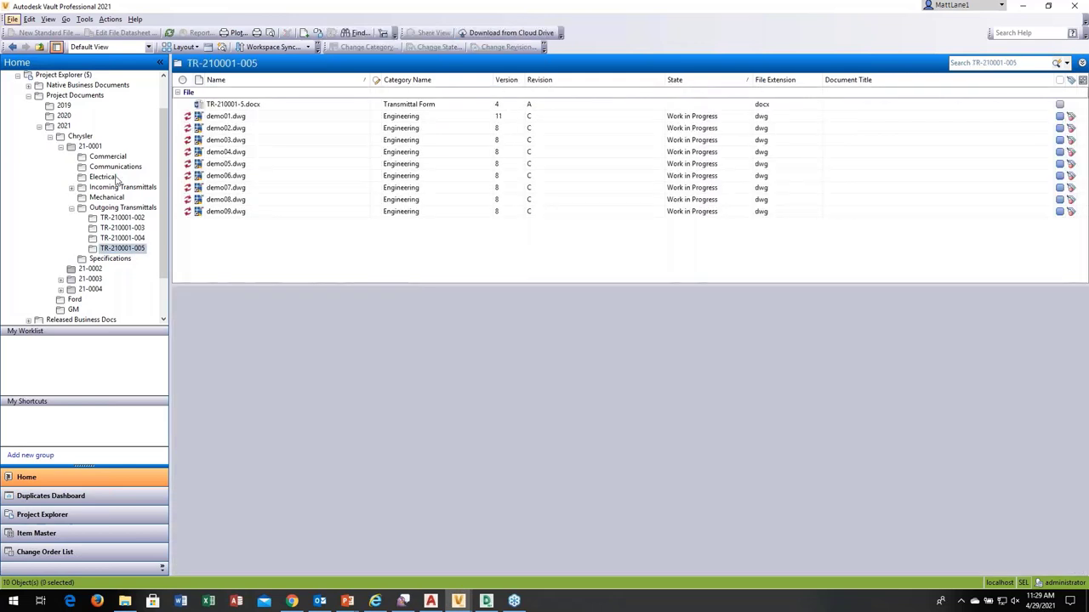
Step: Link EL-2100-0001.dwg from project folder 21-0001 into TR-210001-005 and open that transmittal folder
click(90, 146)
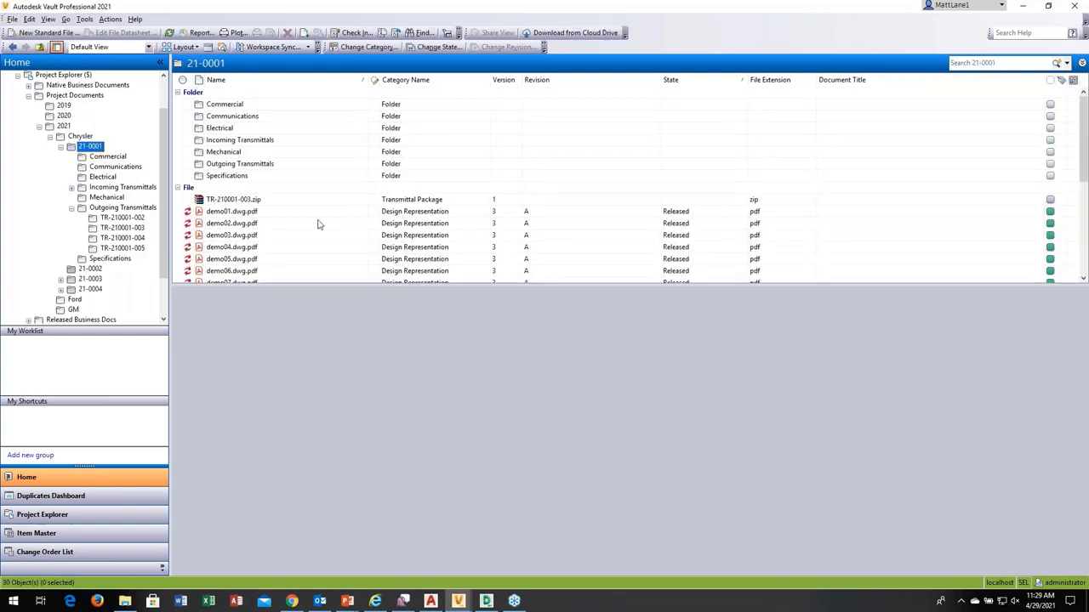
drag(1080, 117, 989, 201)
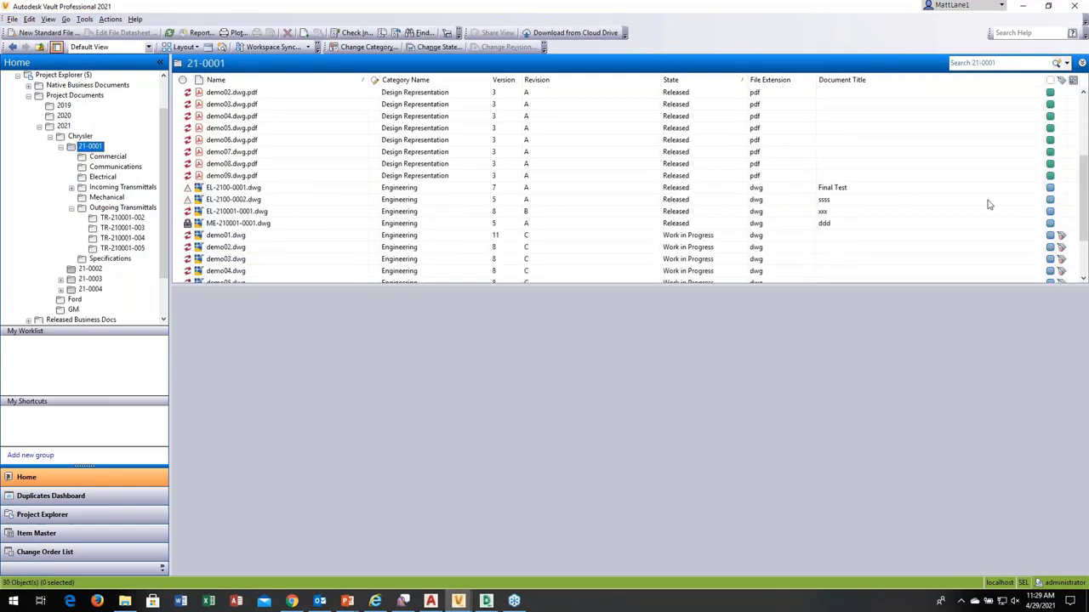
click(242, 189)
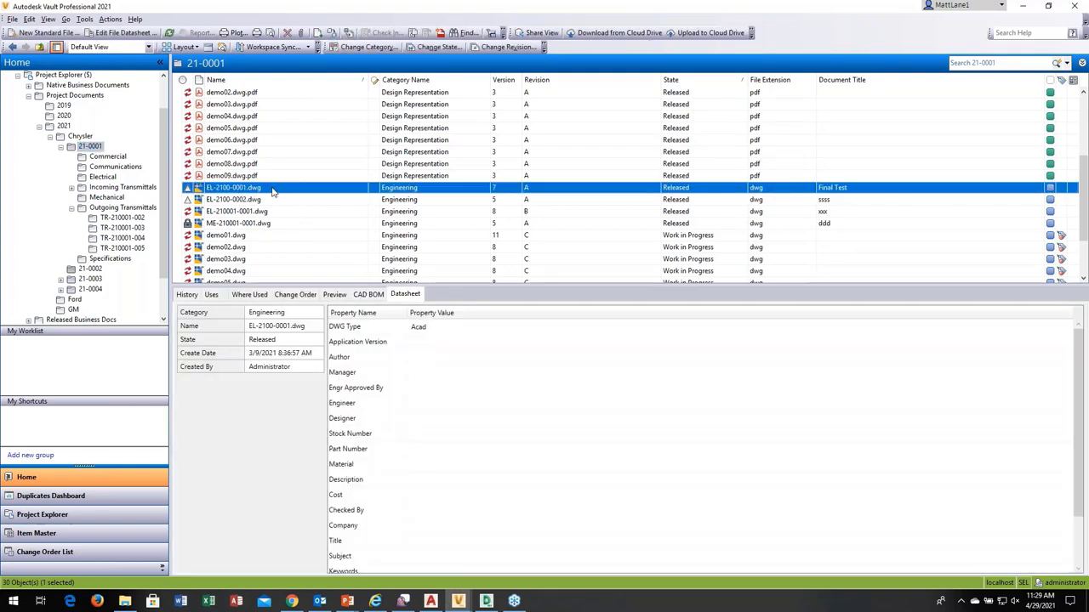
drag(275, 192, 139, 252)
click(124, 249)
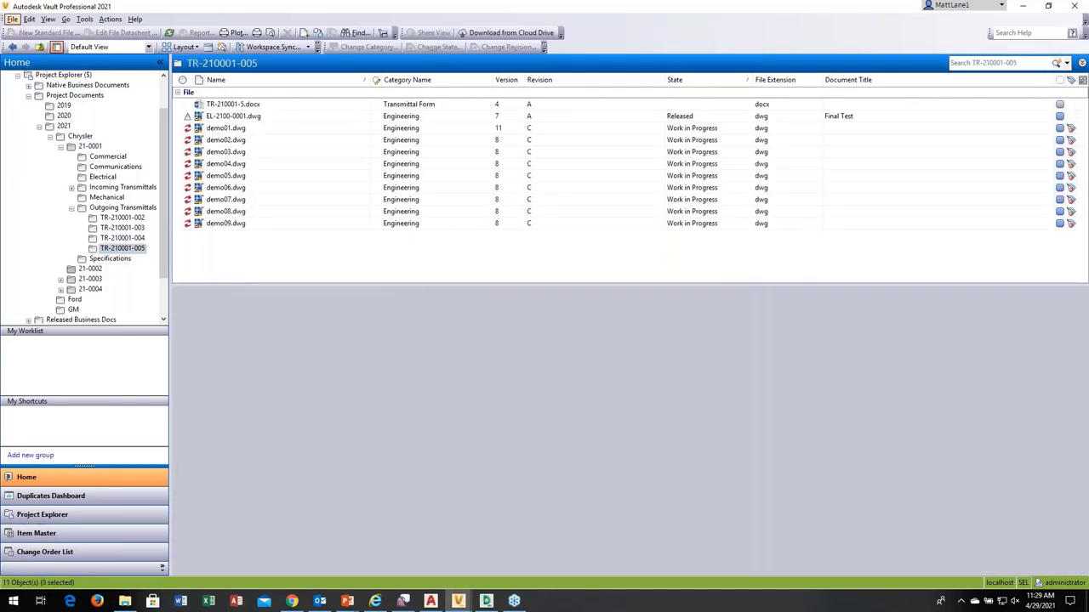
Step: Compare the linked drawings in outgoing transmittal folders TR-210001-002 through TR-210001-005
click(239, 133)
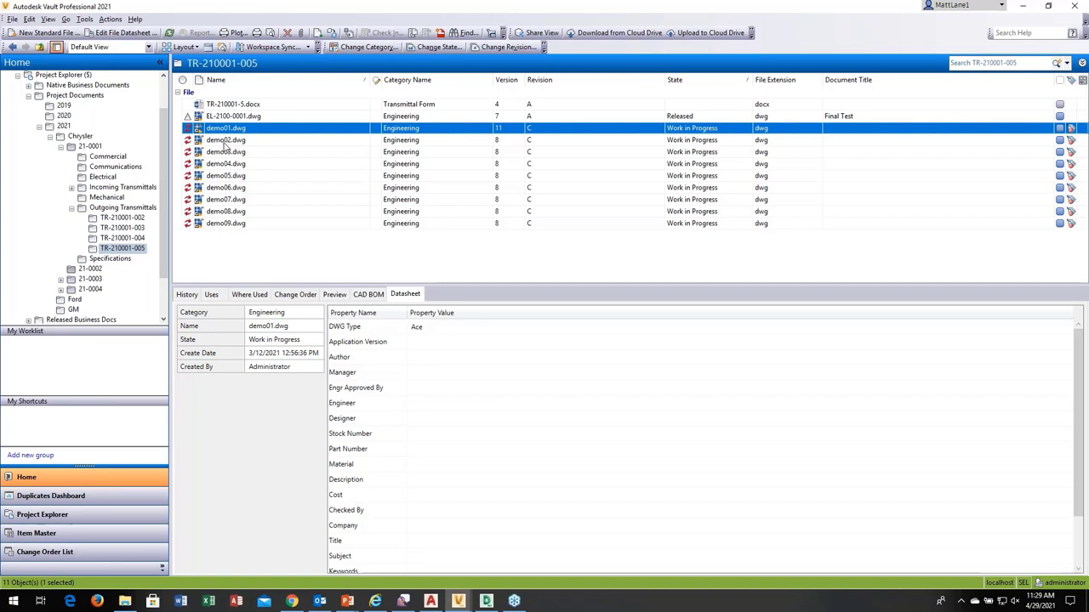
click(139, 239)
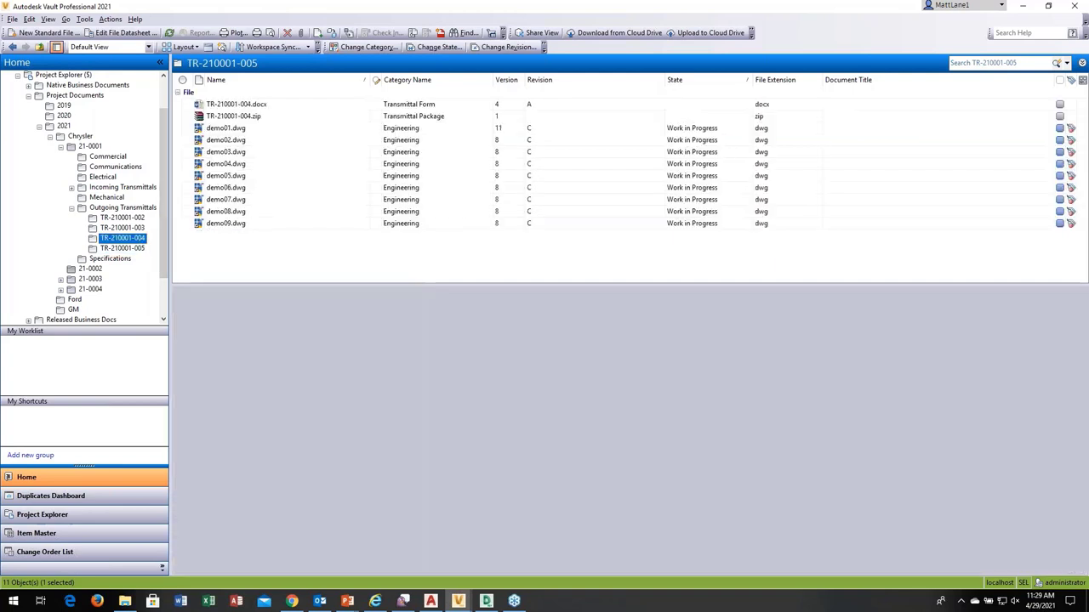
click(139, 228)
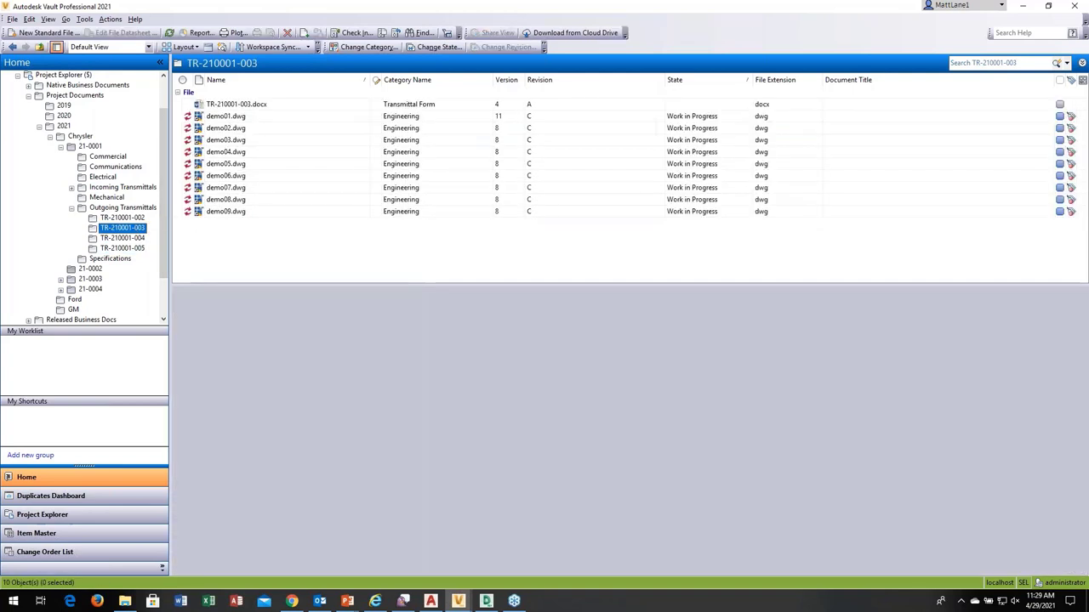
click(136, 219)
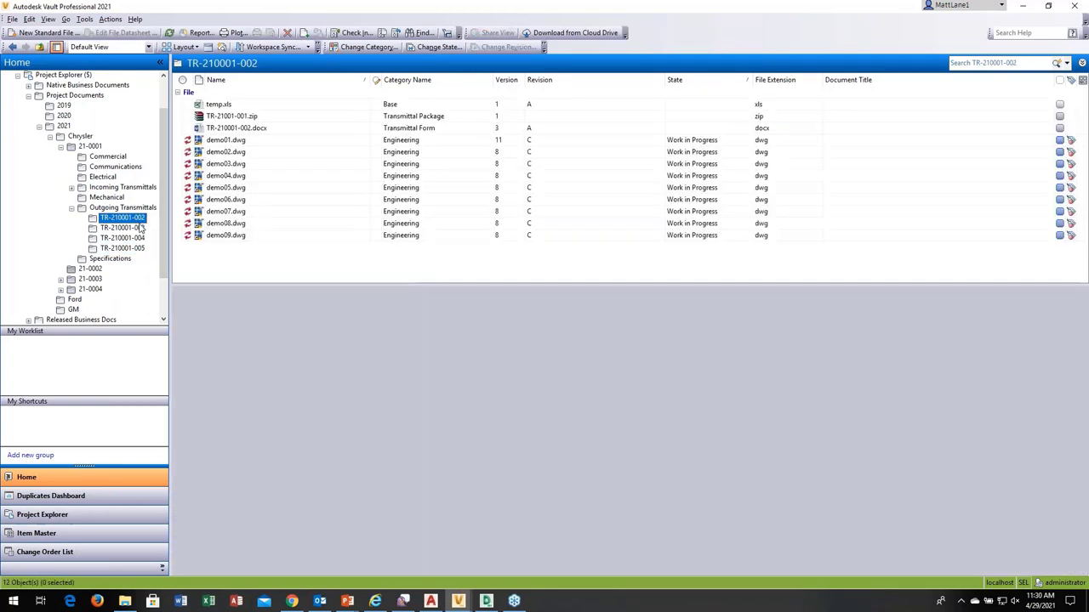
click(138, 228)
click(137, 239)
click(137, 248)
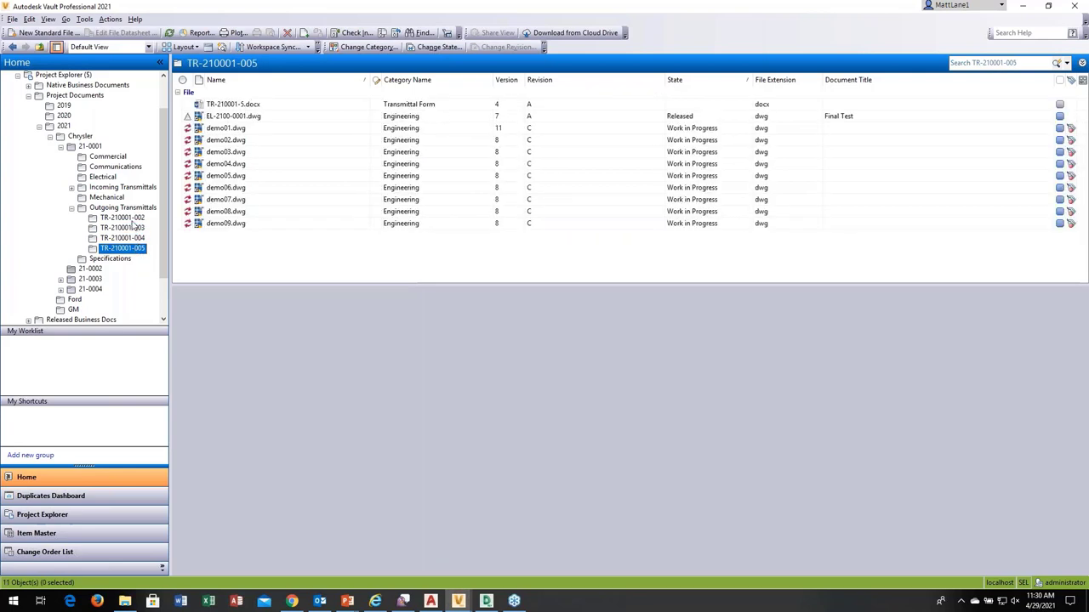
click(134, 218)
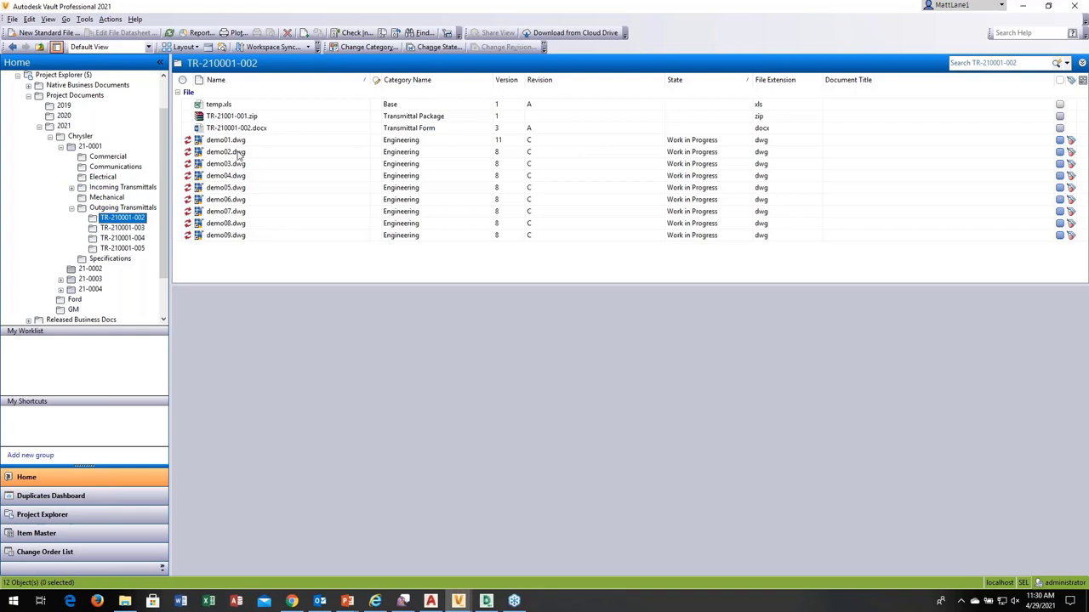
Step: Check which folders use demo01.dwg from project folder 21-0001, and view the where-used filter options
click(93, 146)
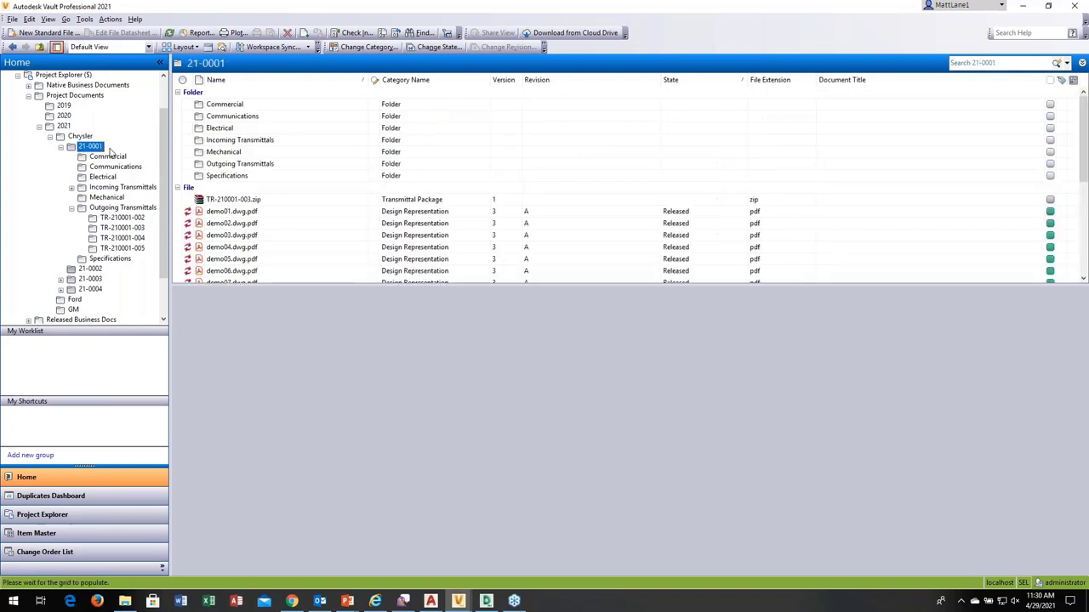
scroll(394, 234, down, 5)
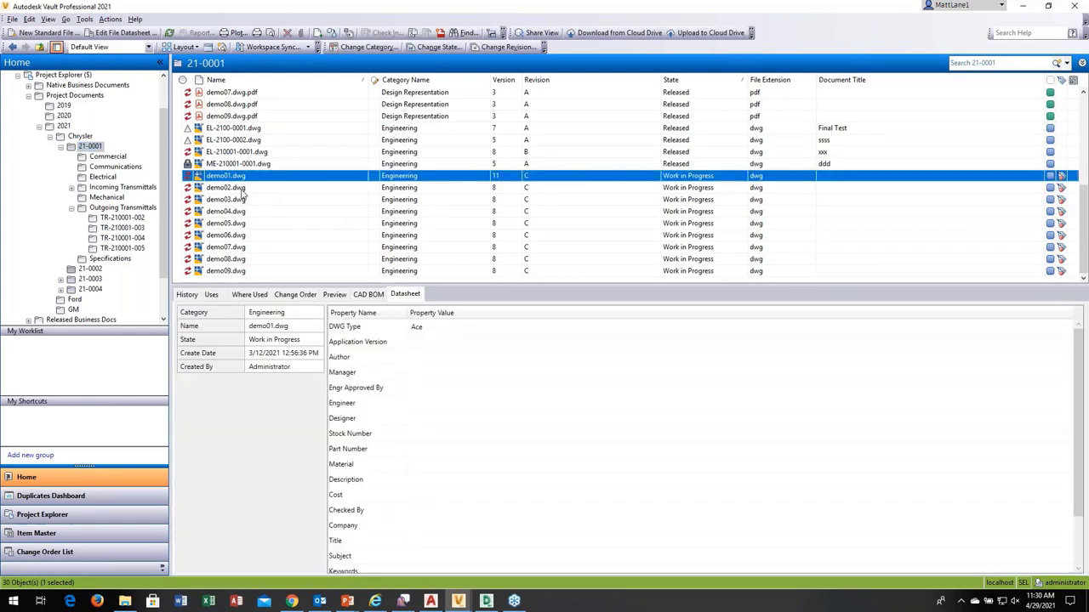
click(250, 294)
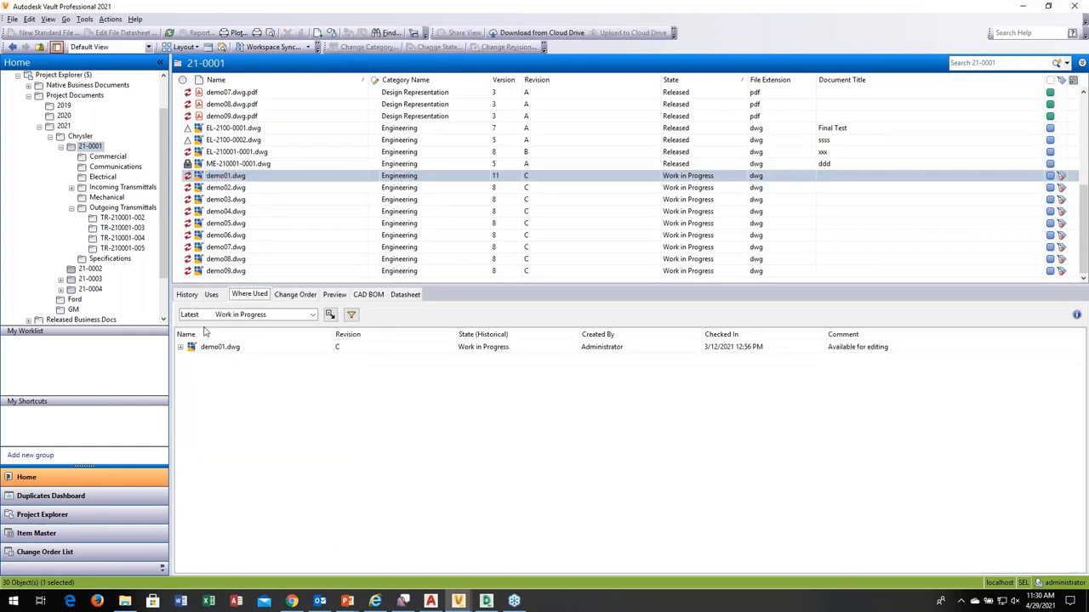
click(180, 348)
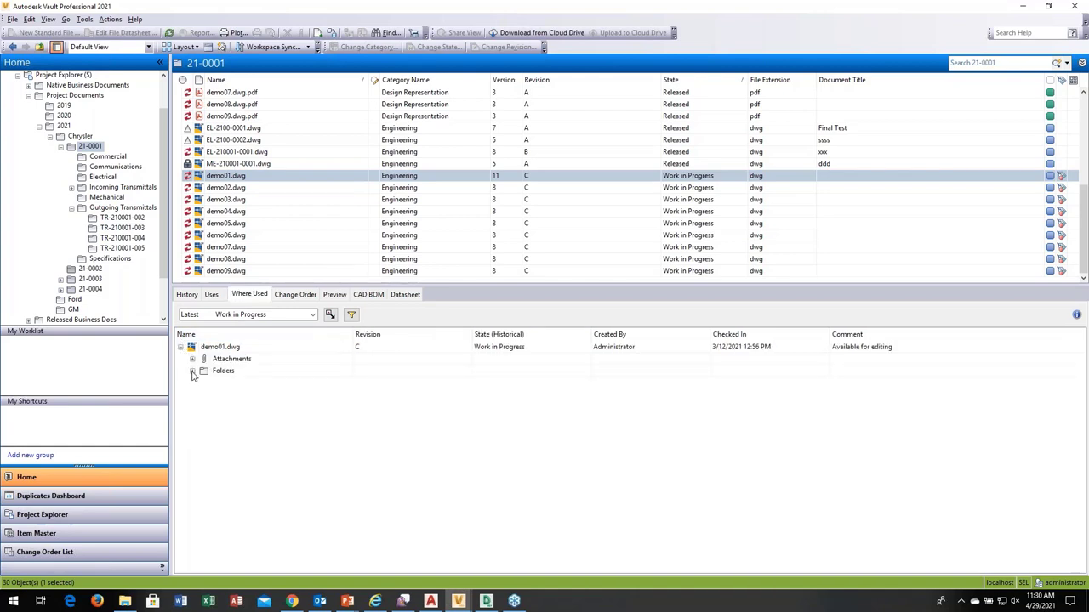
click(192, 371)
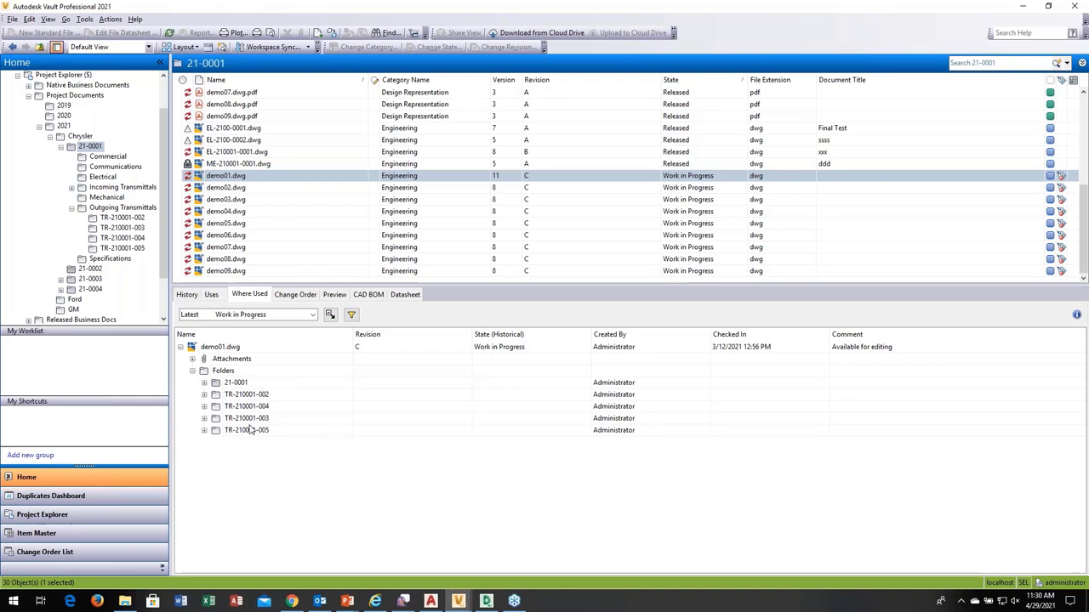
click(351, 315)
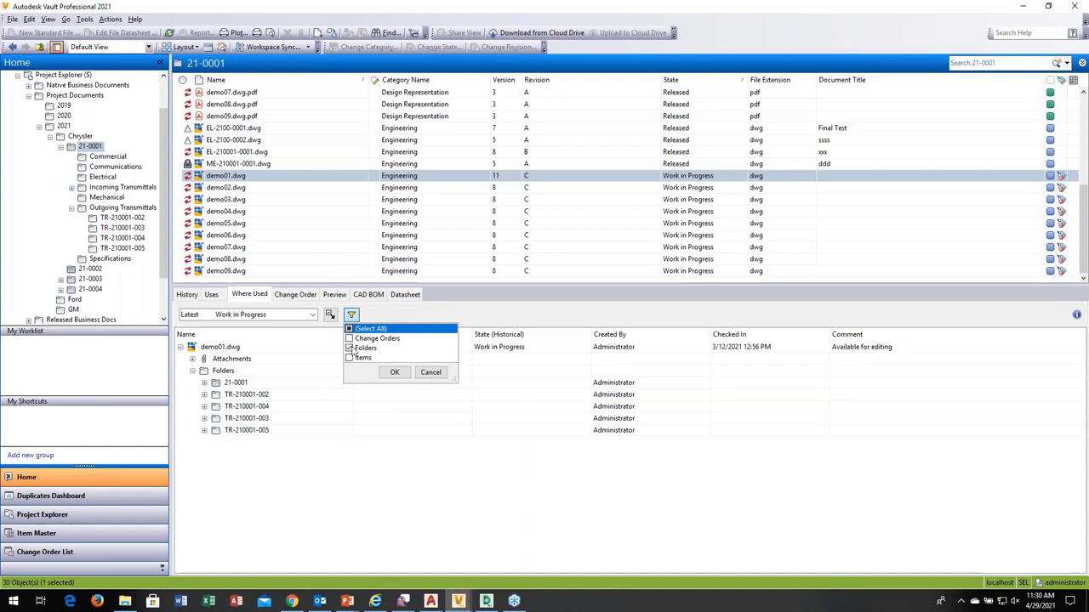
click(431, 373)
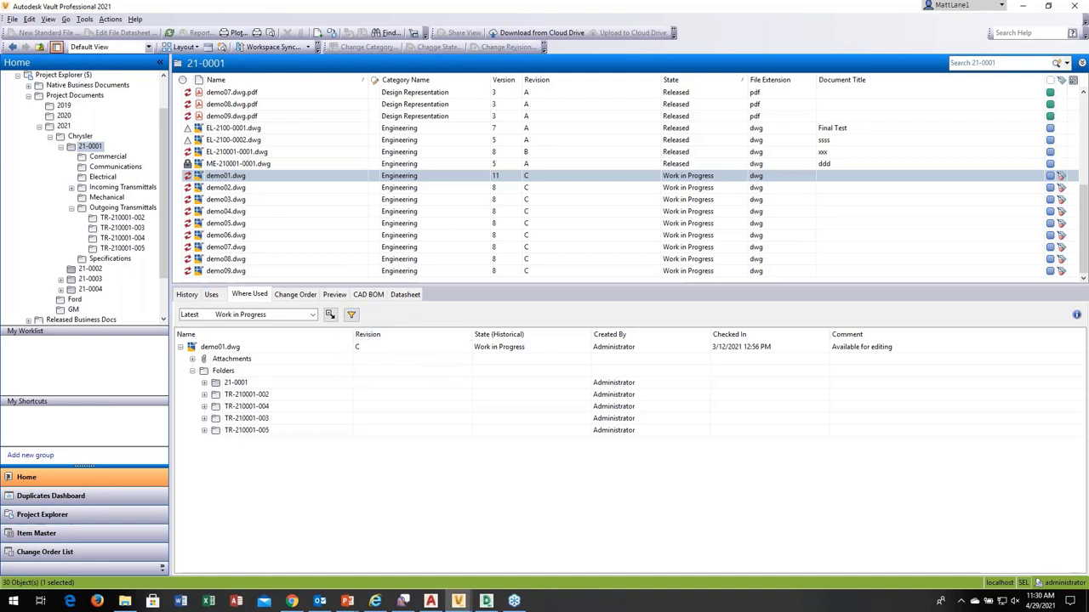
Step: Review the files attached to TR-210001-5.docx in transmittal folder TR-210001-005, and close the attachments without changes
click(136, 248)
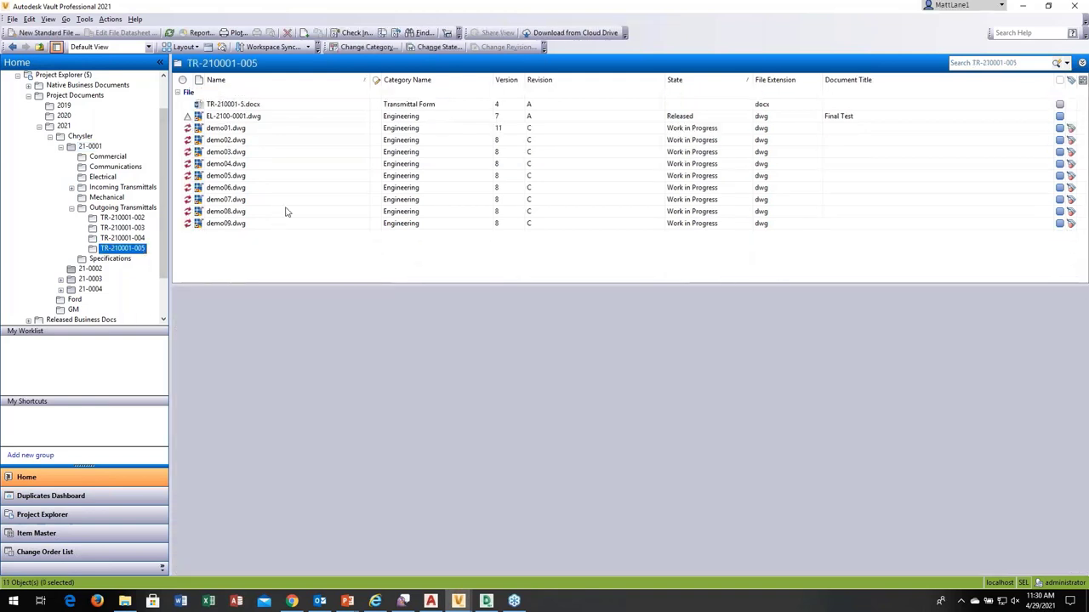
click(244, 106)
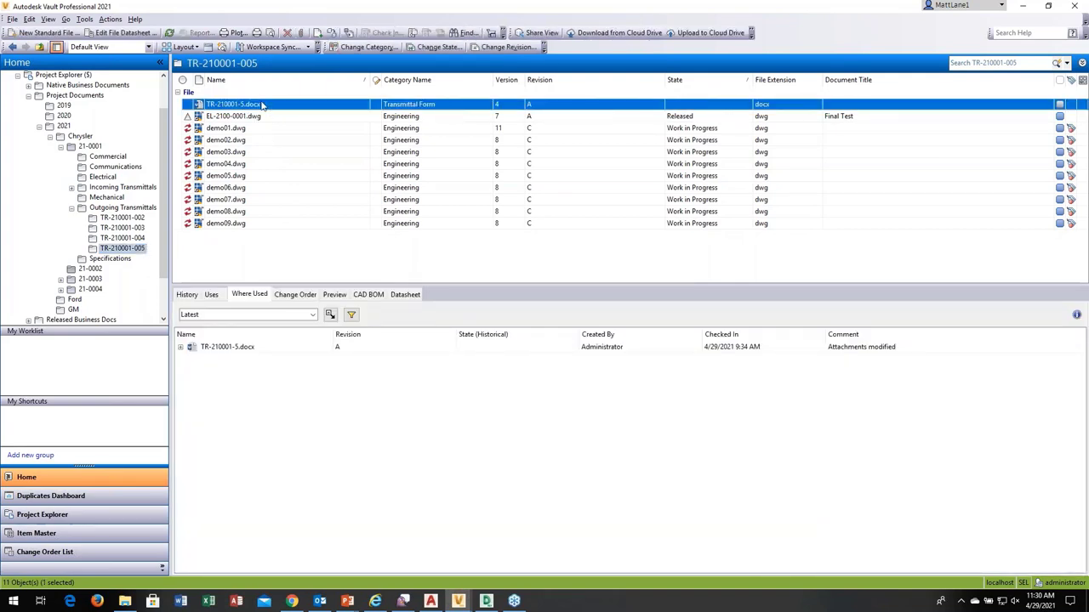
click(109, 19)
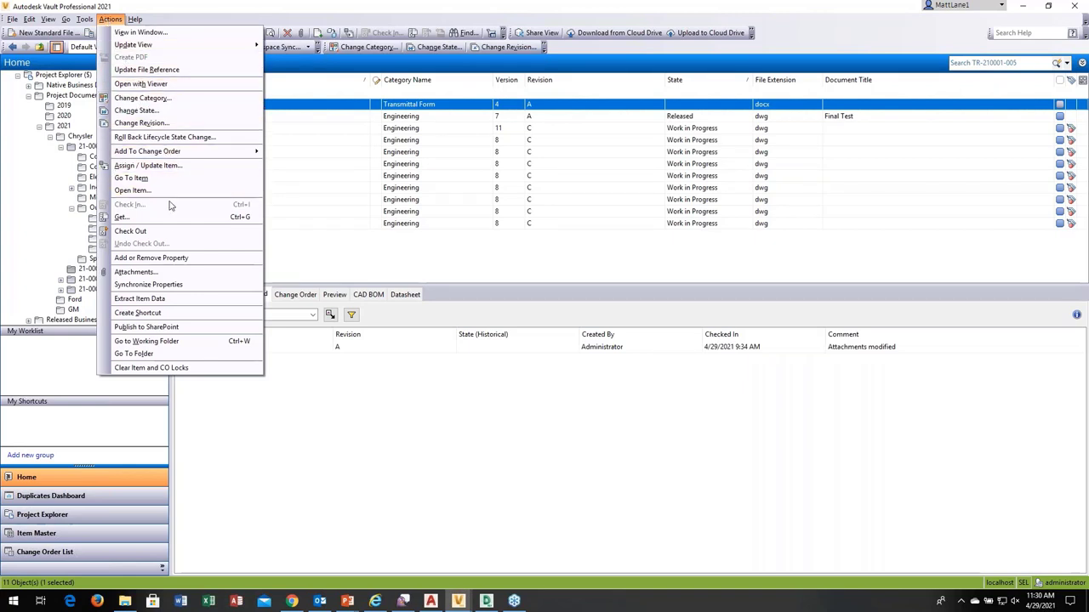
click(167, 272)
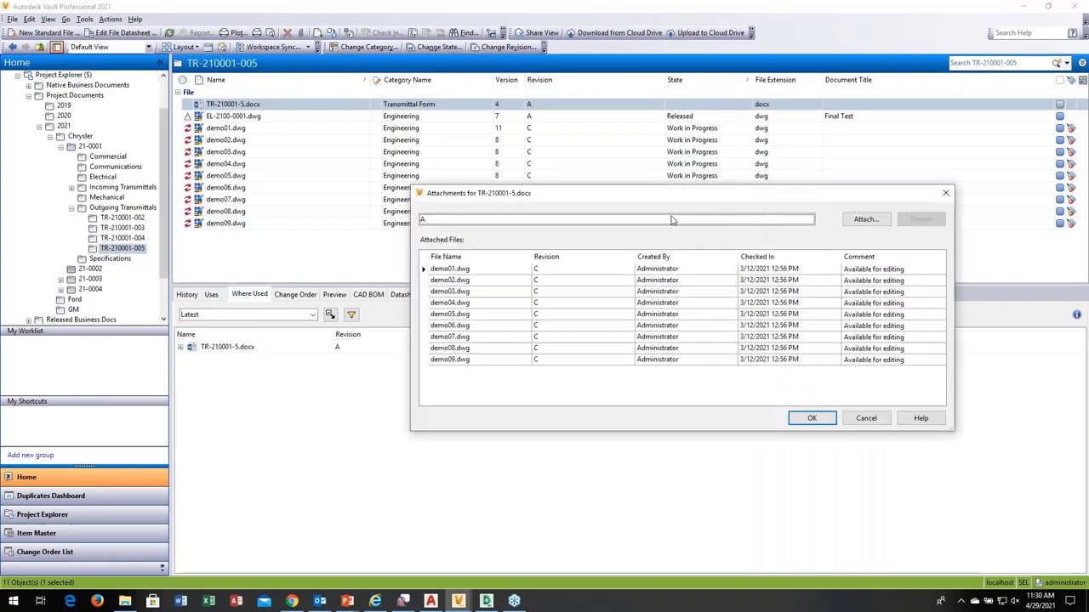
click(483, 270)
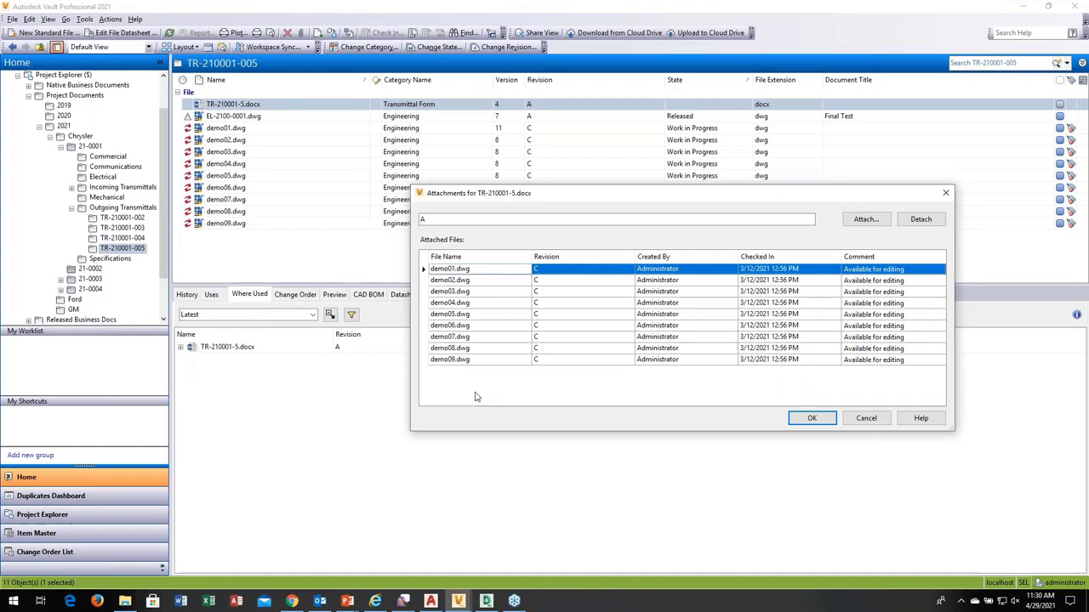
shift+click(467, 361)
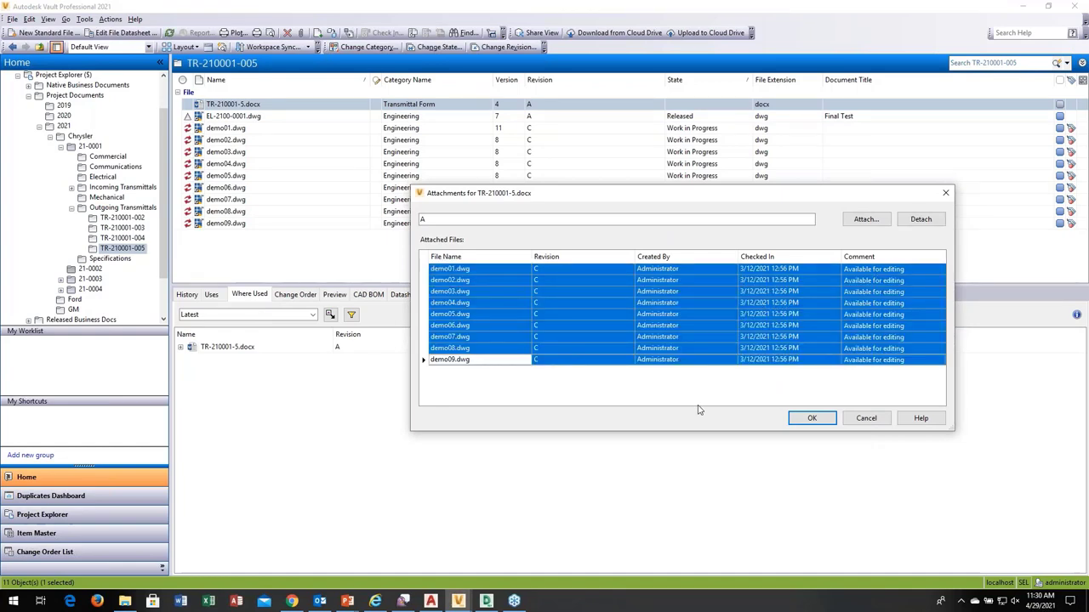
click(877, 221)
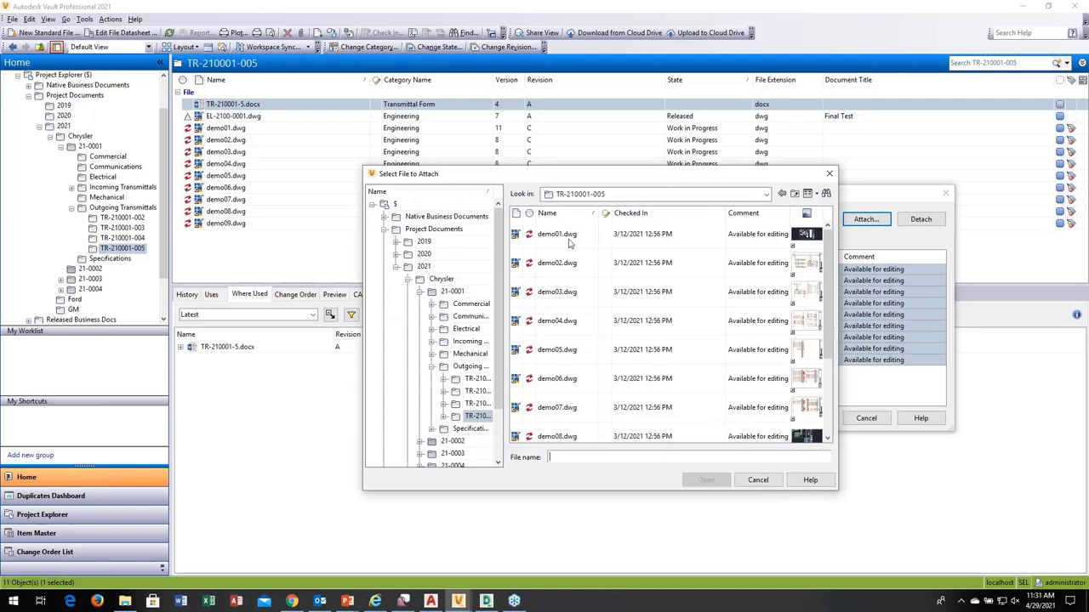
click(758, 481)
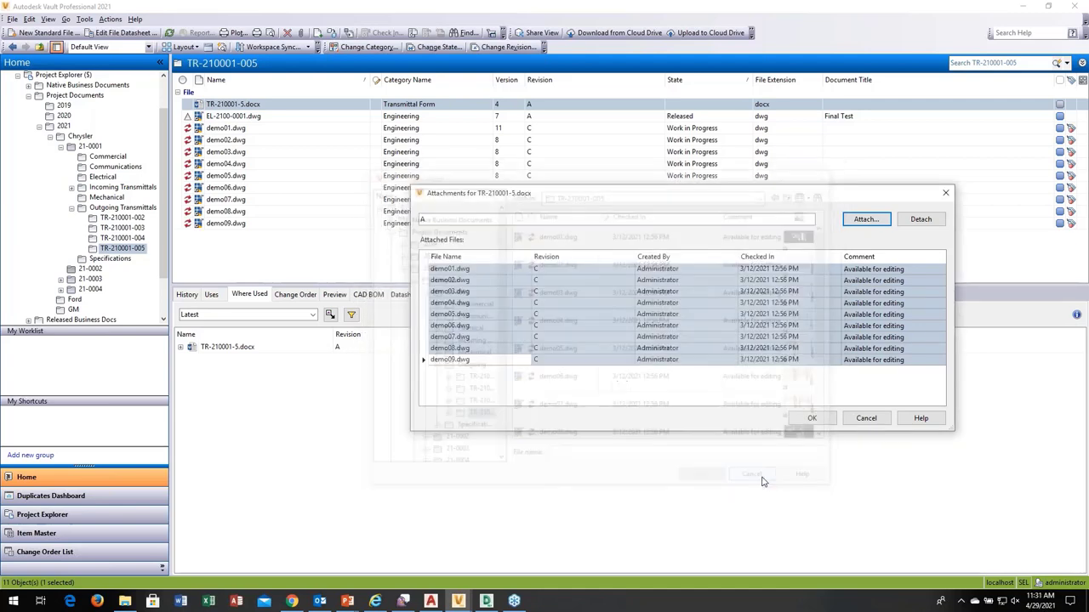
click(868, 418)
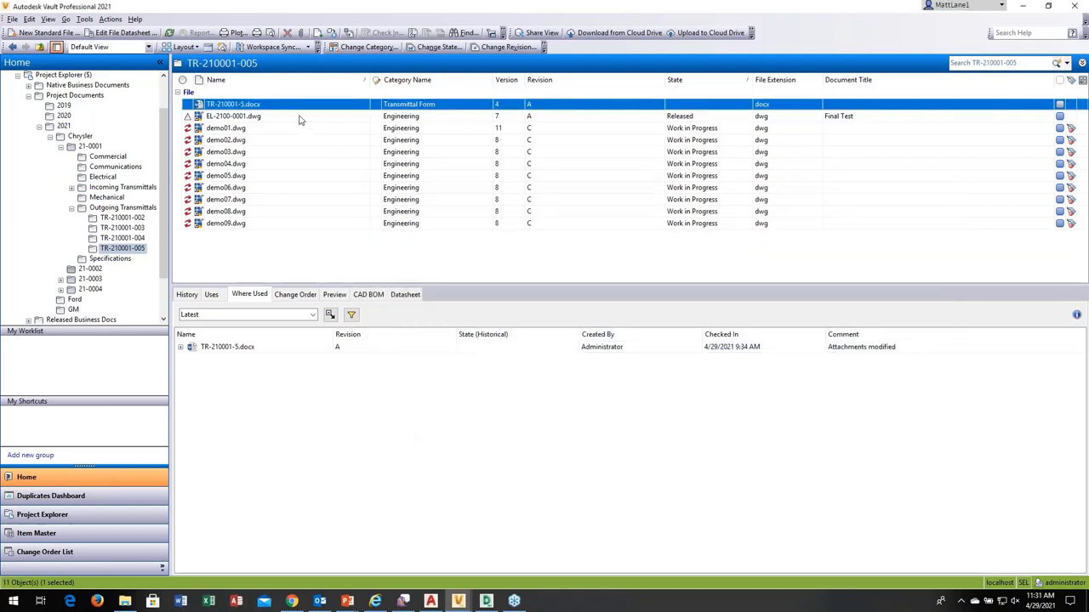
Step: Attach demo01.dwg through demo09.dwg and EL-2100-0001.dwg to the transmittal form TR-210001-5.docx
click(115, 21)
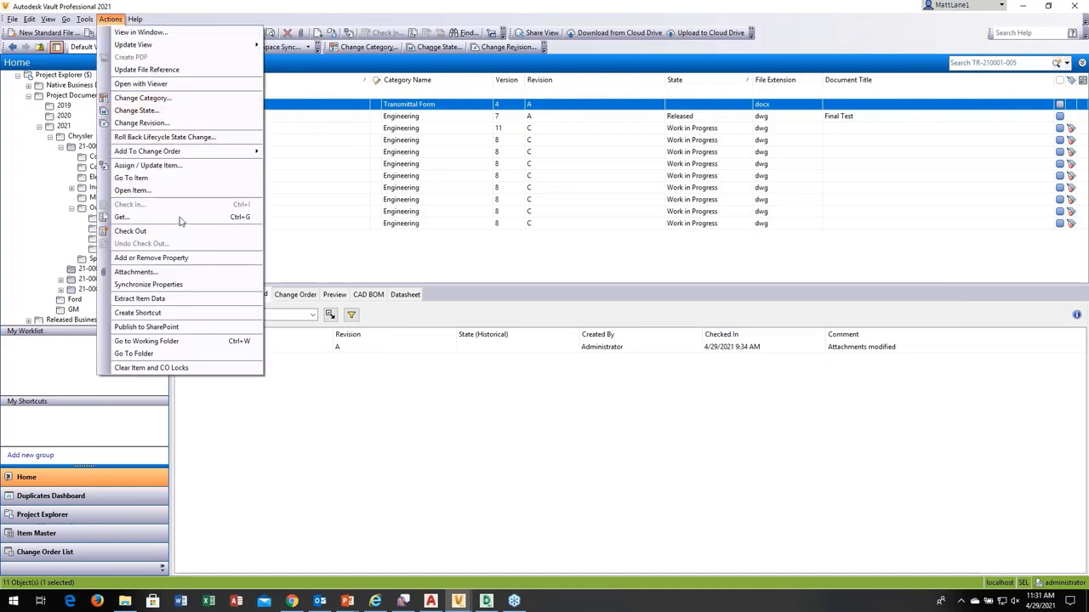
click(136, 271)
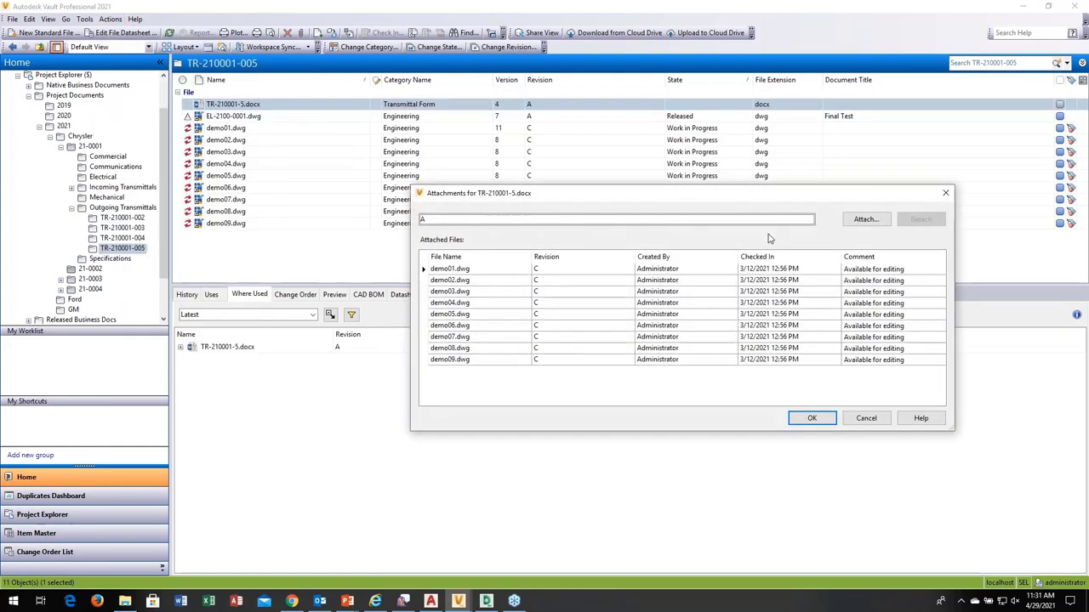
click(866, 220)
click(553, 236)
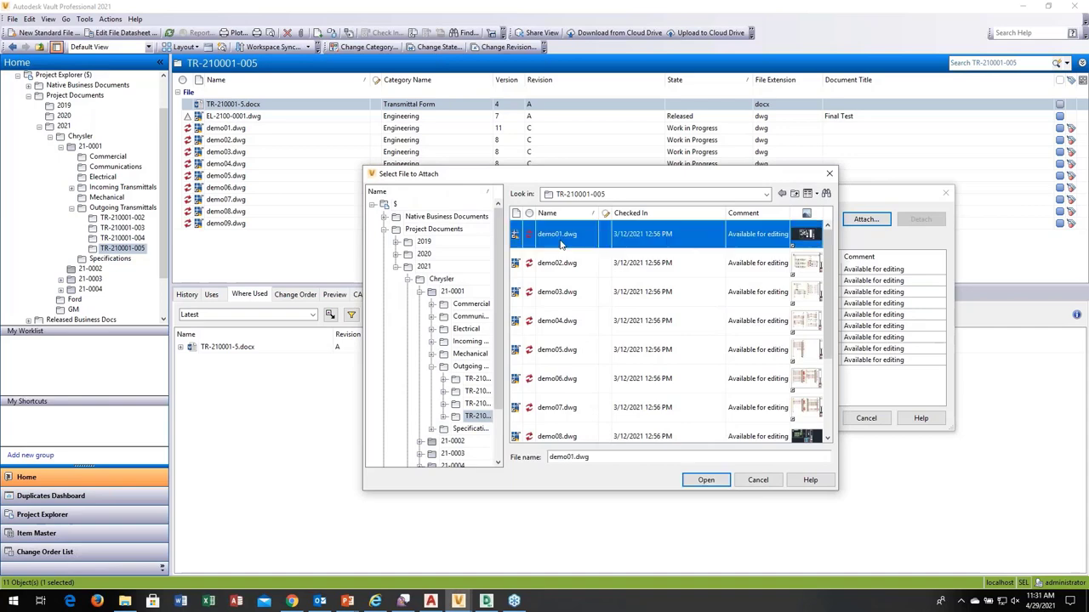
drag(826, 298, 831, 449)
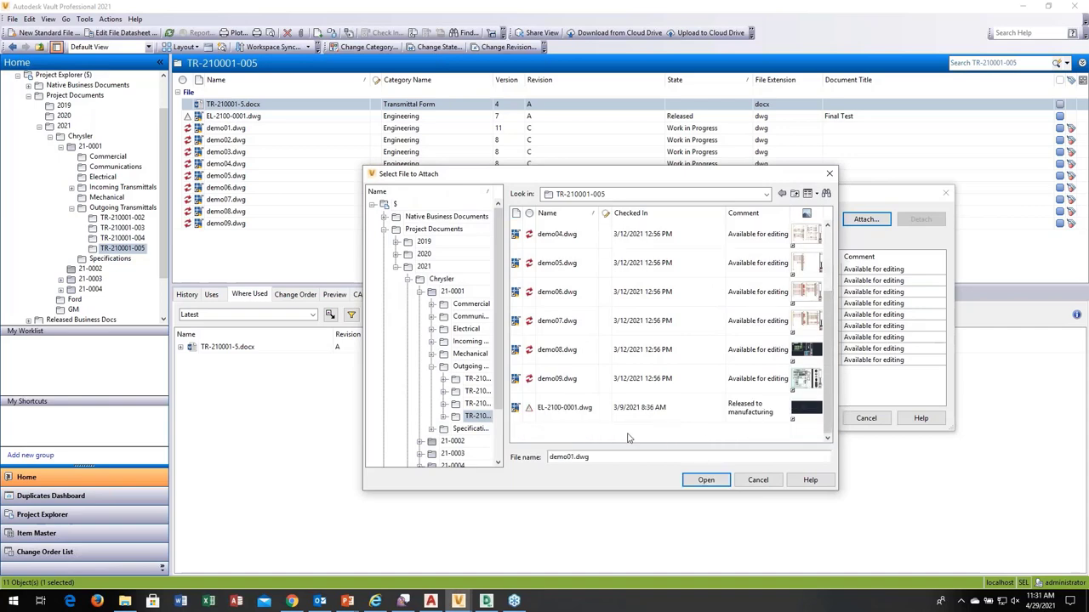
shift+click(548, 407)
click(704, 481)
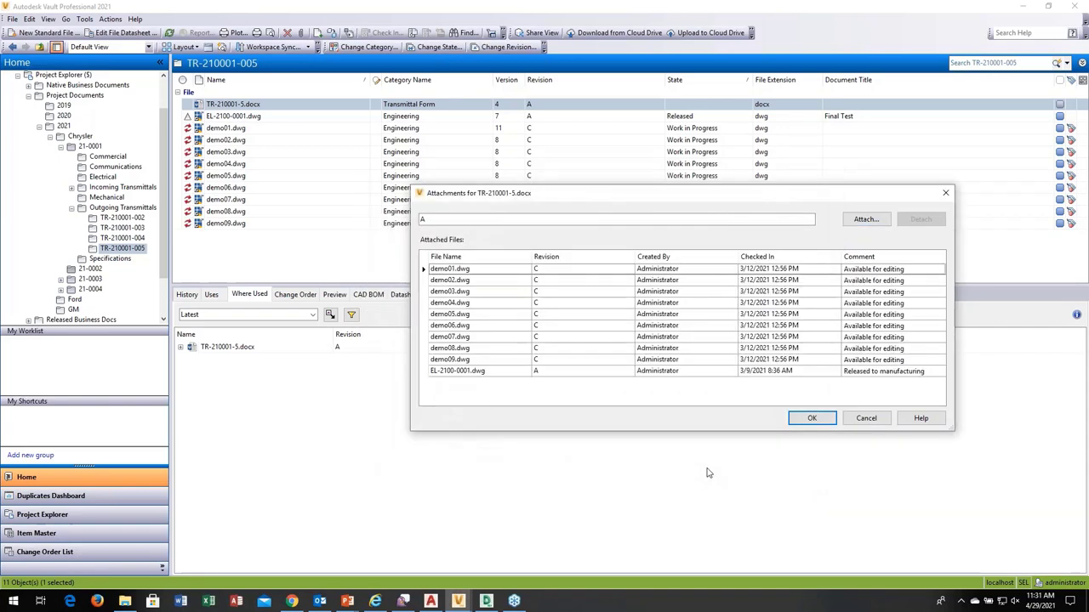
click(809, 418)
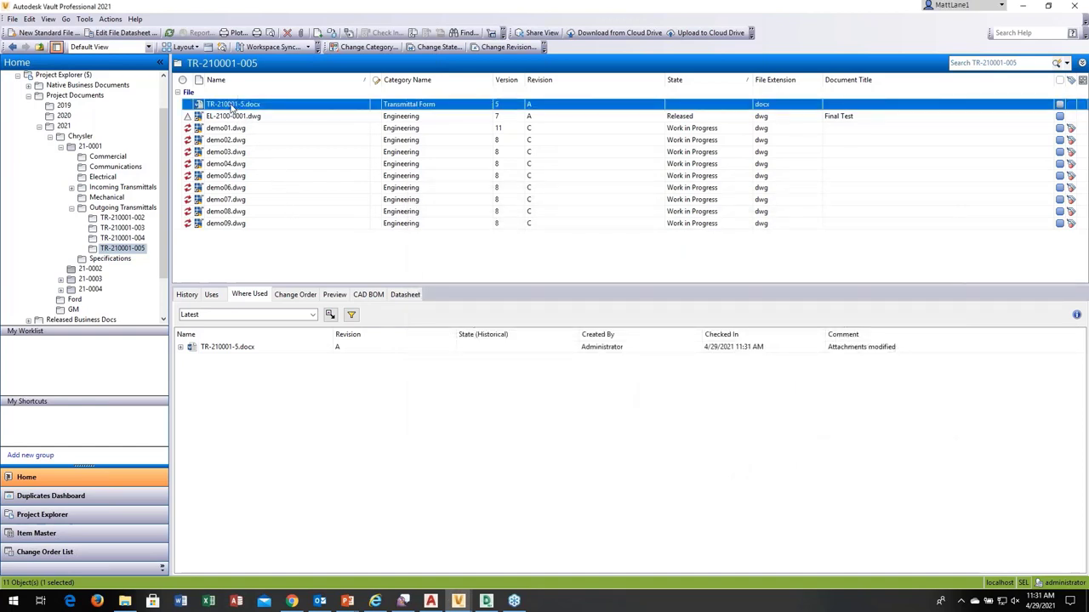
Step: Start Pack and Go for TR-210001-5.docx, widen its window, and review the files included in the package
click(13, 19)
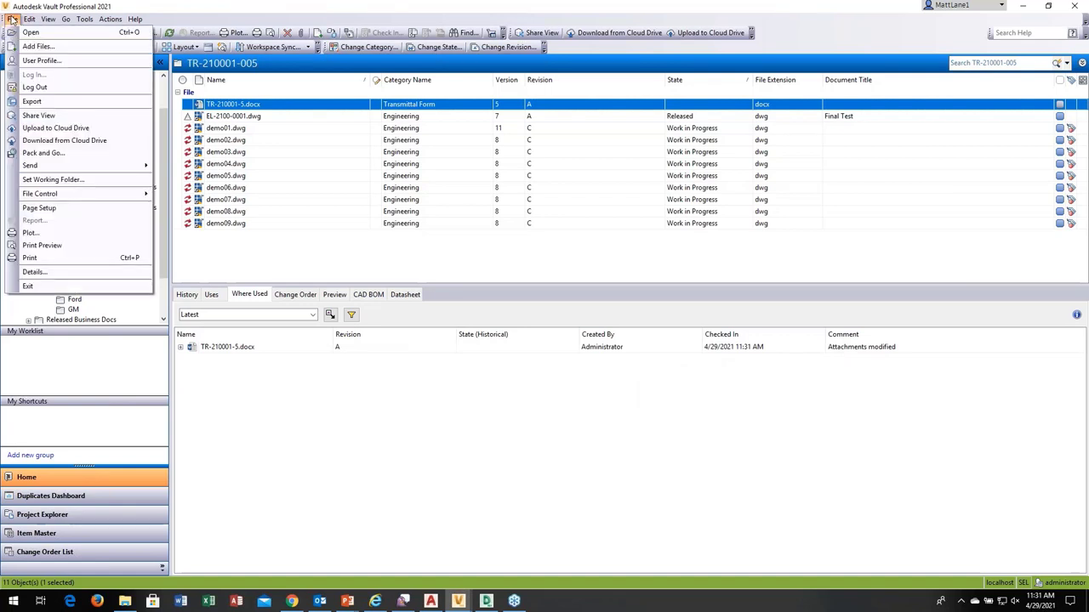
click(51, 152)
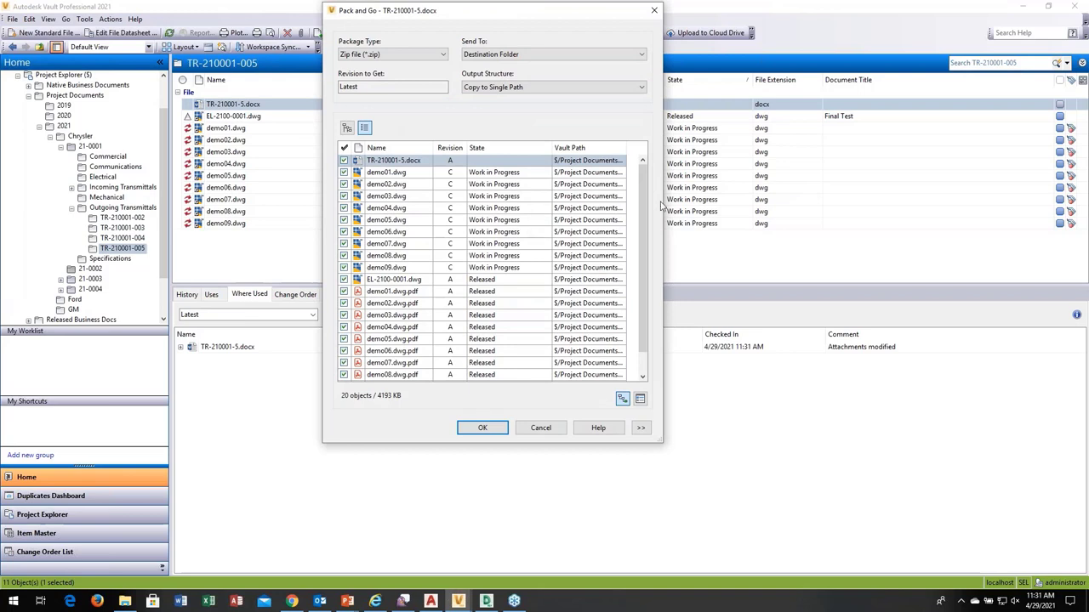
drag(662, 204, 918, 191)
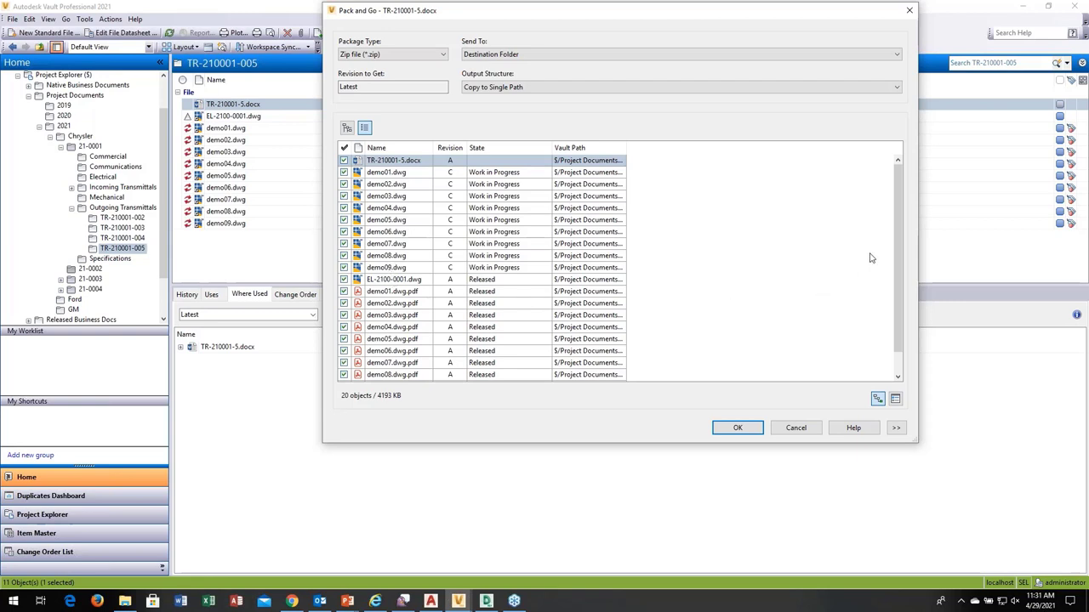
drag(896, 247, 902, 318)
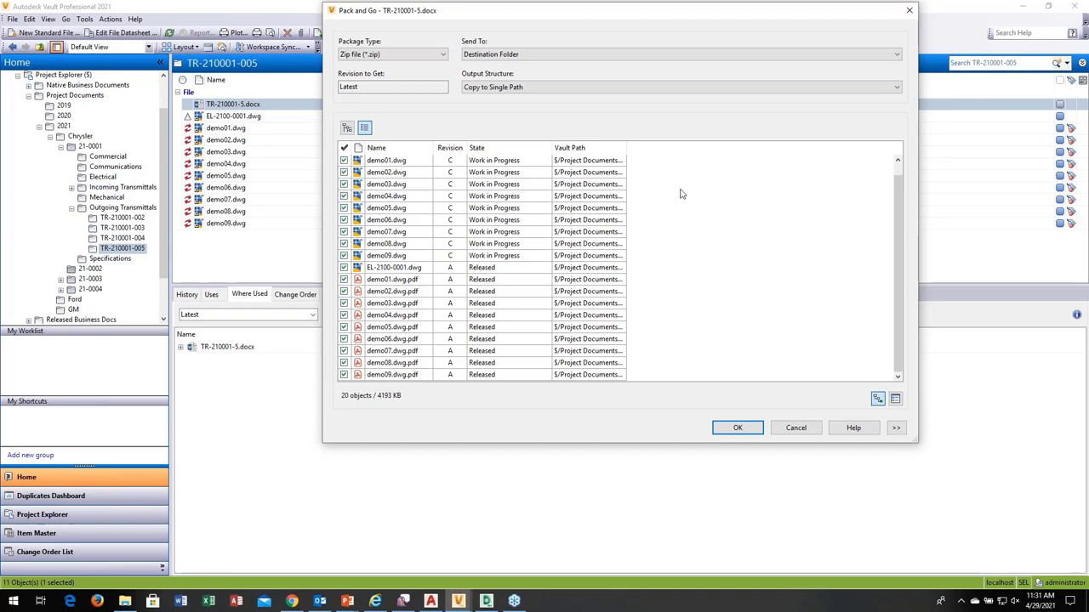
Step: Keep the package type as Zip file, sent to a Destination Folder with the Copy to Single Path output structure
click(442, 54)
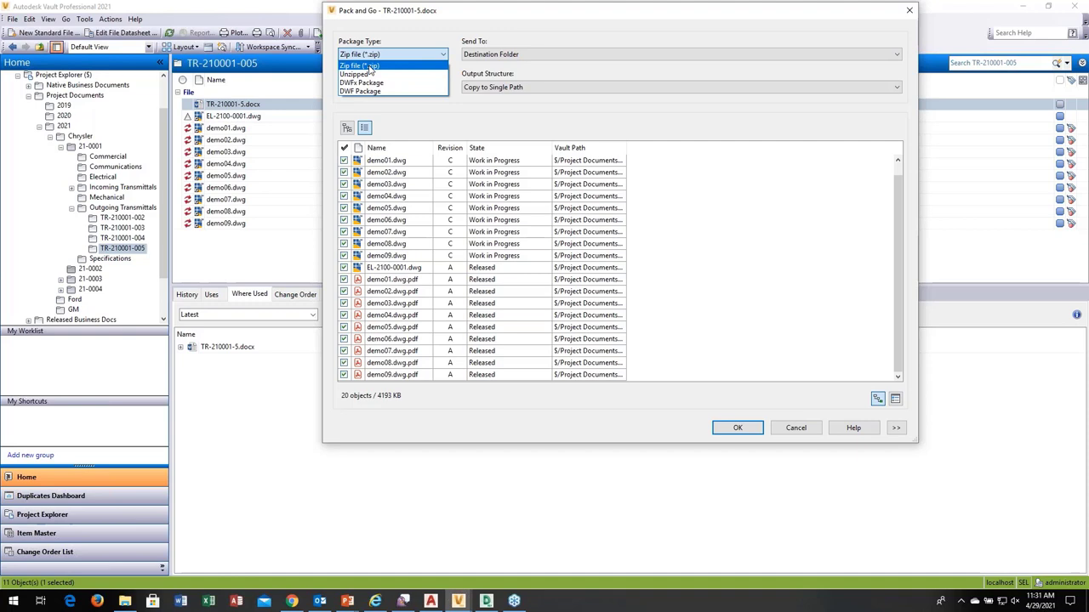
click(483, 57)
click(483, 57)
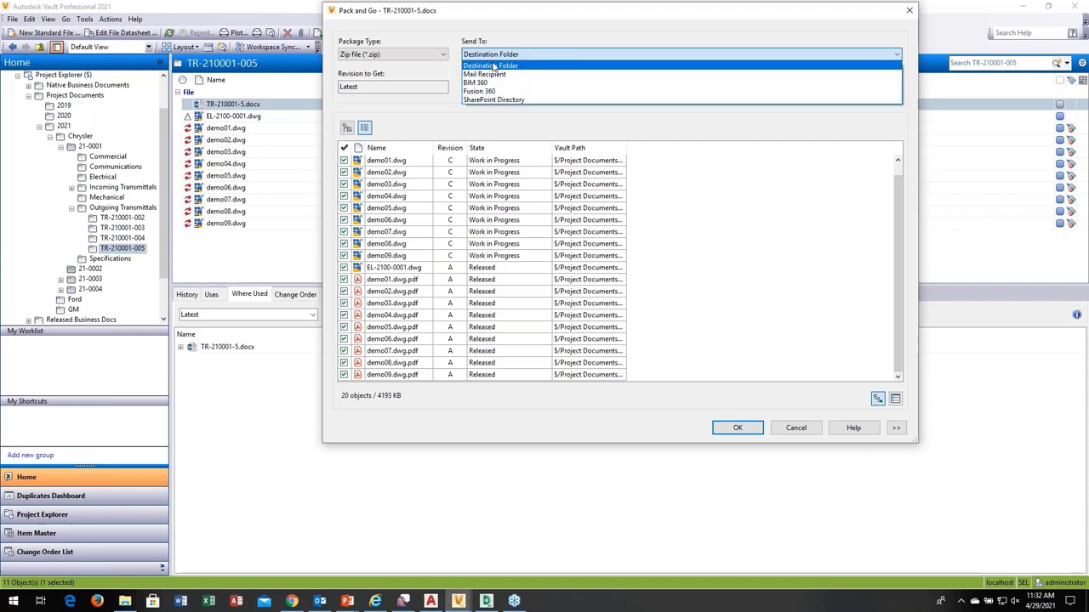
click(495, 67)
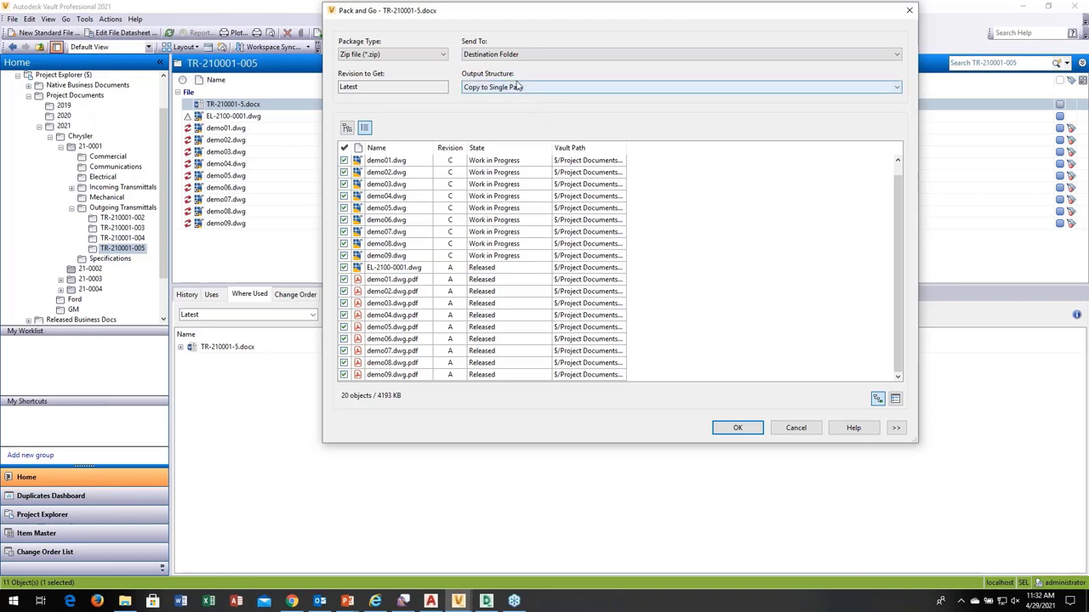
click(515, 88)
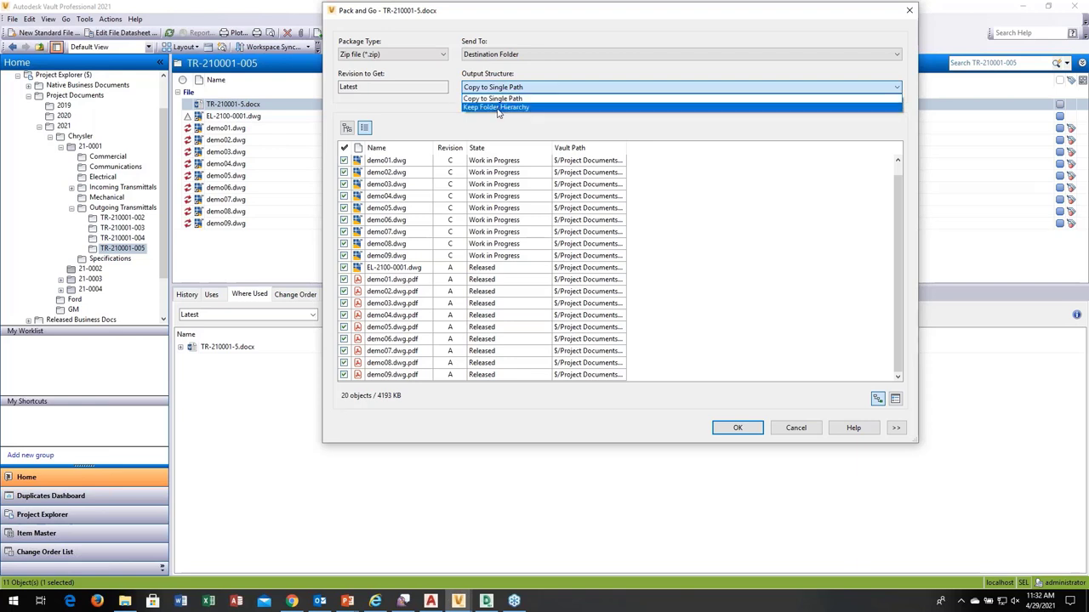
click(490, 99)
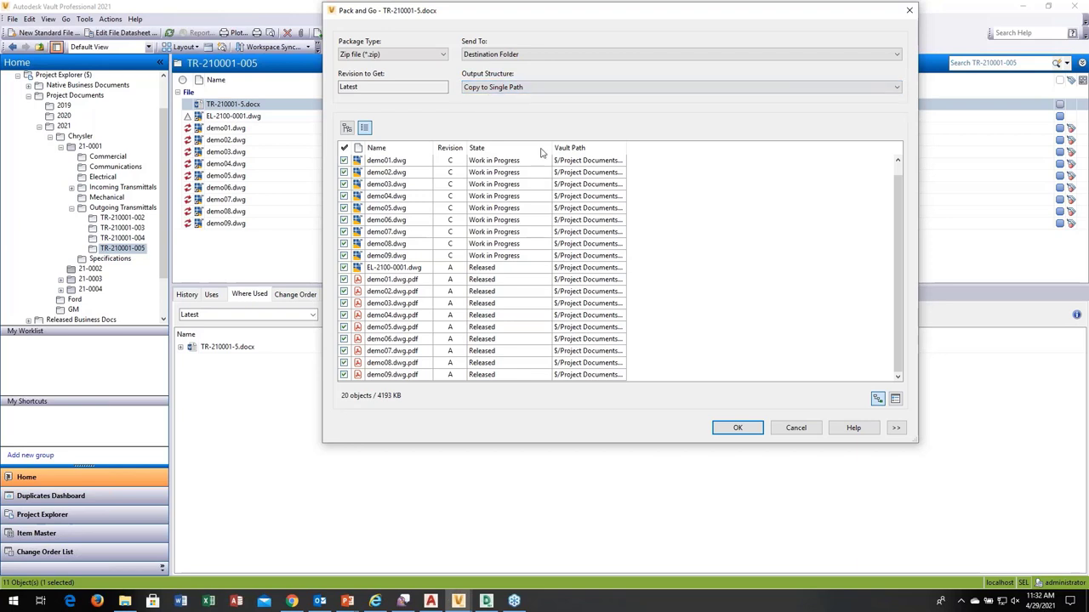
Step: Create the Pack and Go package despite the noncompliant files, saving it as TR-210001-5.zip in C:\Junk
click(728, 429)
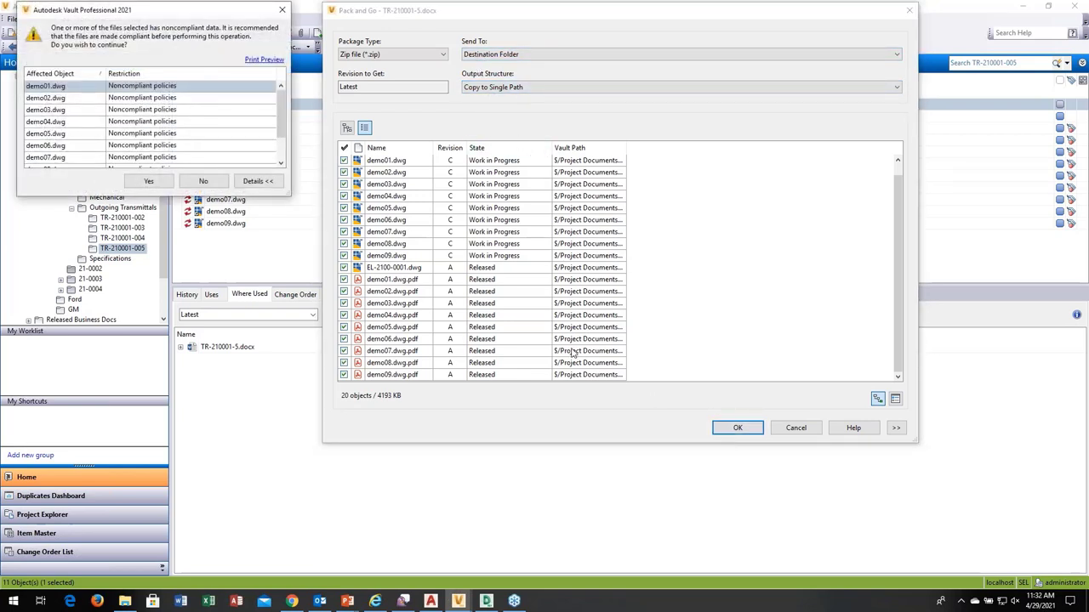
click(142, 182)
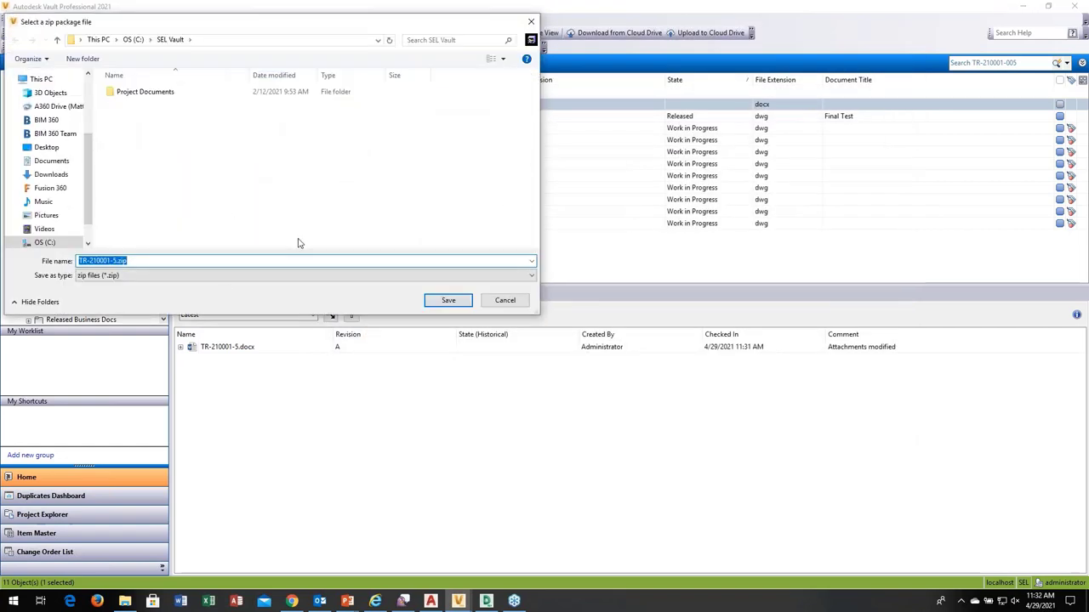
click(132, 40)
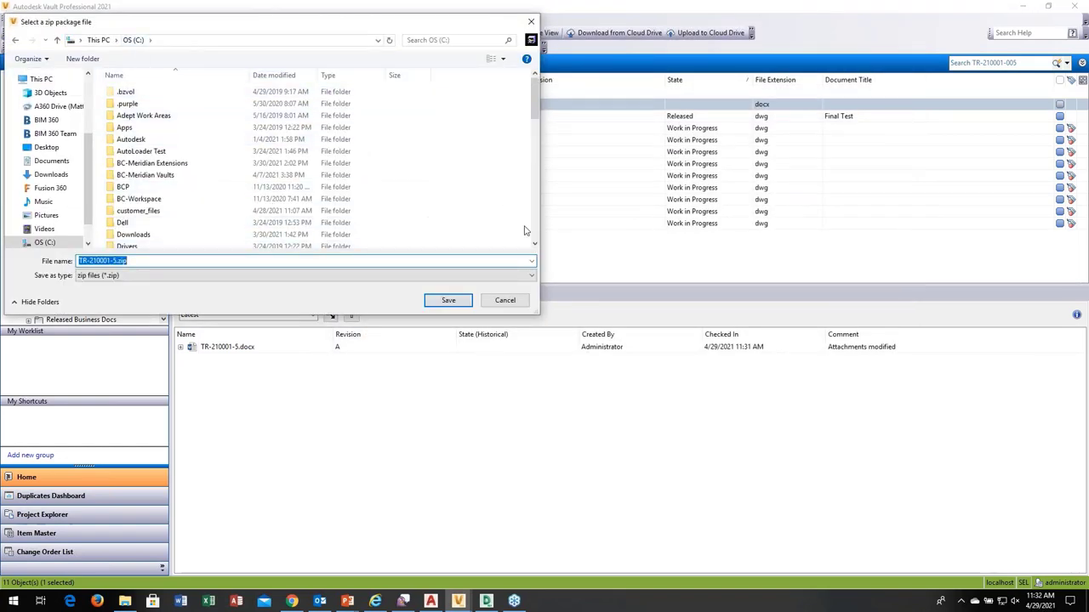
scroll(196, 183, down, 5)
double_click(151, 183)
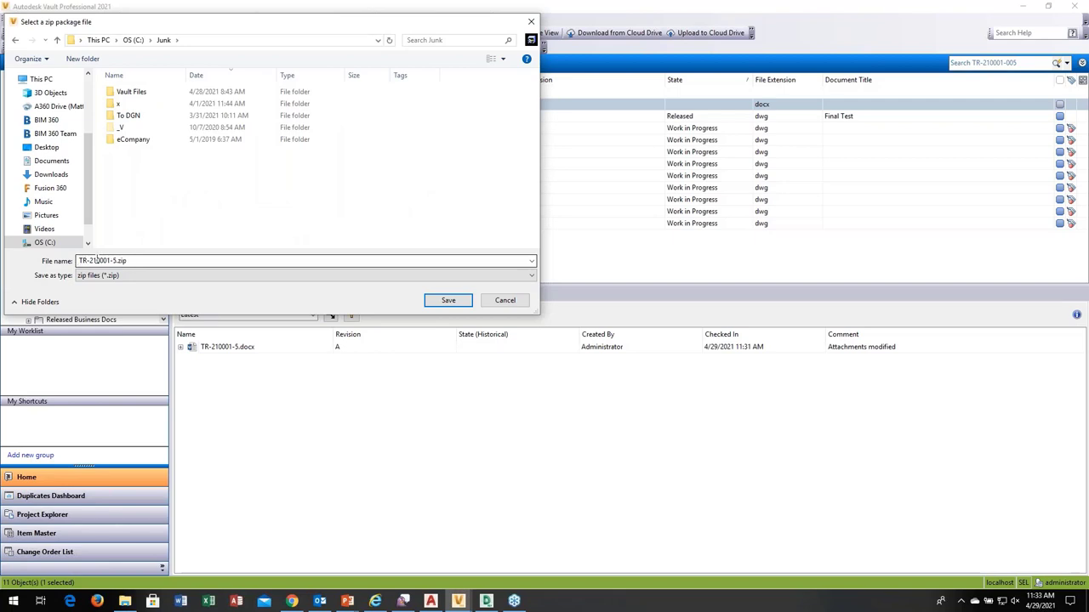
click(447, 300)
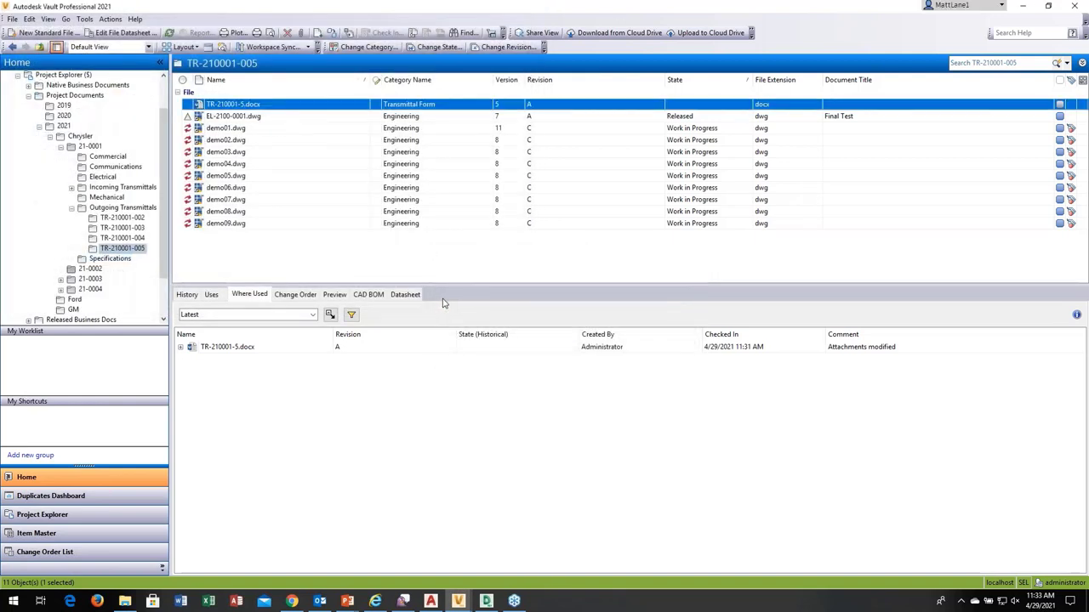
Step: Switch to the Junk folder in File Explorer and open TR-210001-5.zip to examine its contents, dismissing the WinRAR licence notice
key(alt+Tab)
key(alt+Tab)
key(alt+Tab)
key(alt+Tab)
key(alt+Tab)
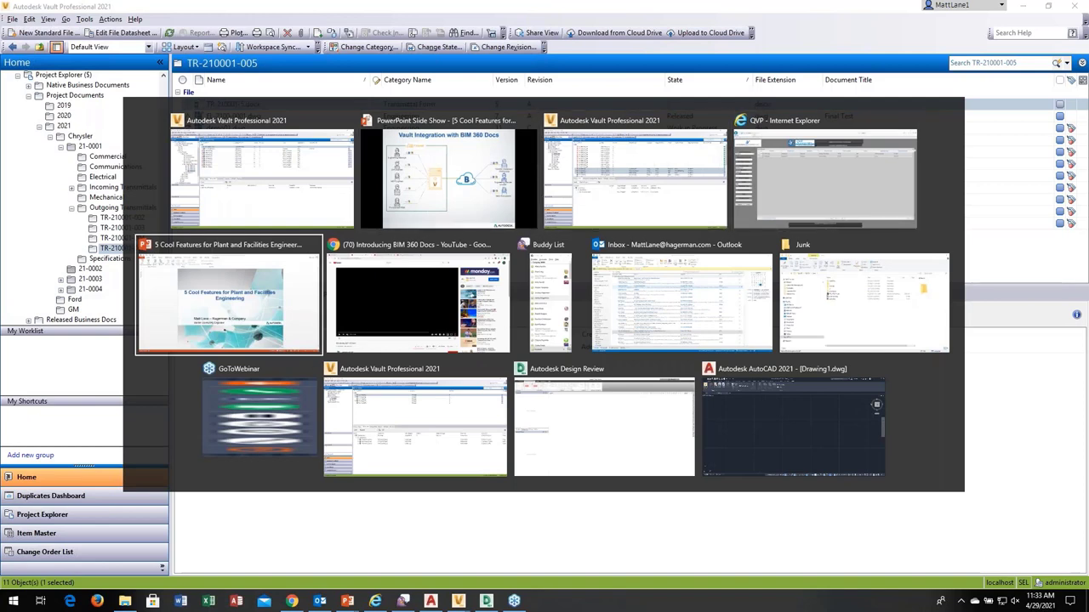
key(alt+Tab)
key(alt+Tab)
key(alt+Tab)
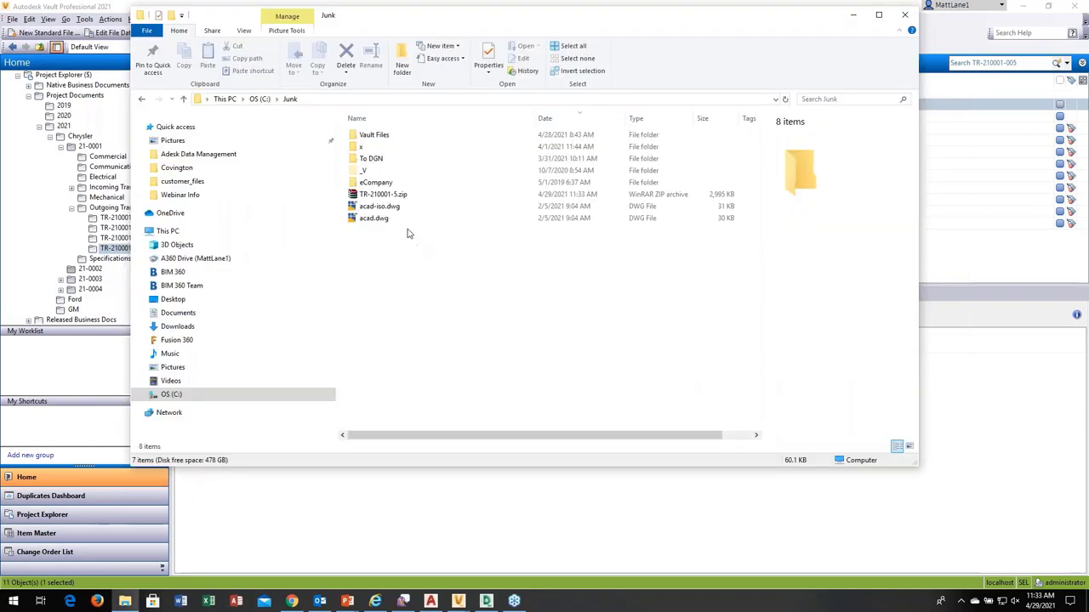
click(386, 199)
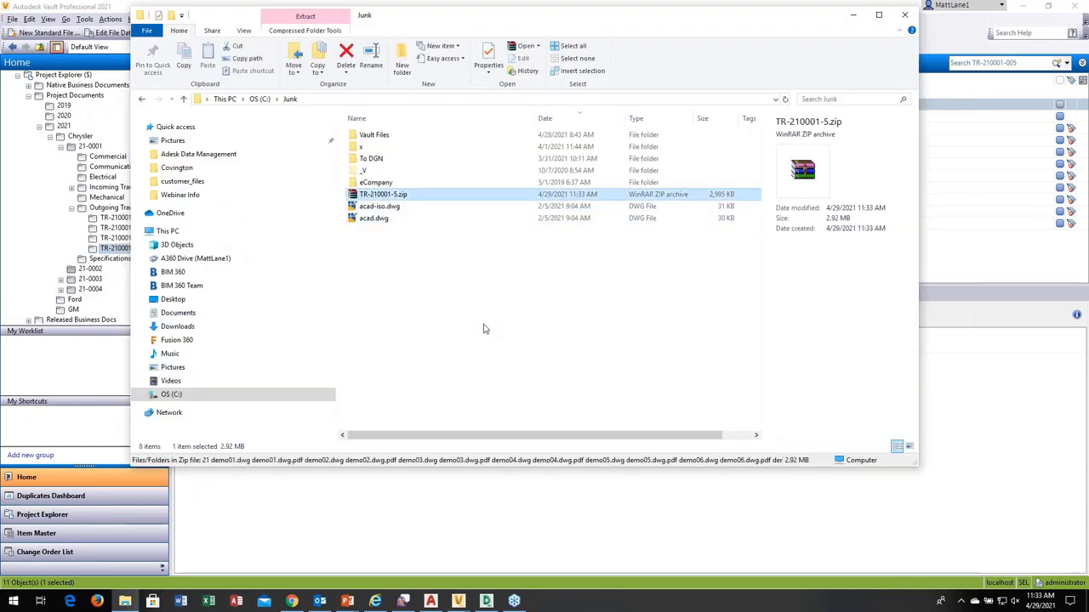
double_click(384, 194)
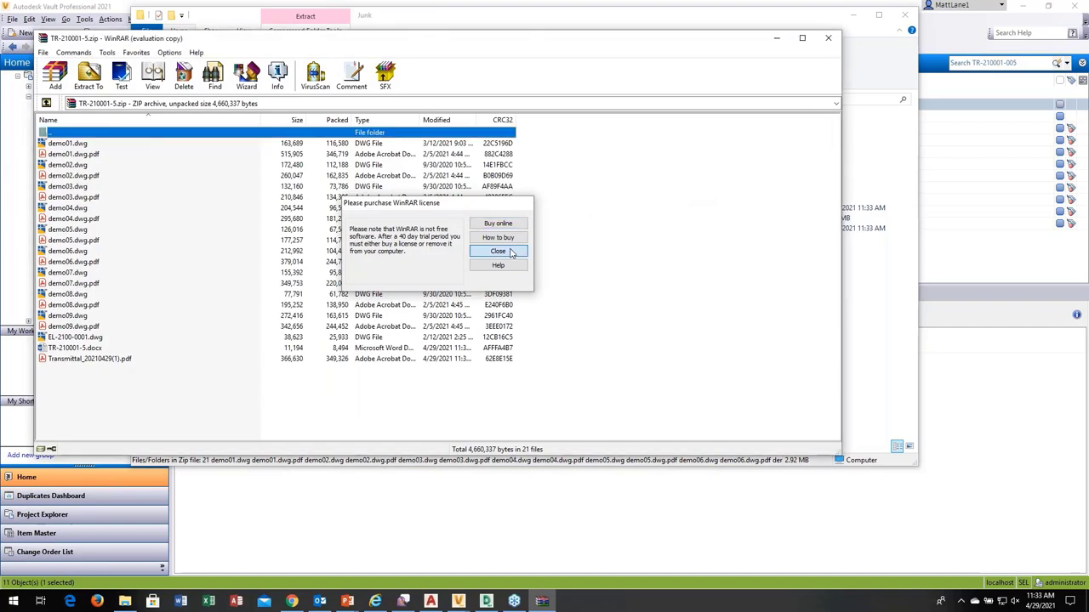
click(499, 251)
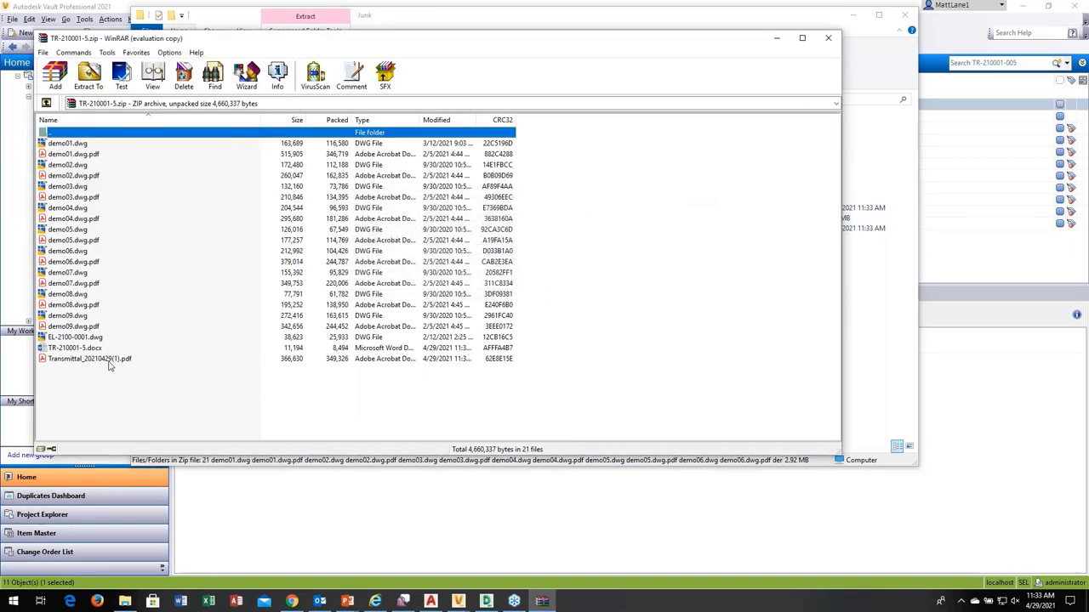
Step: Open Transmittal_20210429(1).pdf from the archive and review the transmittal report's details and transmitted files
double_click(108, 360)
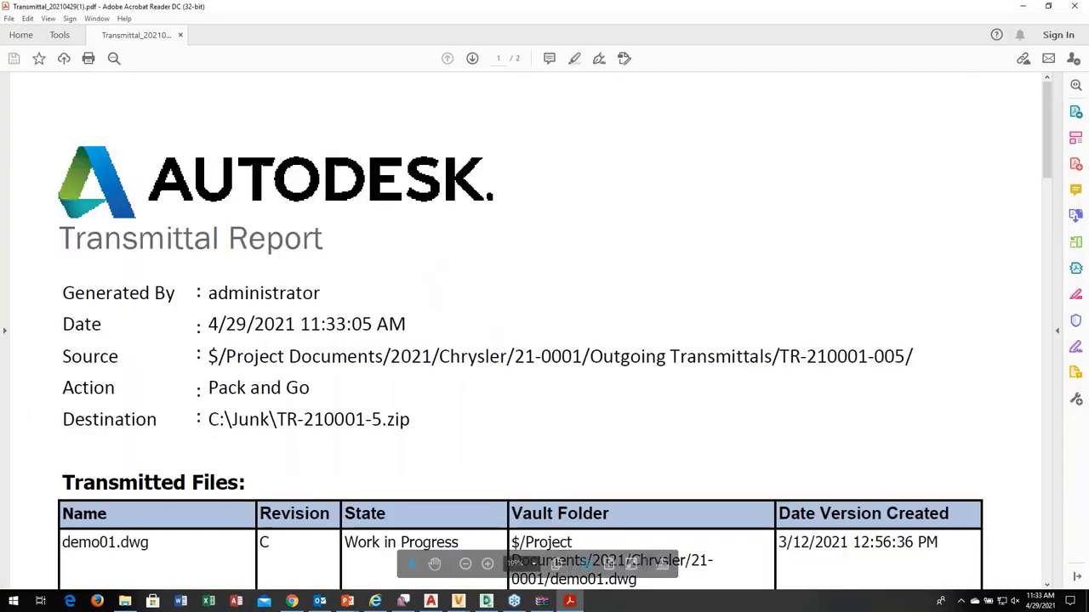
click(466, 564)
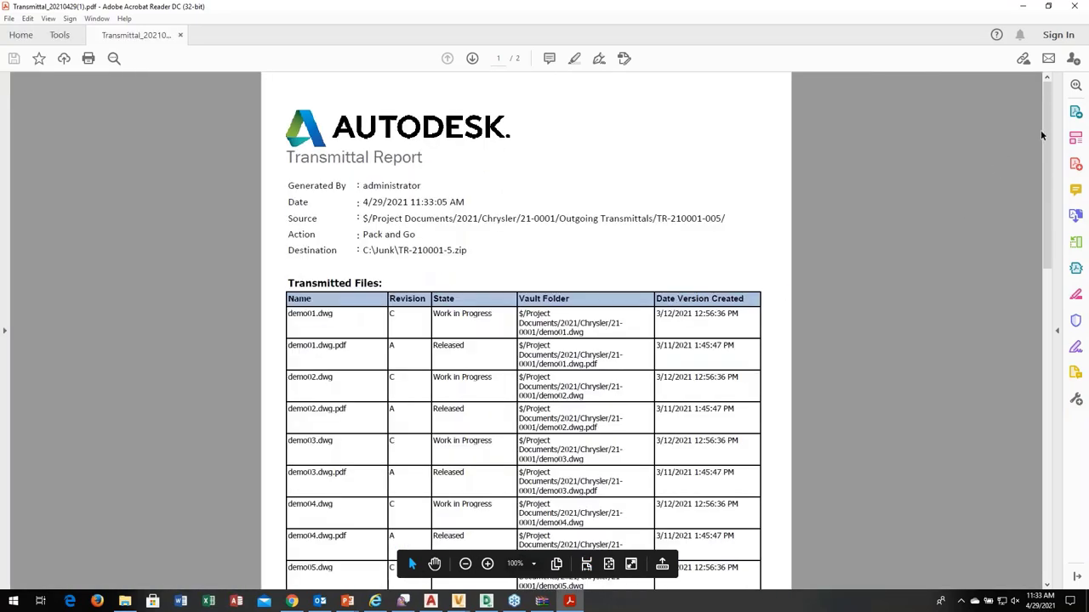
mouse_move(1042, 135)
mouse_down()
mouse_move(1040, 222)
mouse_move(1069, 409)
mouse_move(1045, 118)
mouse_up()
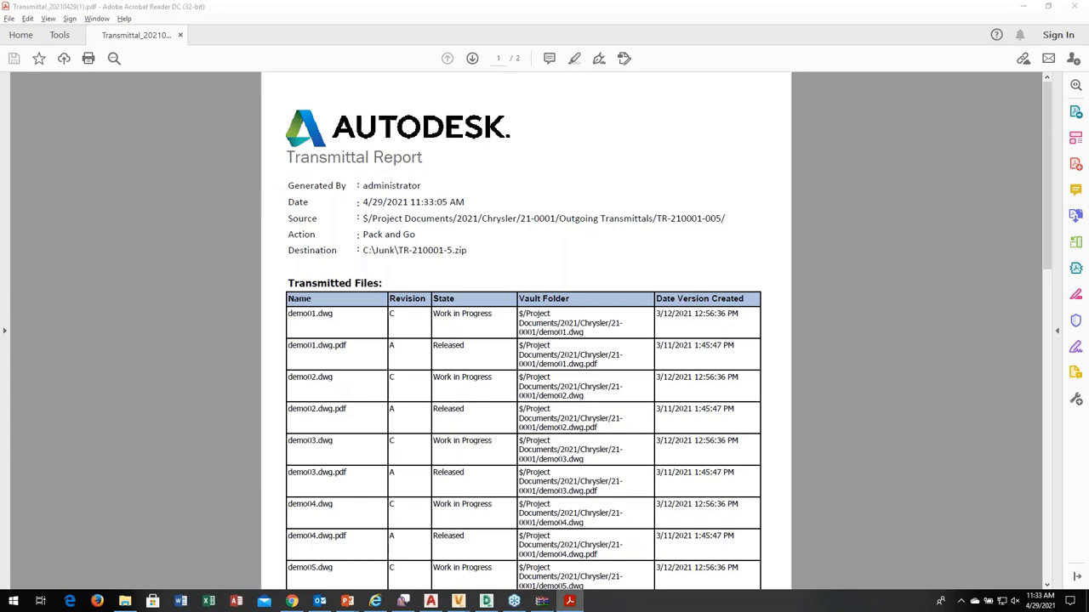
Step: Switch to the PowerPoint slide show at the Vault Integration with BIM 360 Docs slide
key(alt+Tab)
key(alt+Tab)
key(alt+Tab)
key(alt+Tab)
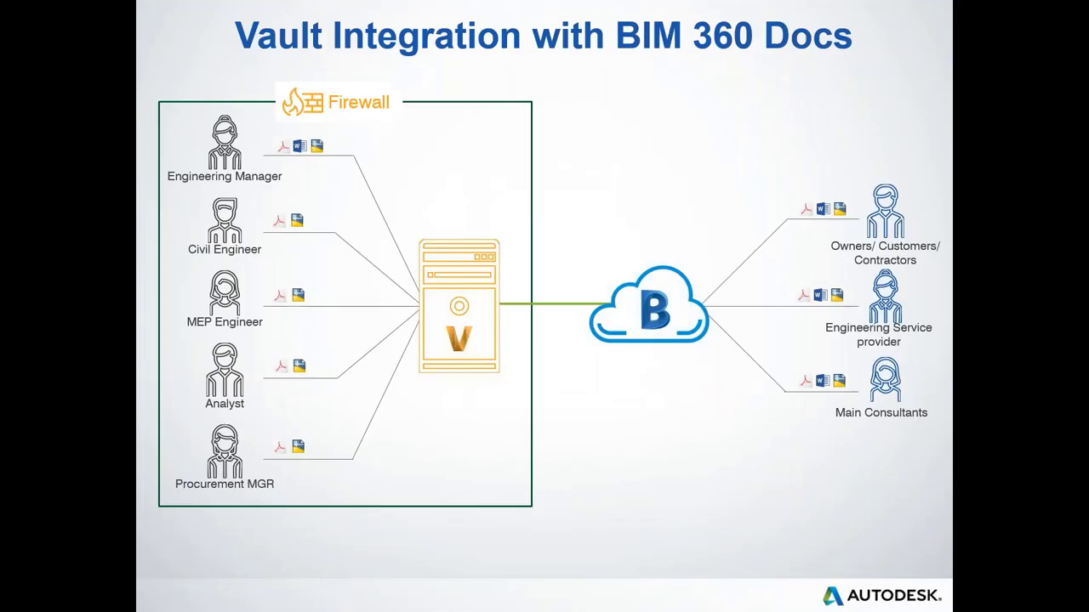